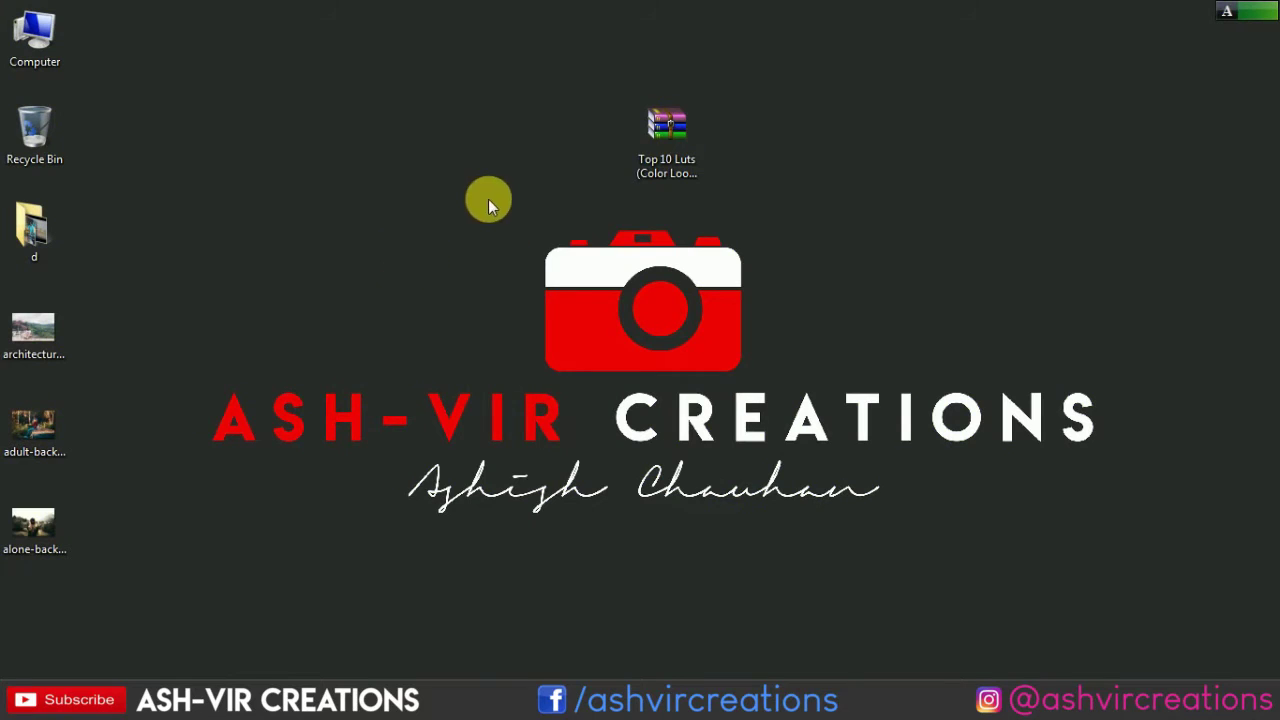
- Extract the Top 10 Luts (Color Lookup) archive with Extract Here, then refresh the desktop
{"action": "left_click", "coordinate": [670, 150]}
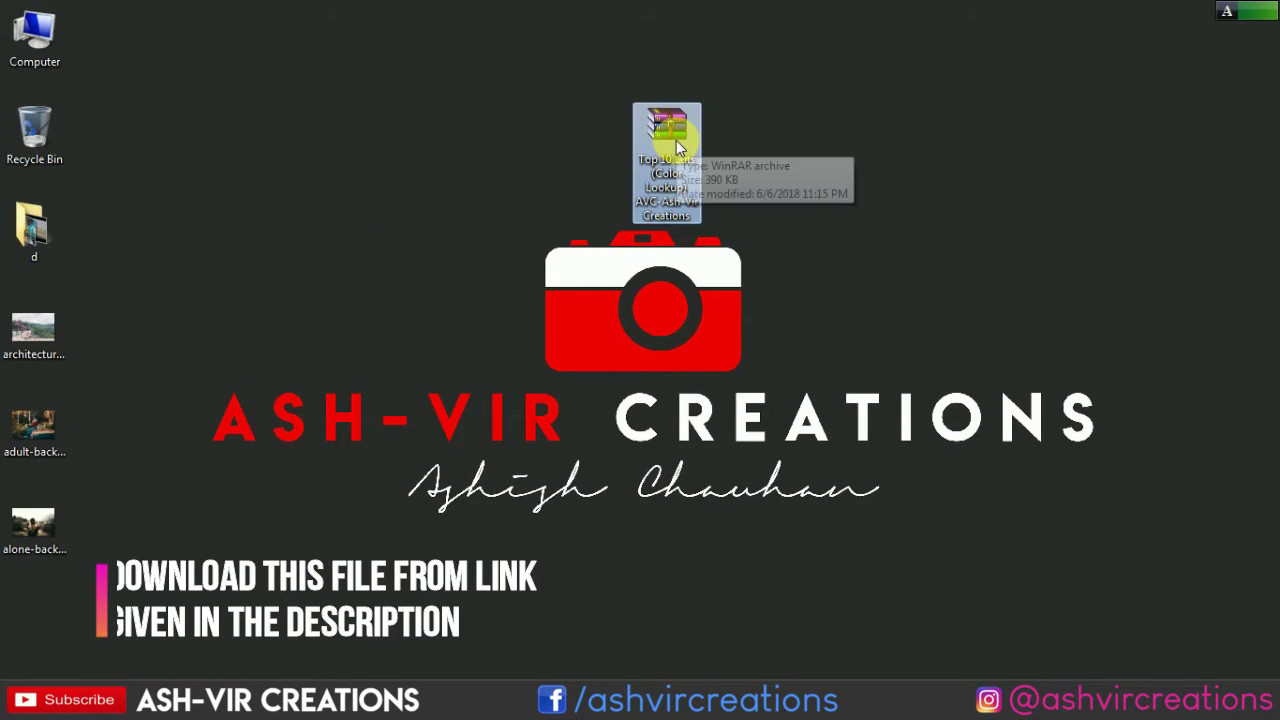
{"action": "right_click", "coordinate": [674, 132]}
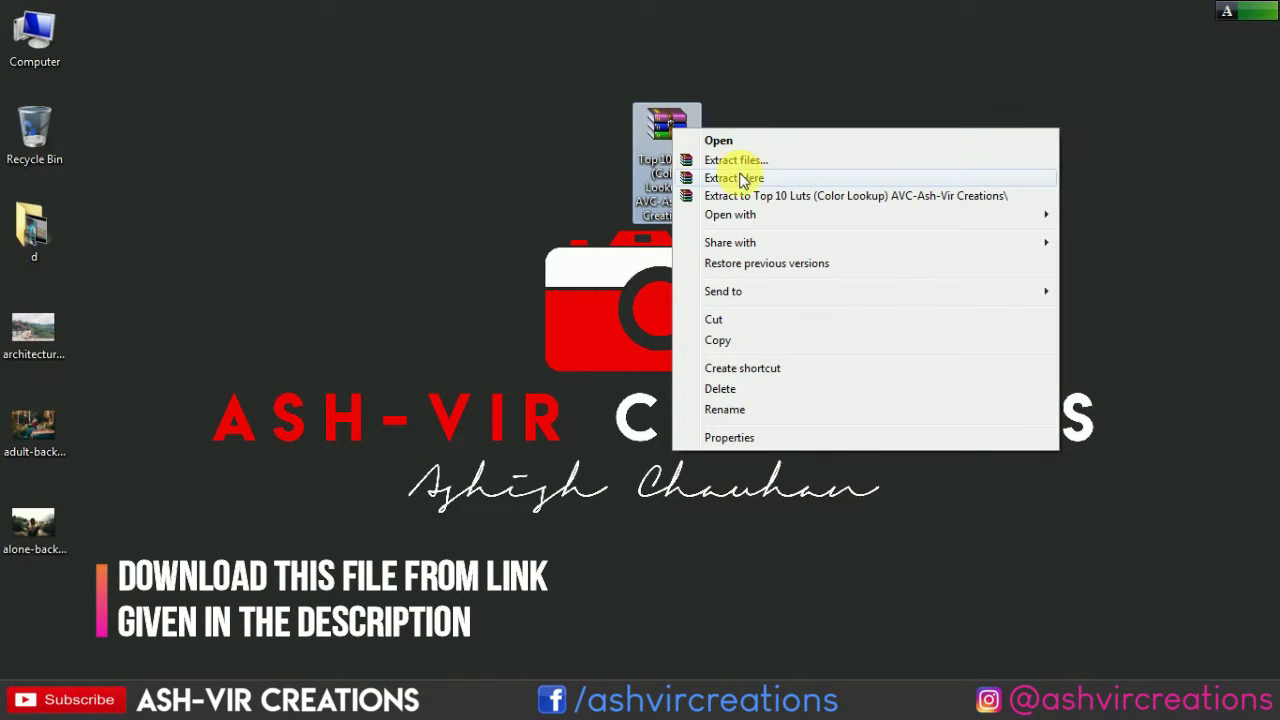
{"action": "left_click", "coordinate": [760, 180]}
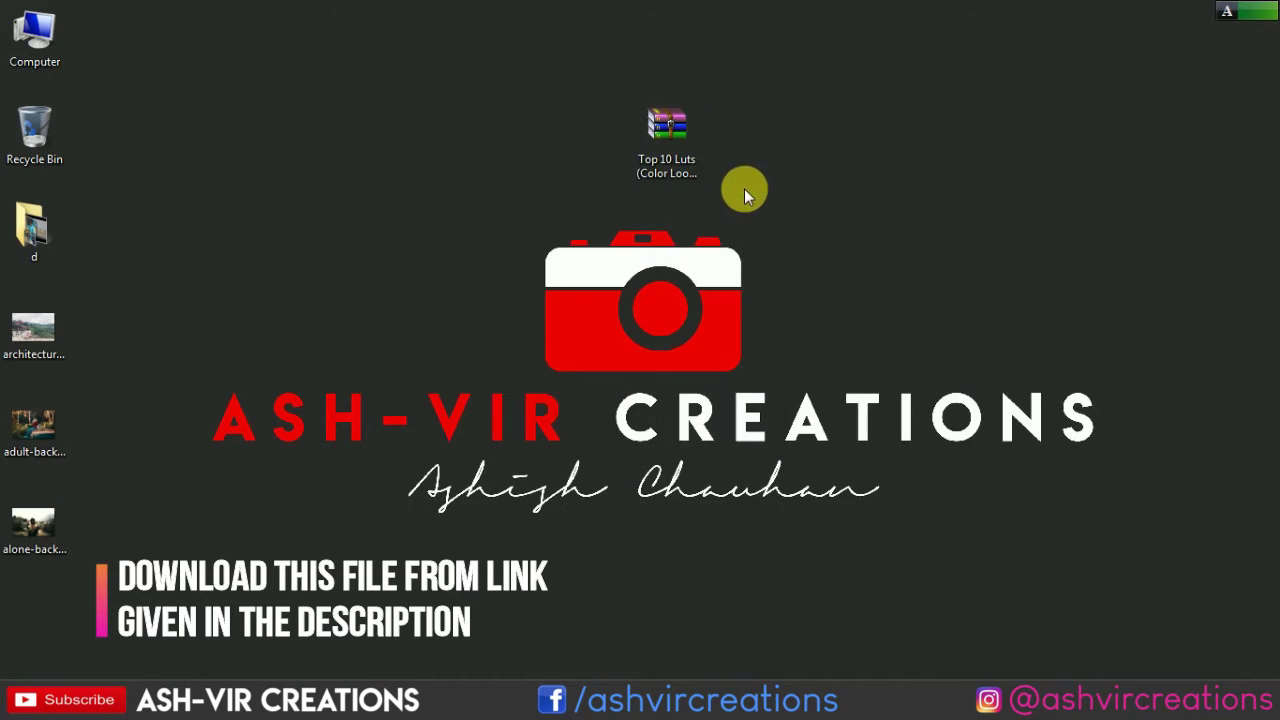
{"action": "right_click", "coordinate": [224, 344]}
{"action": "left_click", "coordinate": [250, 399]}
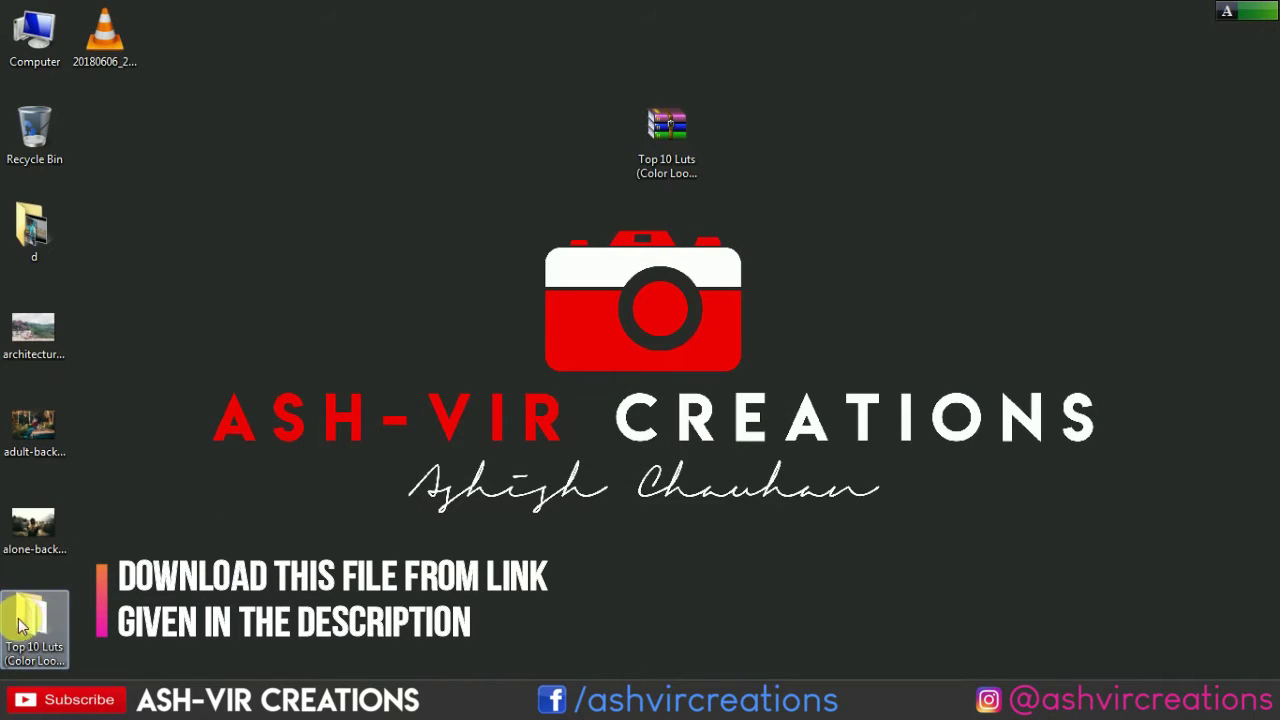
- Open the extracted Top 10 Luts folder and copy all ten AVC .CUBE files
{"action": "mouse_move", "coordinate": [22, 625]}
{"action": "left_mouse_down"}
{"action": "mouse_move", "coordinate": [542, 128]}
{"action": "mouse_move", "coordinate": [596, 133]}
{"action": "left_mouse_up"}
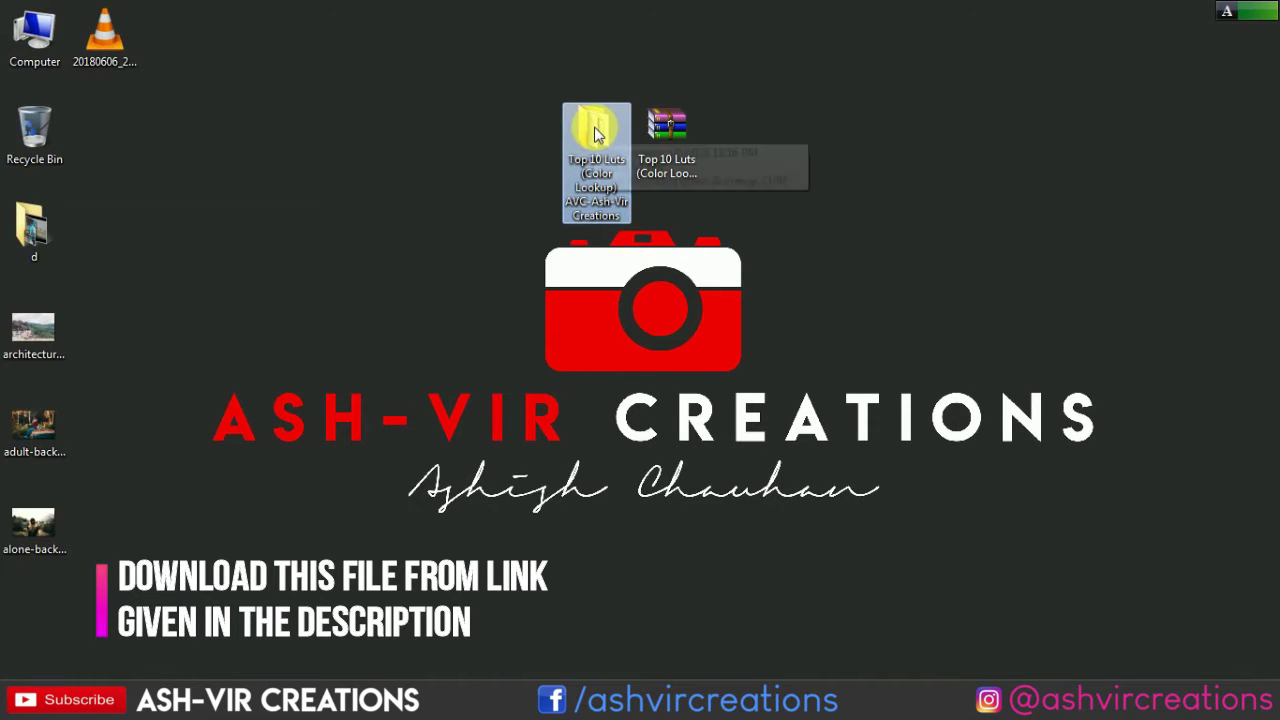
{"action": "double_click", "coordinate": [596, 133]}
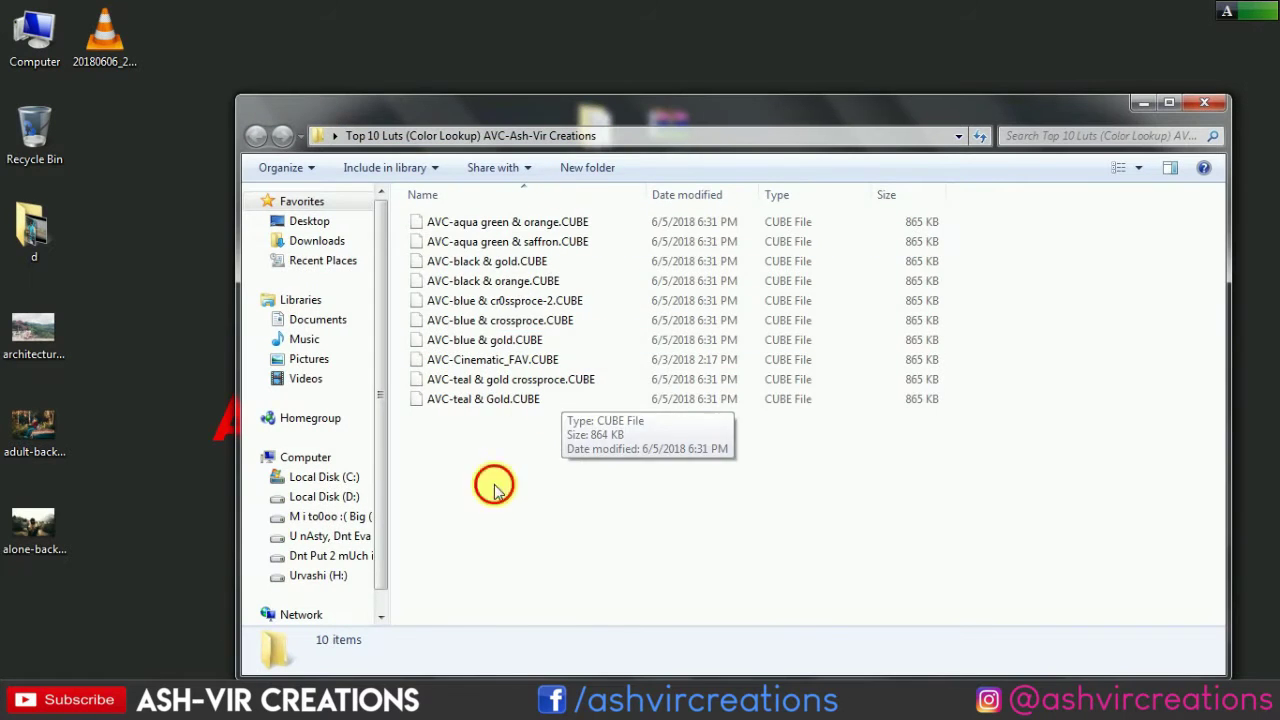
{"action": "left_click_drag", "start_coordinate": [494, 487], "coordinate": [737, 206]}
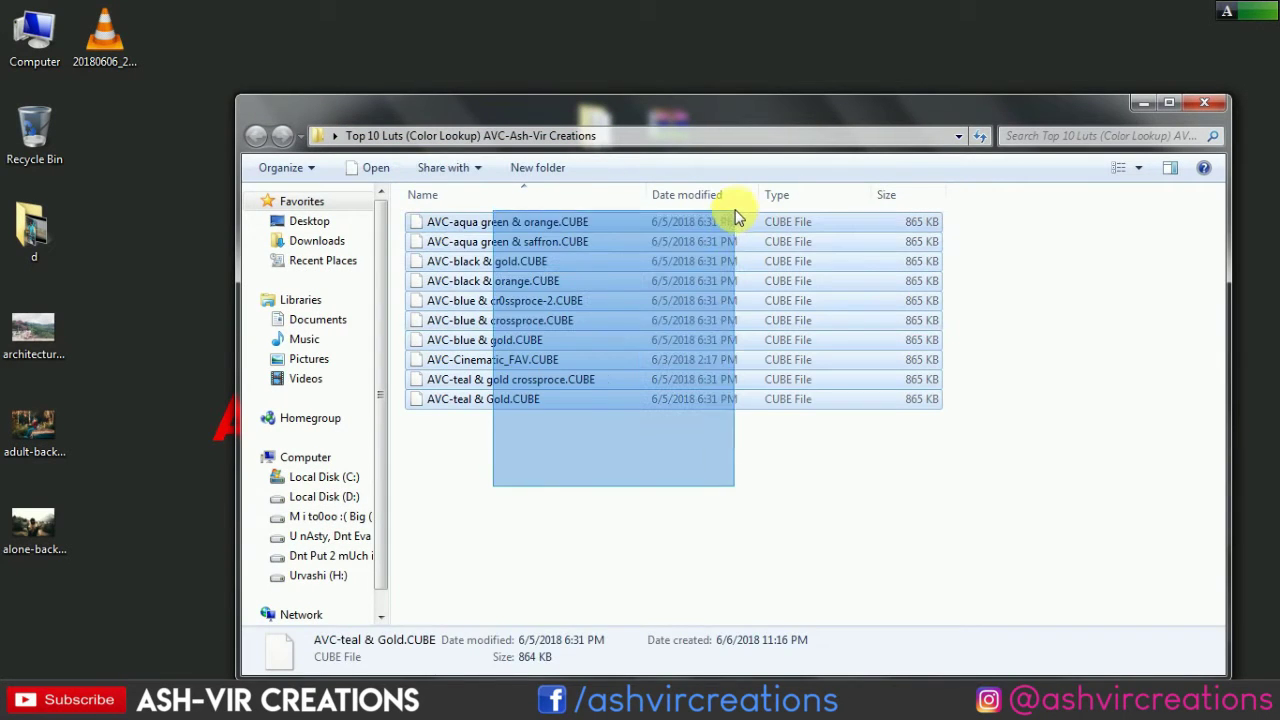
{"action": "right_click", "coordinate": [588, 285]}
{"action": "left_click", "coordinate": [629, 434]}
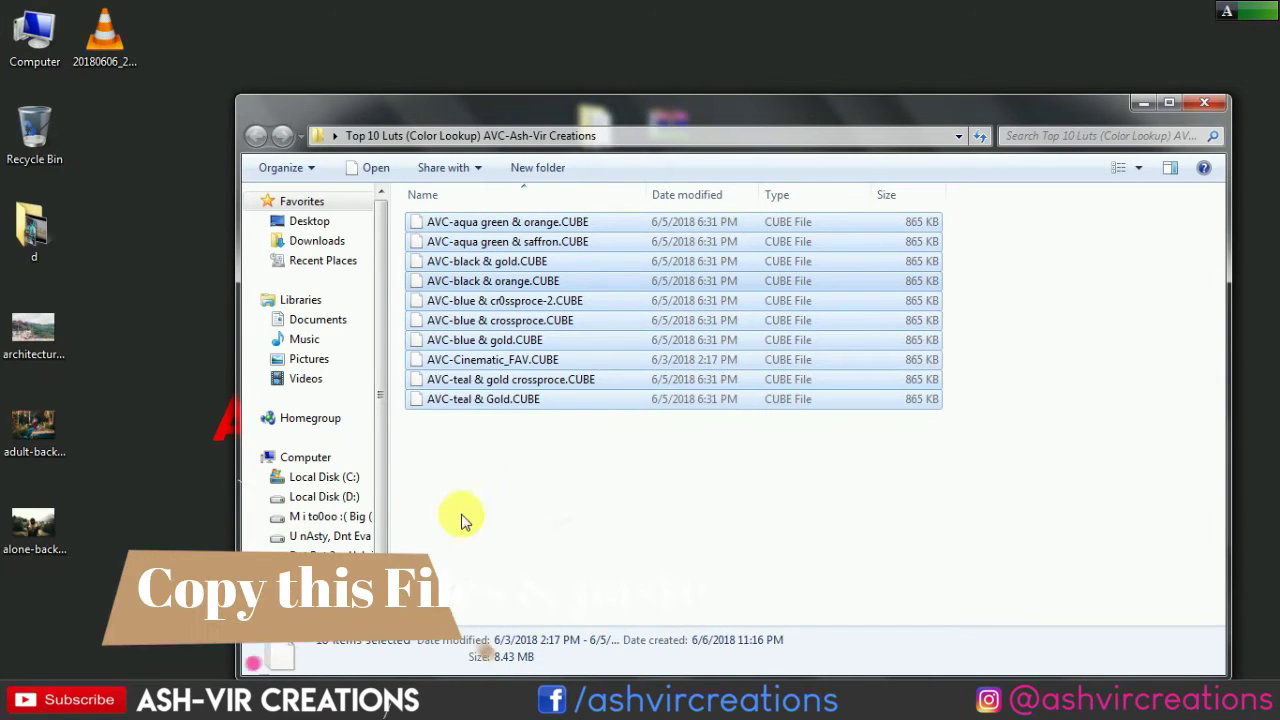
{"action": "mouse_move", "coordinate": [320, 477]}
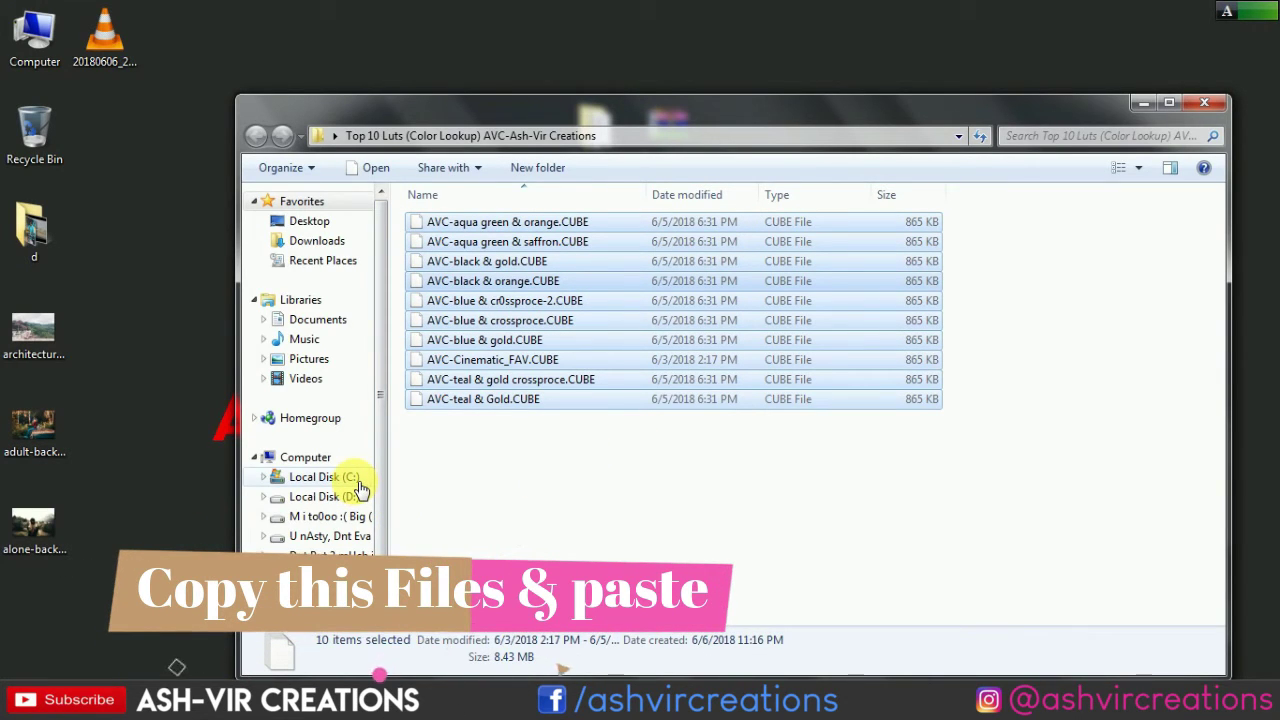
- Open Local Disk (C:) in a maximized Explorer window and enter Program Files
{"action": "left_click", "coordinate": [343, 457]}
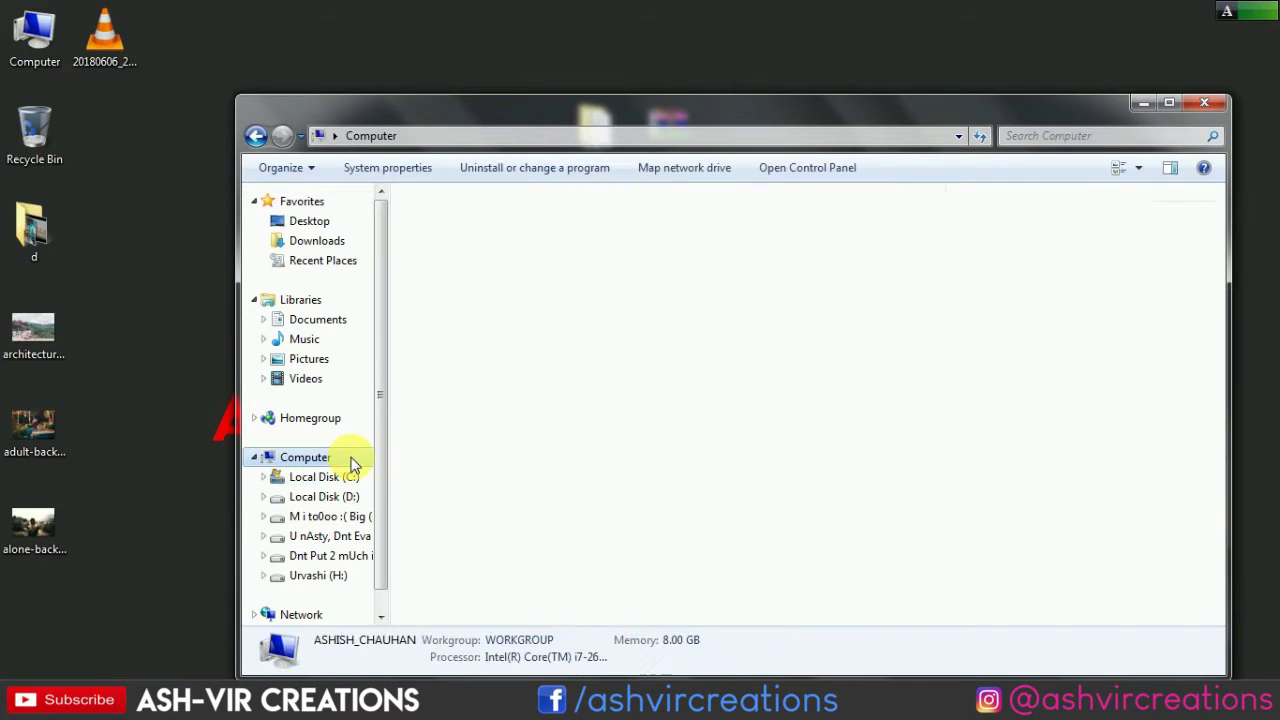
{"action": "double_click", "coordinate": [535, 240]}
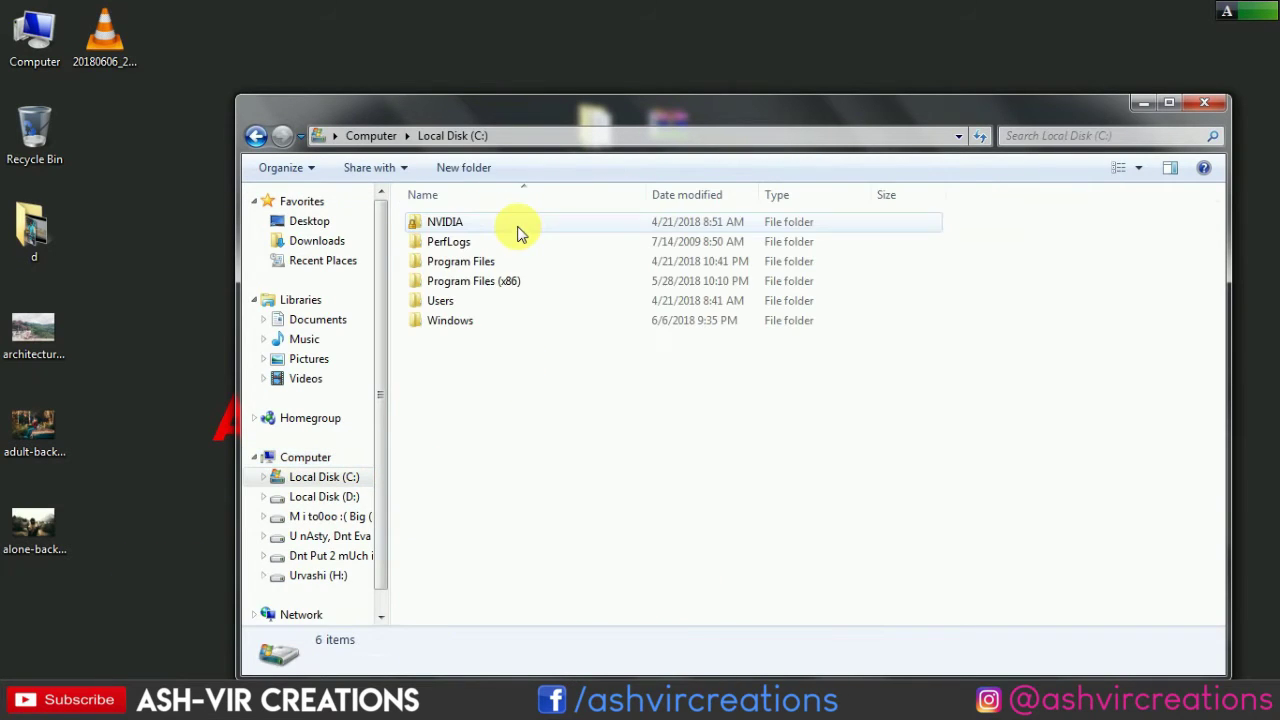
{"action": "left_click_drag", "start_coordinate": [549, 95], "coordinate": [545, 8]}
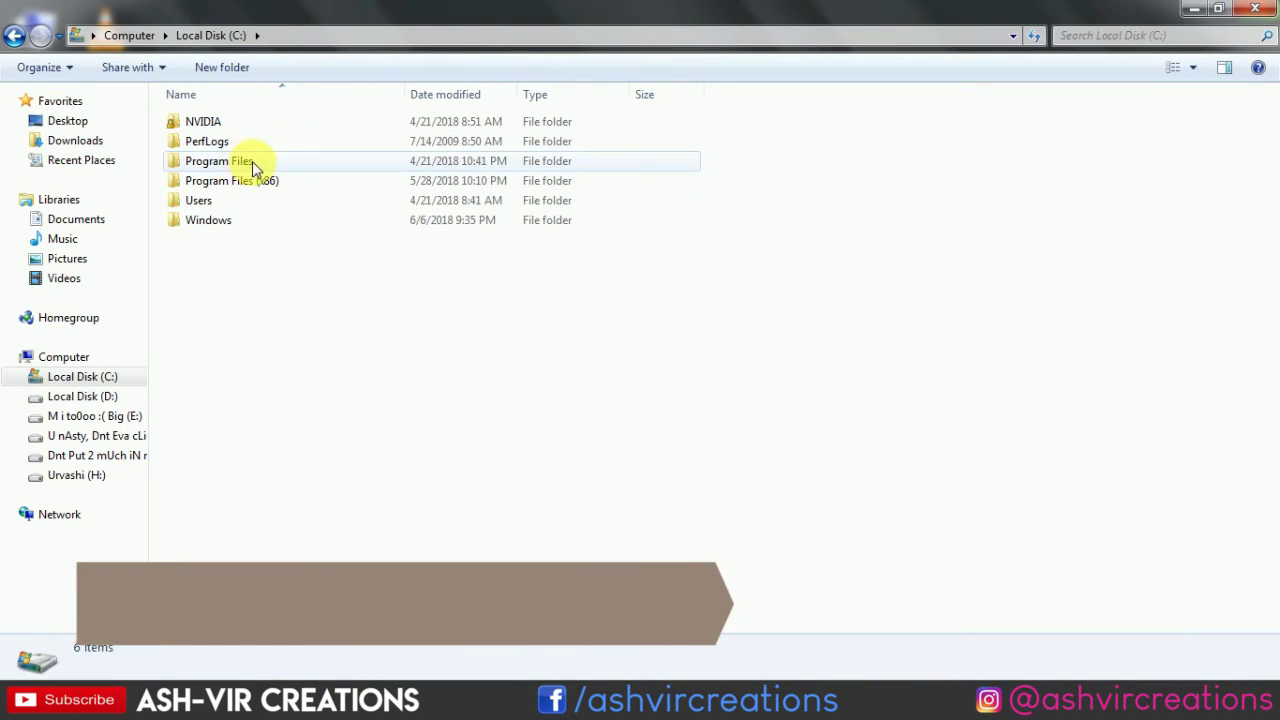
{"action": "left_click", "coordinate": [251, 165]}
{"action": "double_click", "coordinate": [251, 165]}
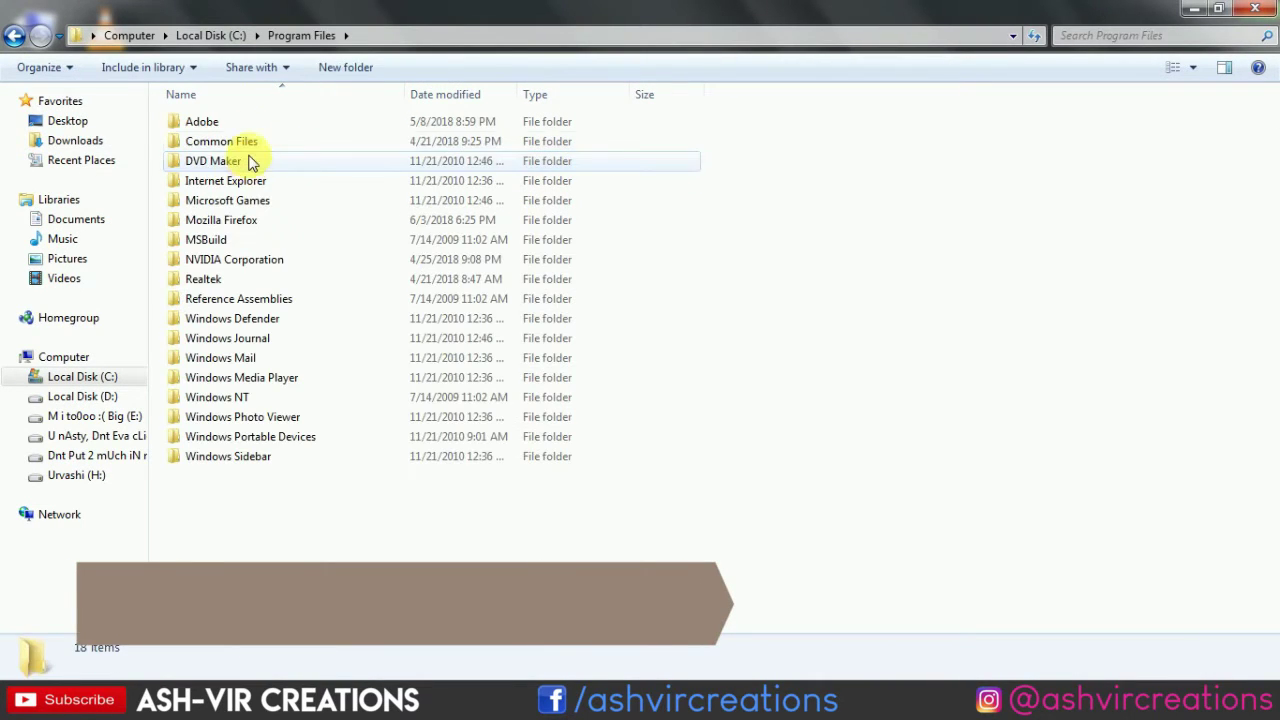
- Navigate through Adobe > Adobe Photoshop CC 2018 > Presets into the 3DLUTs folder
{"action": "left_click", "coordinate": [255, 127]}
{"action": "double_click", "coordinate": [255, 127]}
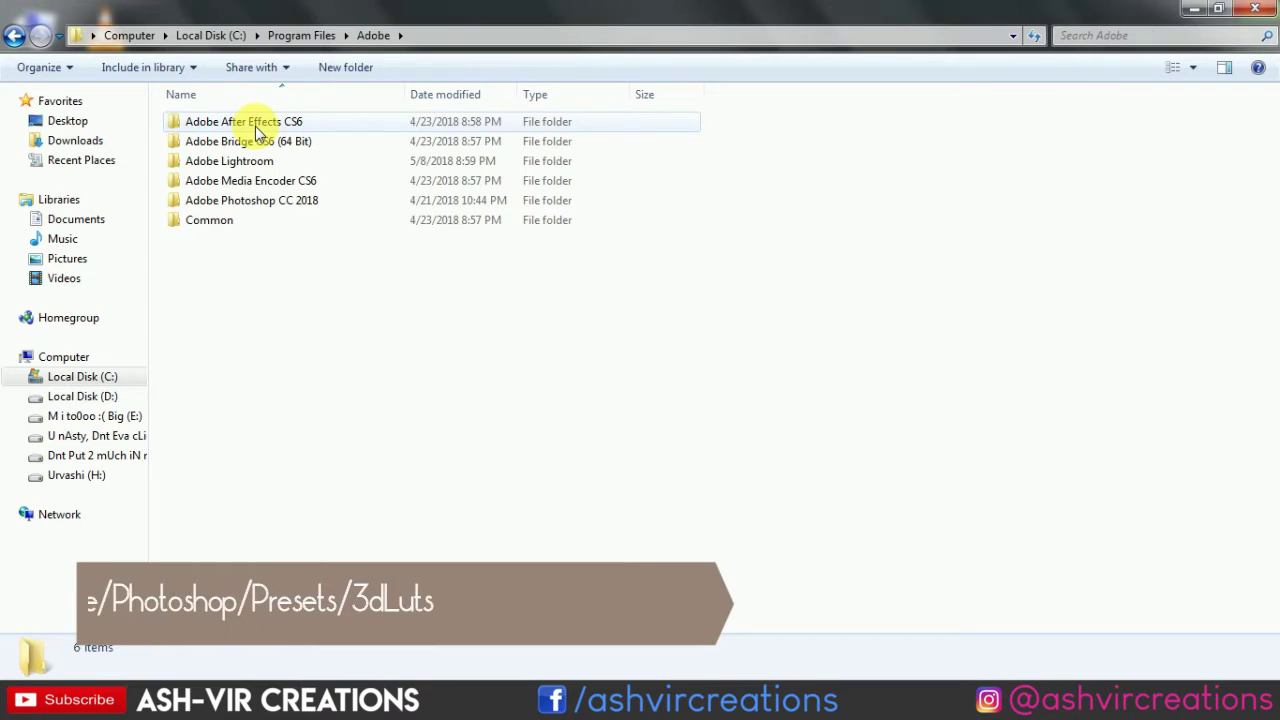
{"action": "double_click", "coordinate": [275, 205]}
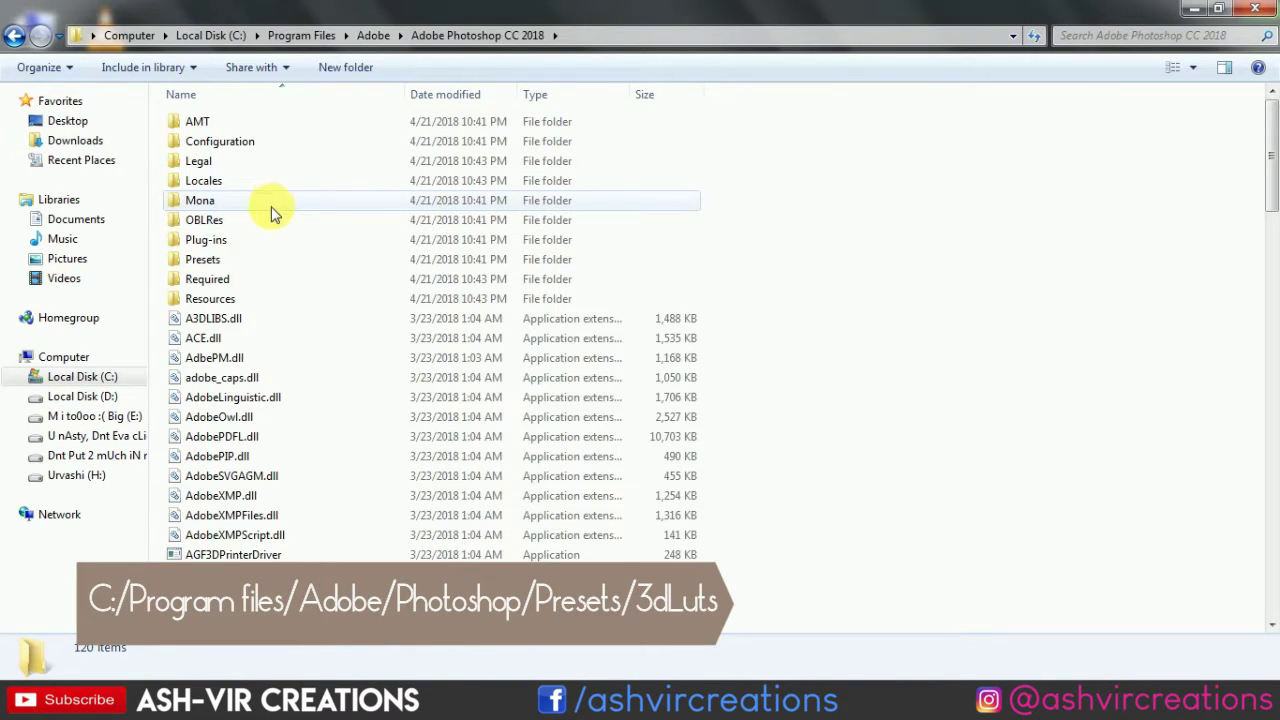
{"action": "double_click", "coordinate": [229, 262]}
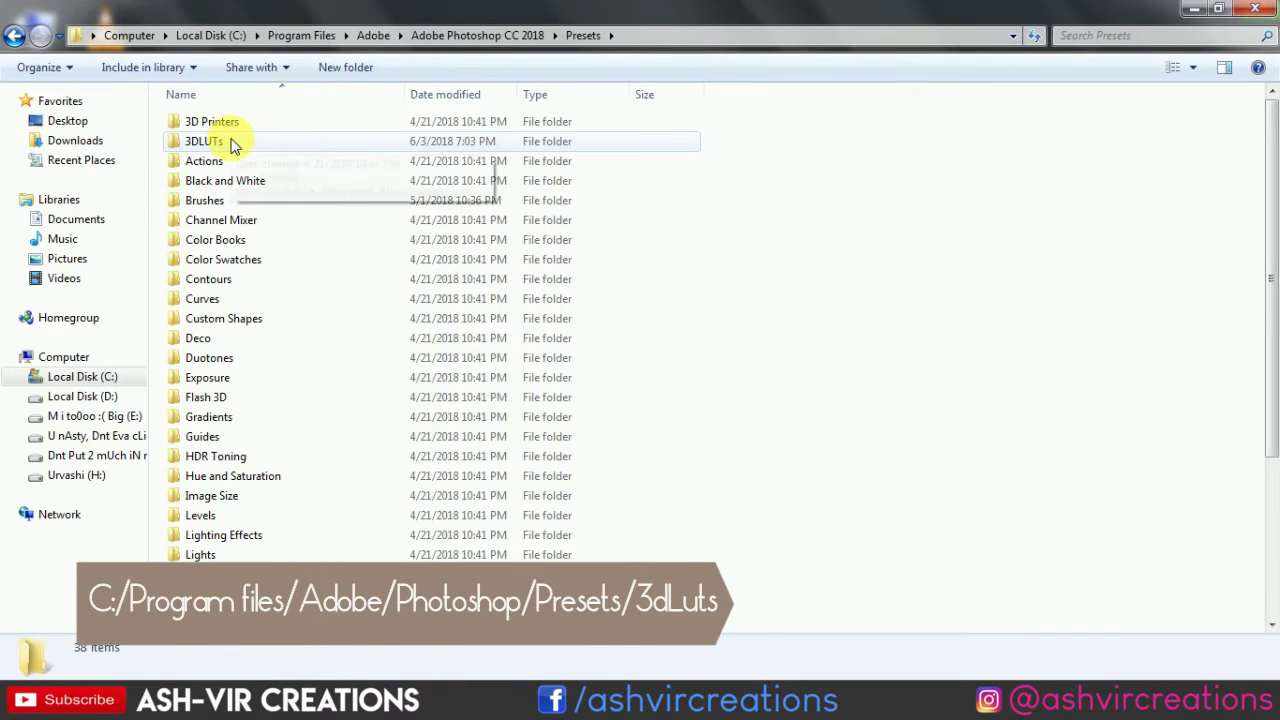
{"action": "left_click", "coordinate": [237, 145]}
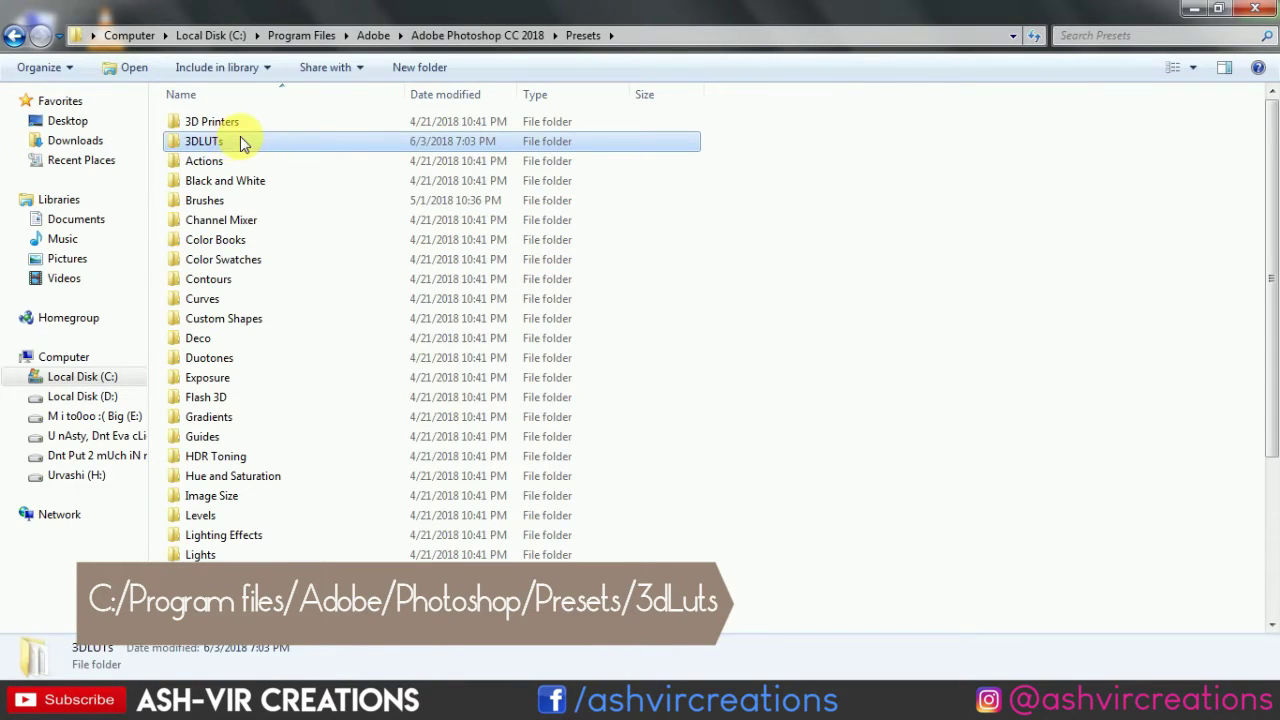
{"action": "double_click", "coordinate": [237, 142]}
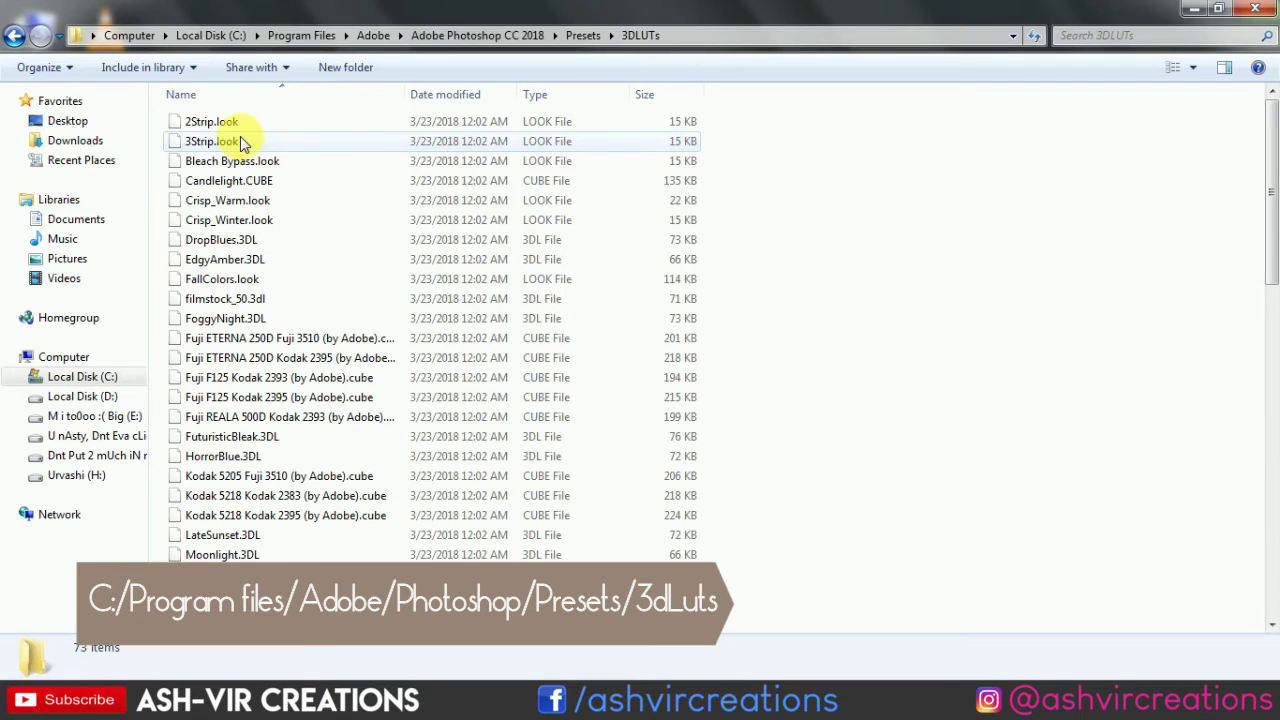
- Paste the ten .CUBE files into 3DLUTs with administrator permission, refresh to 83 items, and minimize Explorer
{"action": "right_click", "coordinate": [876, 190]}
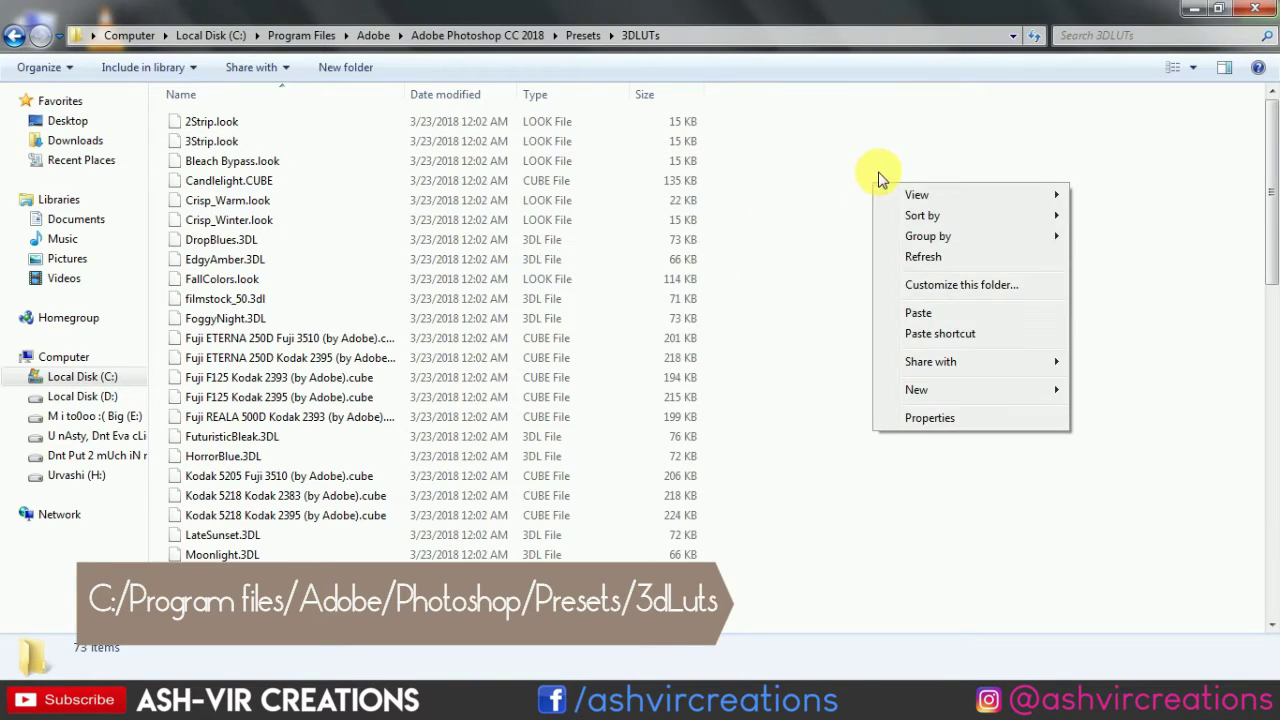
{"action": "left_click", "coordinate": [955, 313]}
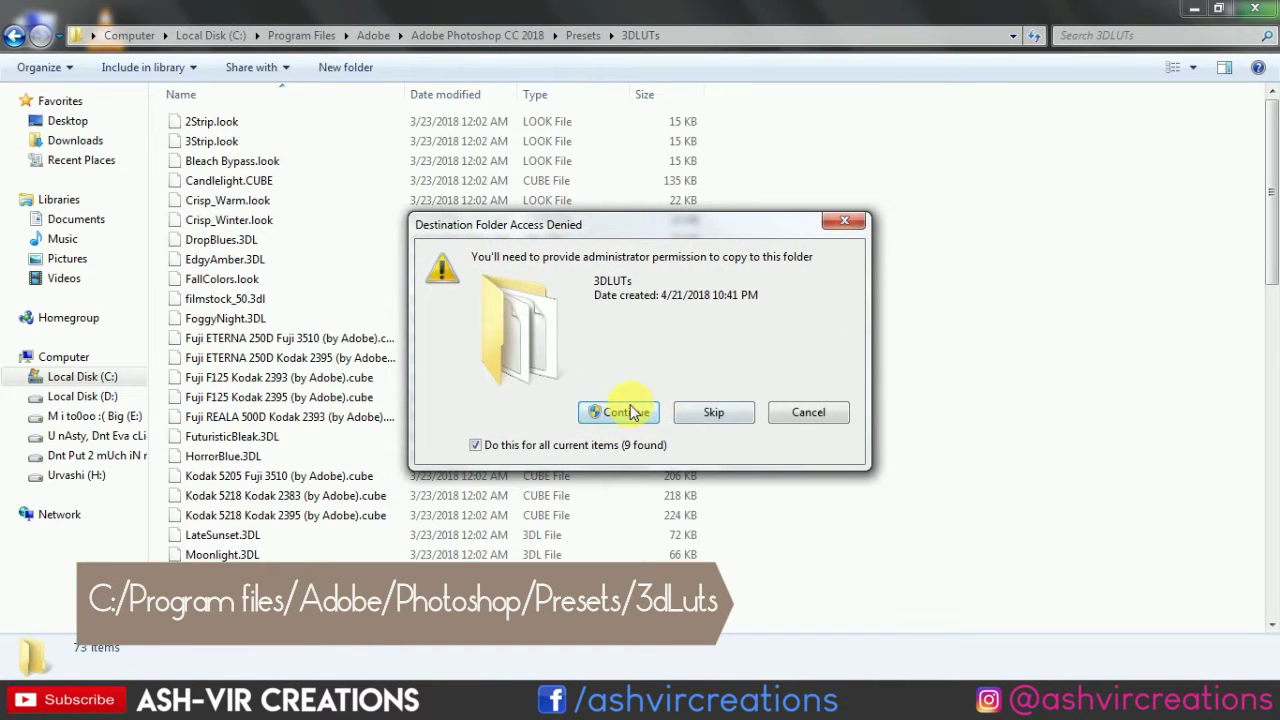
{"action": "left_click", "coordinate": [630, 414]}
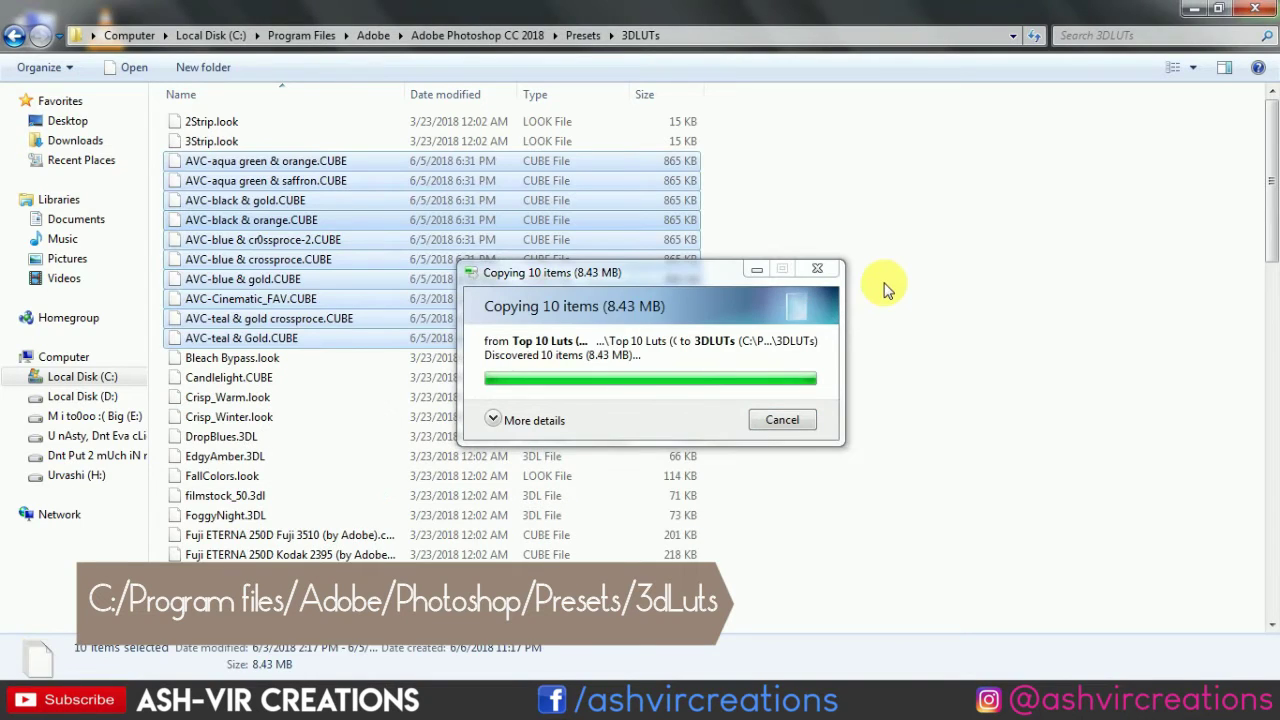
{"action": "right_click", "coordinate": [958, 243]}
{"action": "left_click", "coordinate": [1005, 310]}
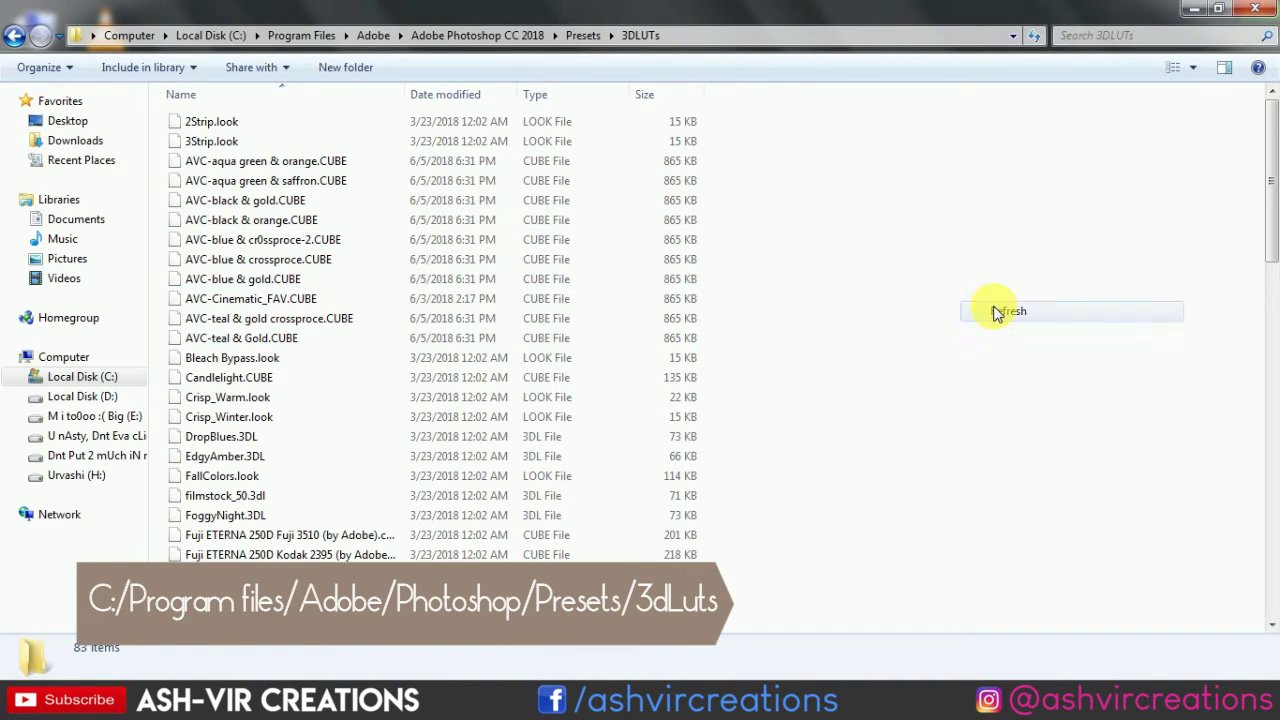
{"action": "left_click", "coordinate": [1187, 10]}
- Reopen the extracted Top 10 Luts folder, minimize it, and refresh the desktop
{"action": "left_click", "coordinate": [605, 125]}
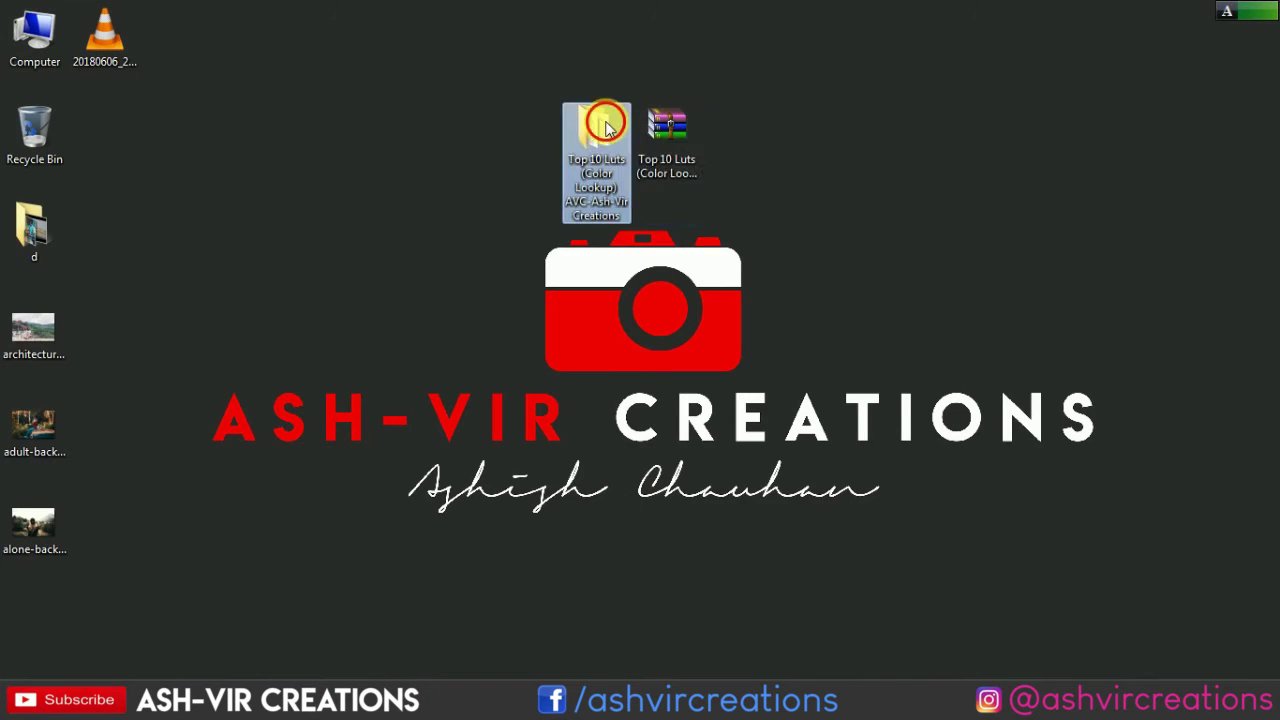
{"action": "double_click", "coordinate": [605, 125]}
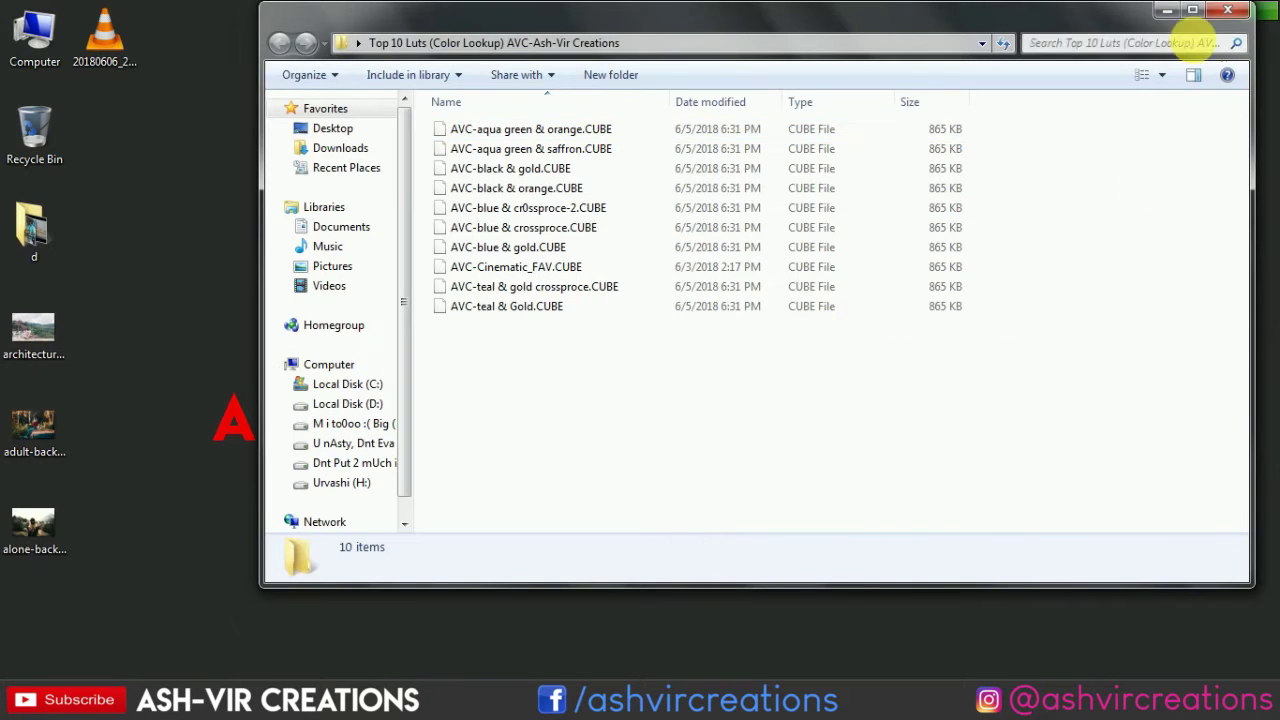
{"action": "left_click", "coordinate": [1180, 10]}
{"action": "right_click", "coordinate": [1060, 149]}
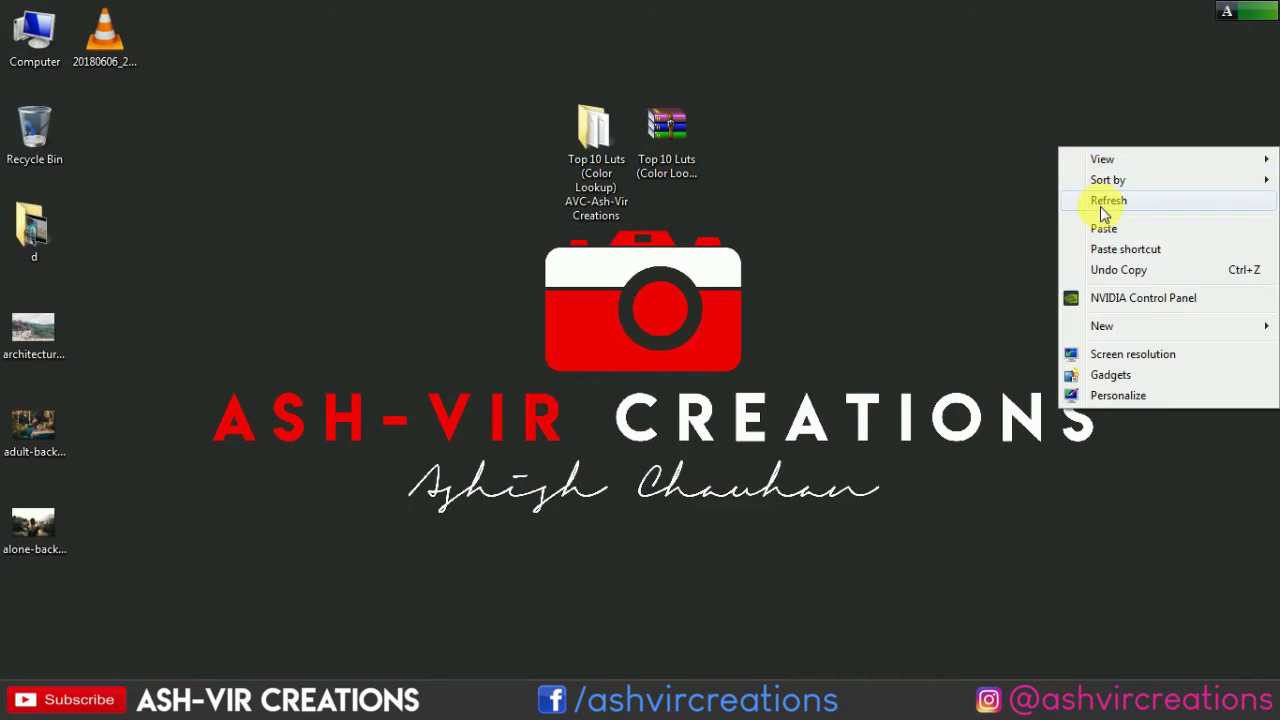
{"action": "left_click", "coordinate": [1106, 203]}
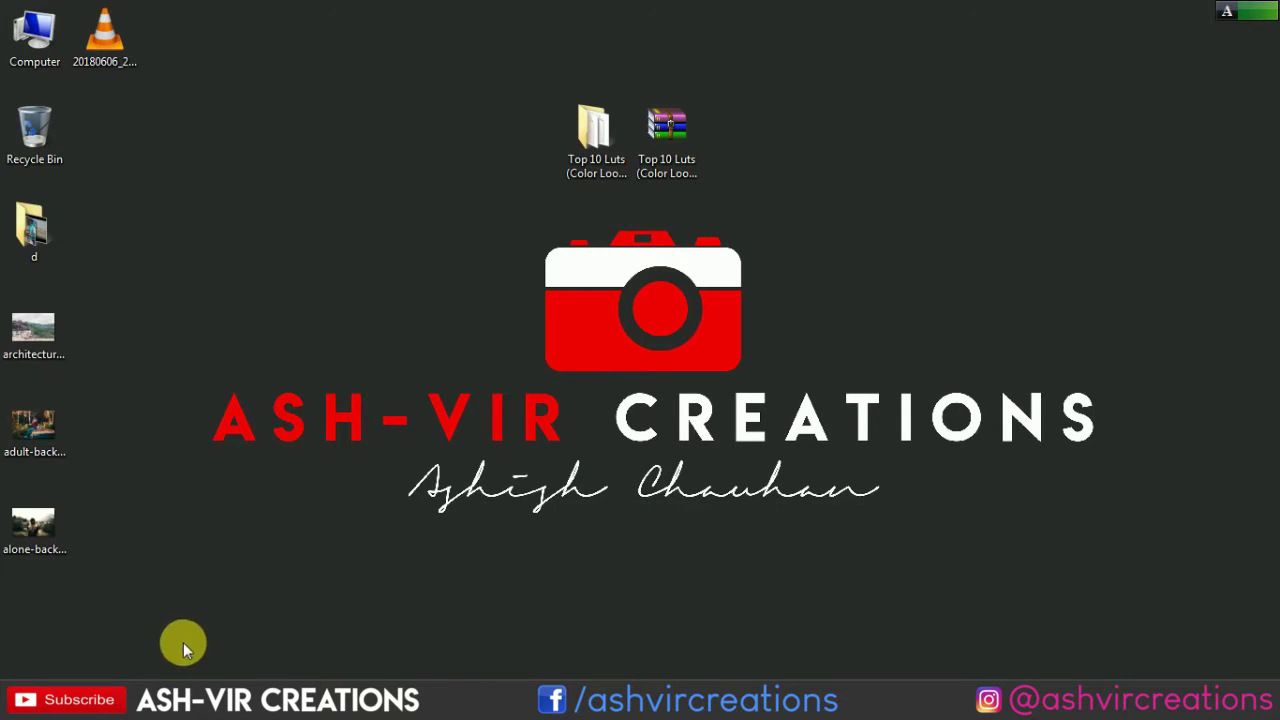
- Restore 3DLUTs, refresh and select the ten AVC files to verify, then close it and refresh the desktop
{"action": "left_click", "coordinate": [140, 677]}
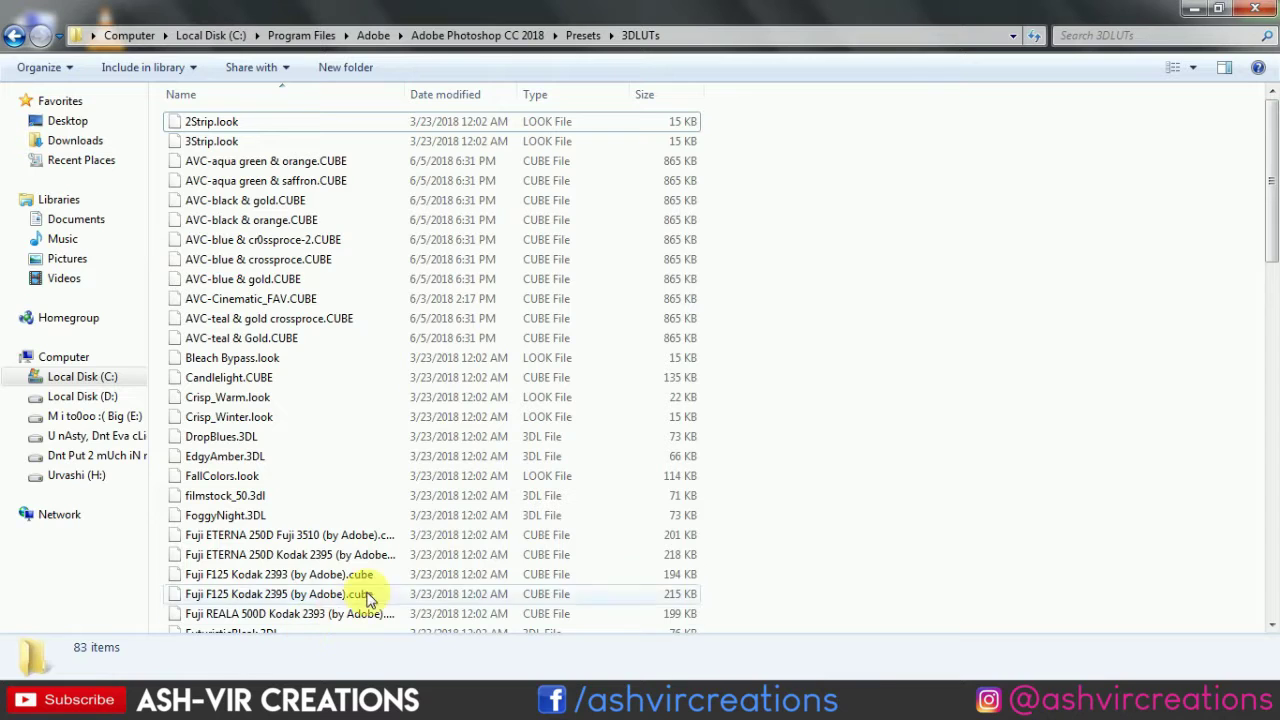
{"action": "right_click", "coordinate": [958, 254]}
{"action": "left_click", "coordinate": [1000, 330]}
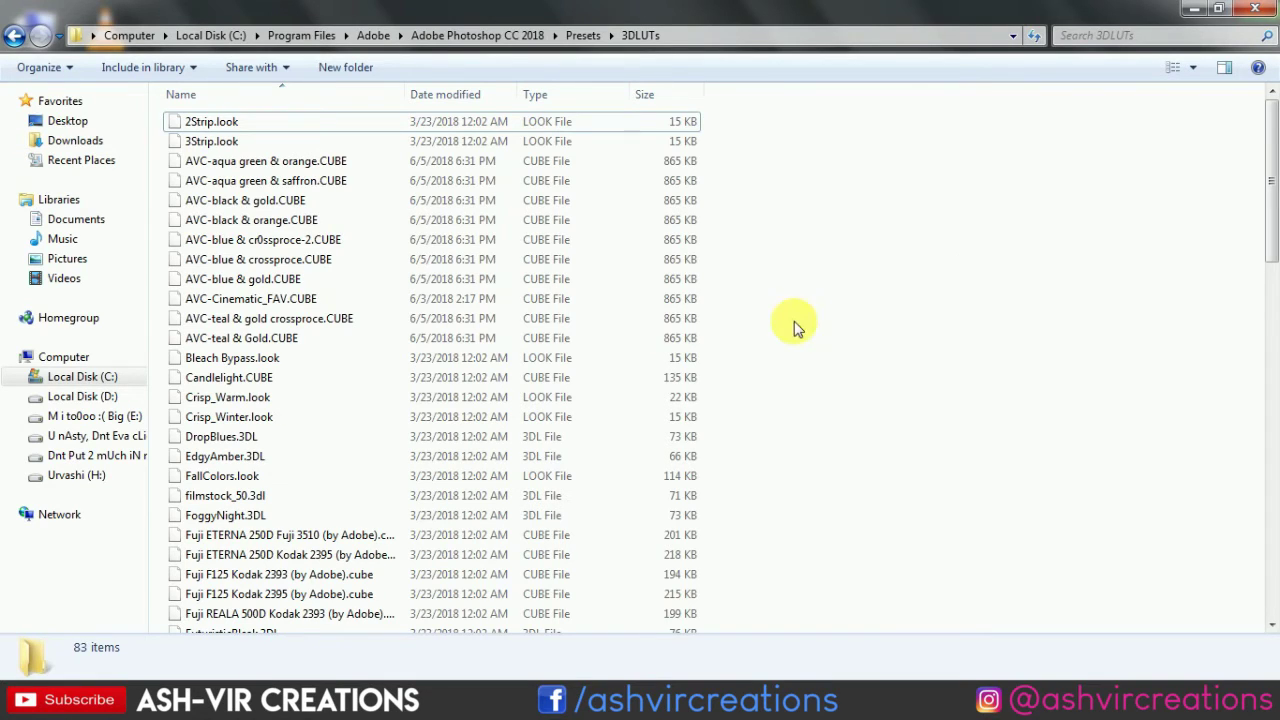
{"action": "left_click_drag", "start_coordinate": [738, 163], "coordinate": [368, 344]}
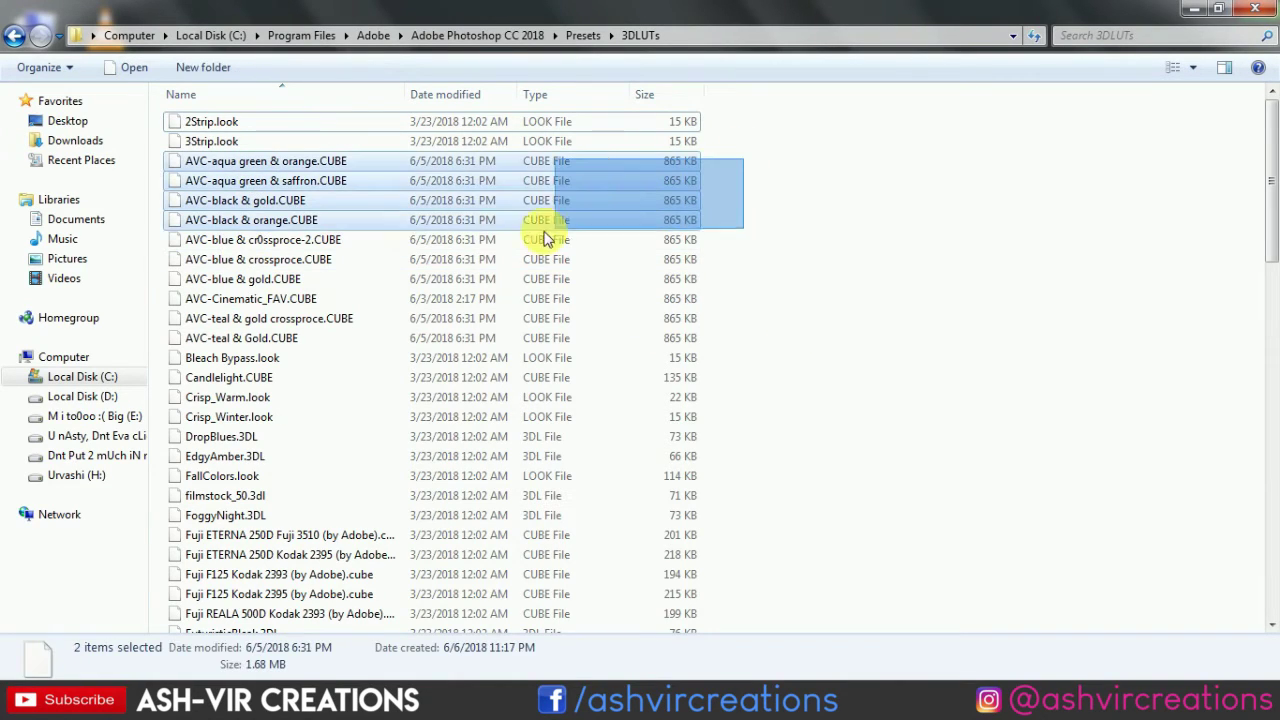
{"action": "left_click", "coordinate": [862, 277]}
{"action": "right_click", "coordinate": [806, 240]}
{"action": "left_click", "coordinate": [855, 310]}
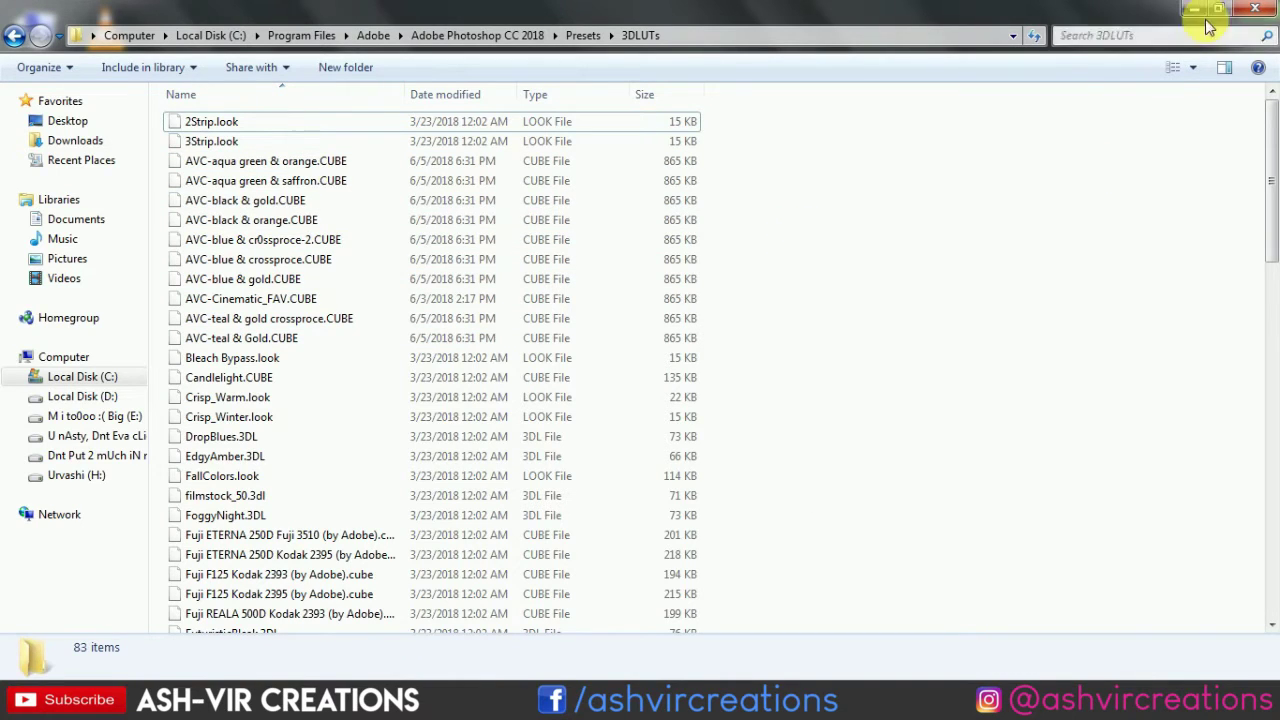
{"action": "left_click", "coordinate": [1255, 9]}
{"action": "right_click", "coordinate": [959, 198]}
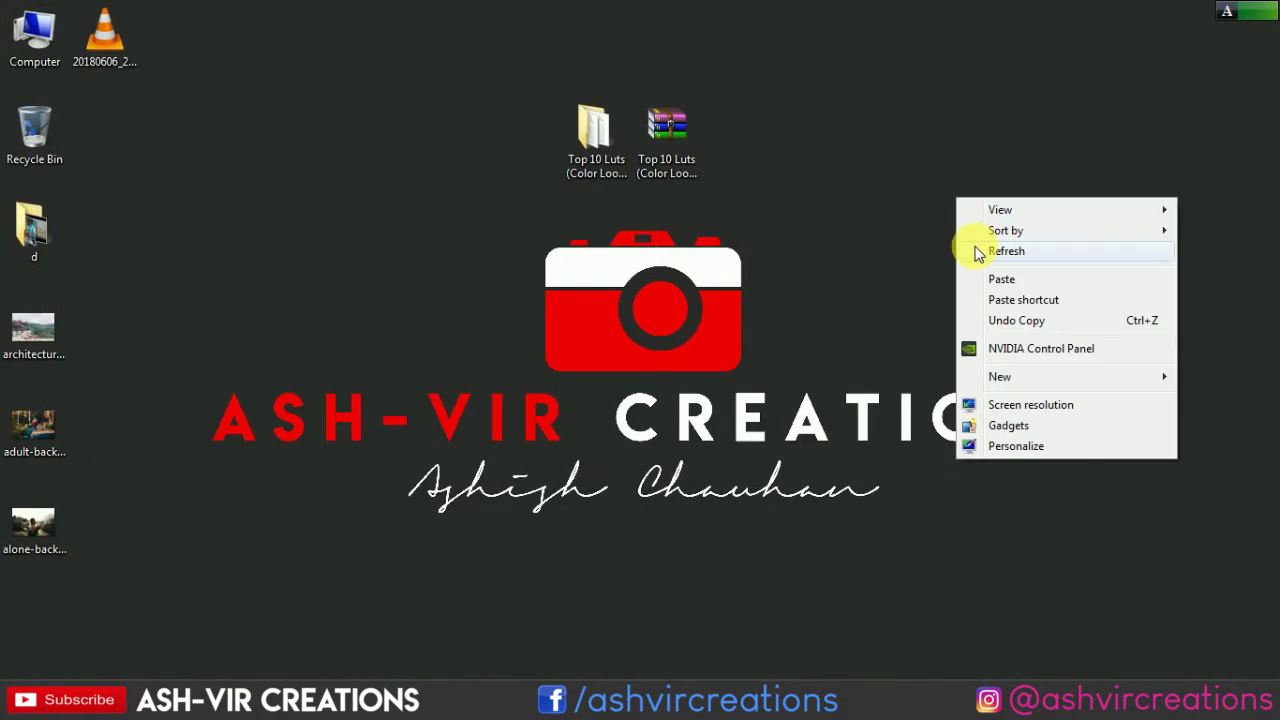
{"action": "left_click", "coordinate": [972, 248]}
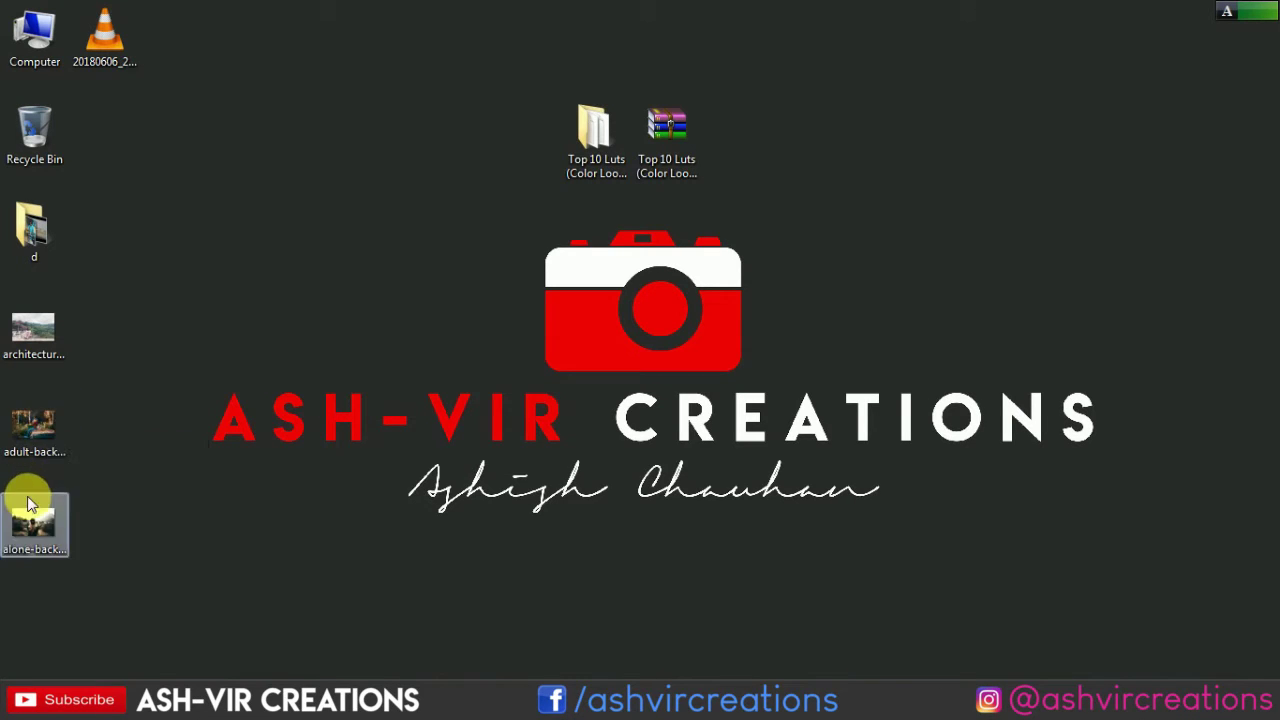
- Open architecture-balustrade-beautiful-943960.jpg with Photoshop and add a Color Lookup 1 adjustment layer
{"action": "right_click", "coordinate": [30, 335]}
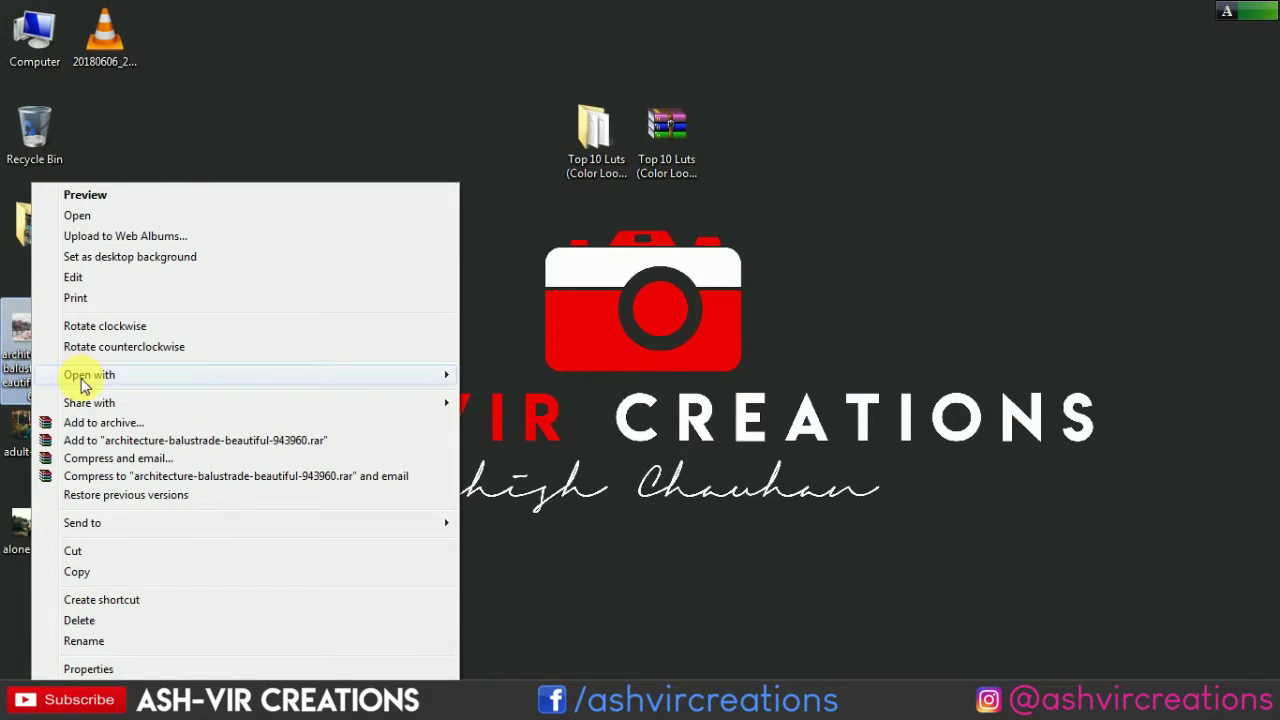
{"action": "mouse_move", "coordinate": [89, 375]}
{"action": "left_click", "coordinate": [503, 372]}
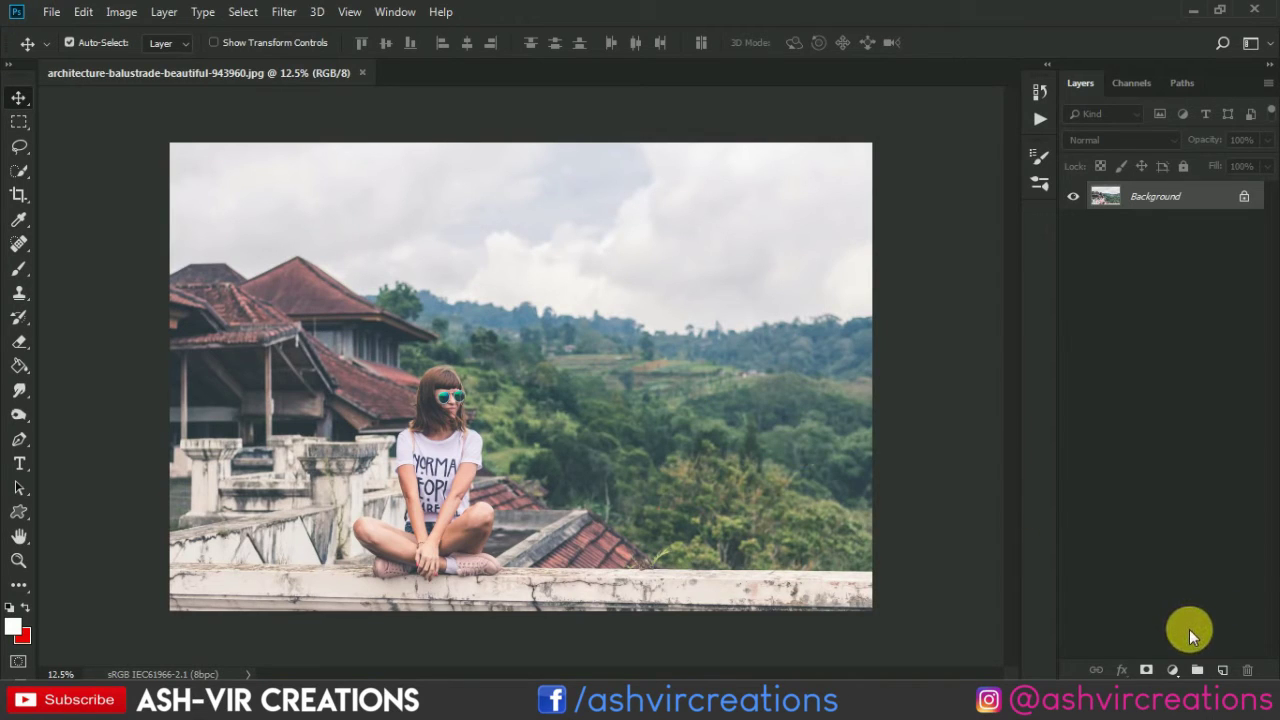
{"action": "left_click", "coordinate": [1173, 669]}
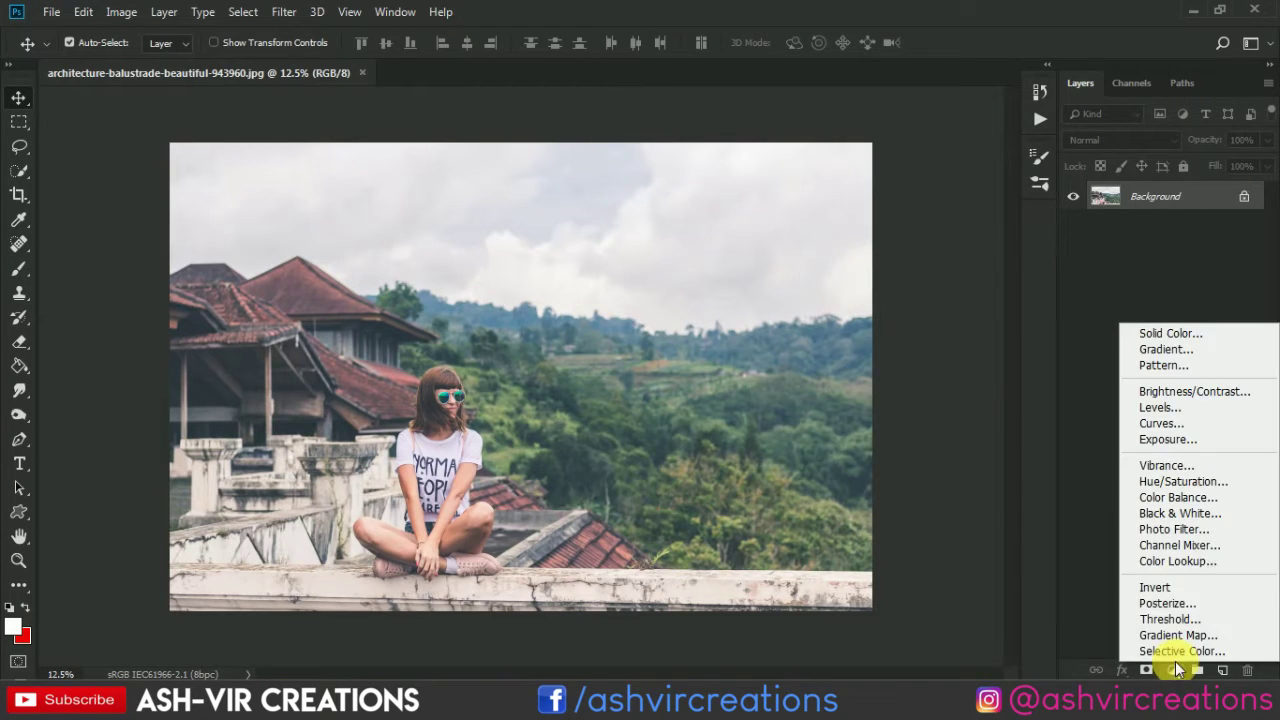
{"action": "left_click", "coordinate": [1208, 562]}
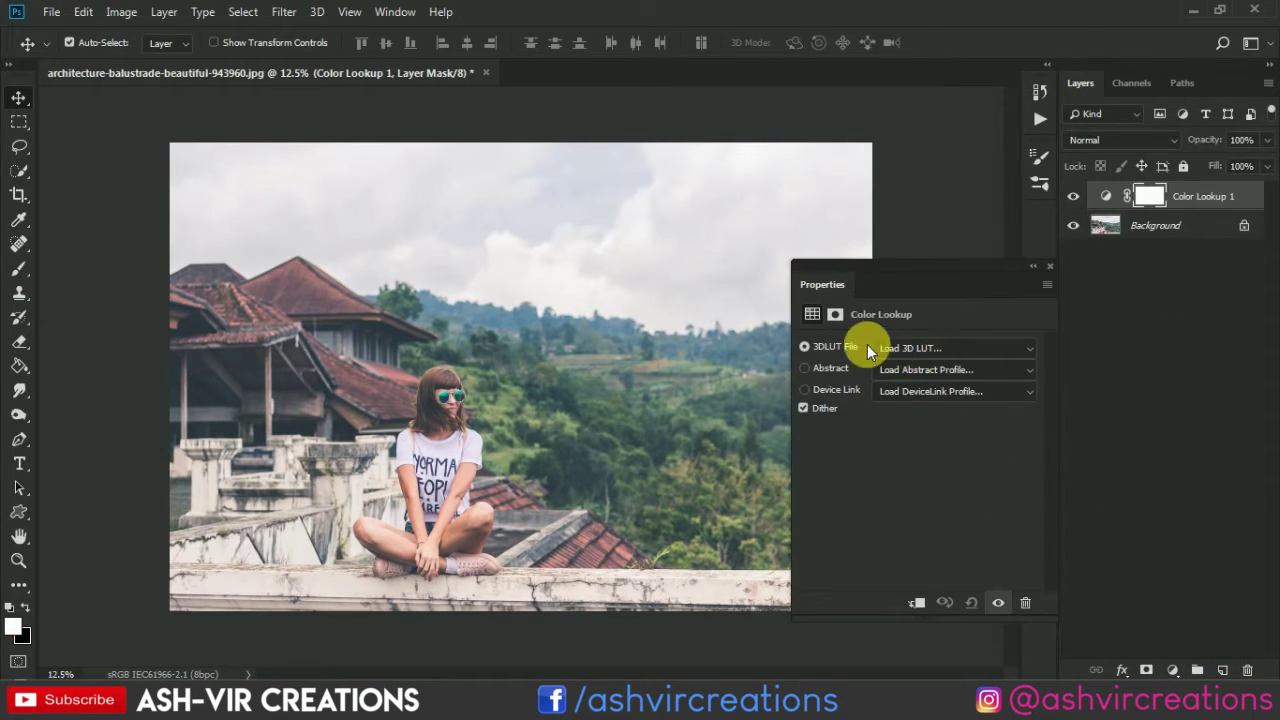
- Set the Color Lookup 3DLUT File to AVC-aqua green & orange.CUBE and zoom in slightly
{"action": "left_click", "coordinate": [922, 347]}
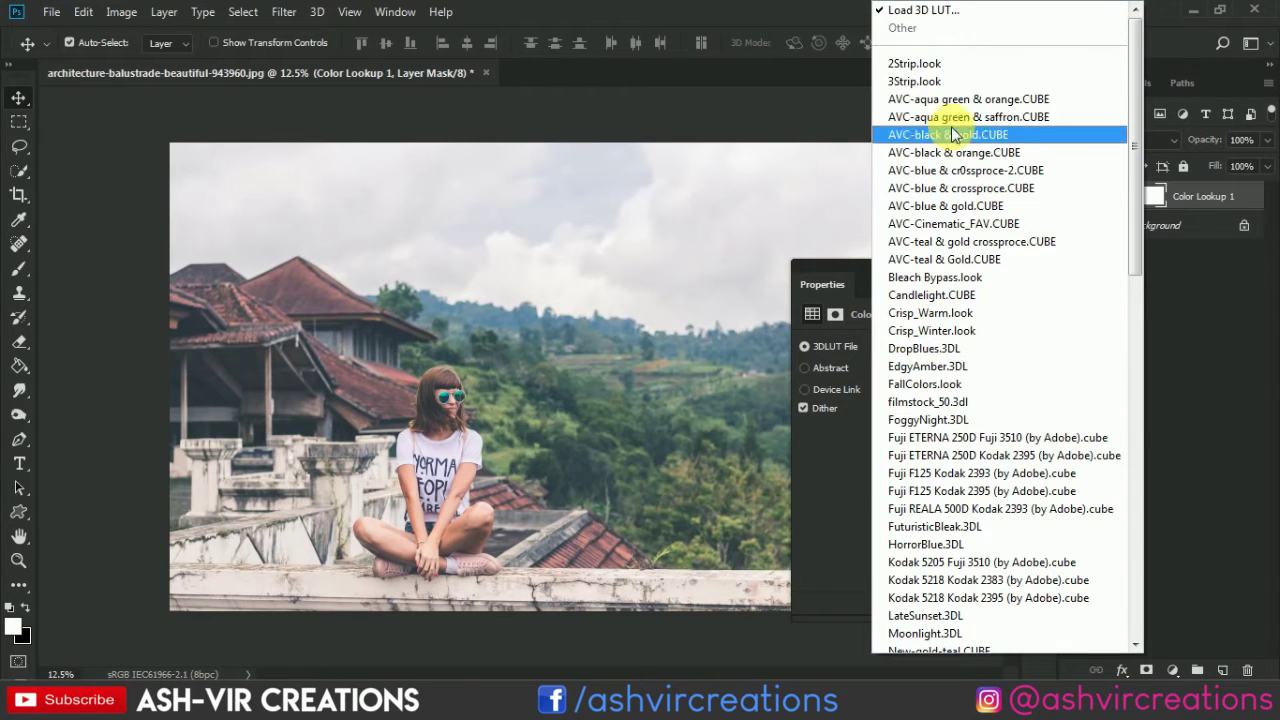
{"action": "left_click", "coordinate": [940, 100]}
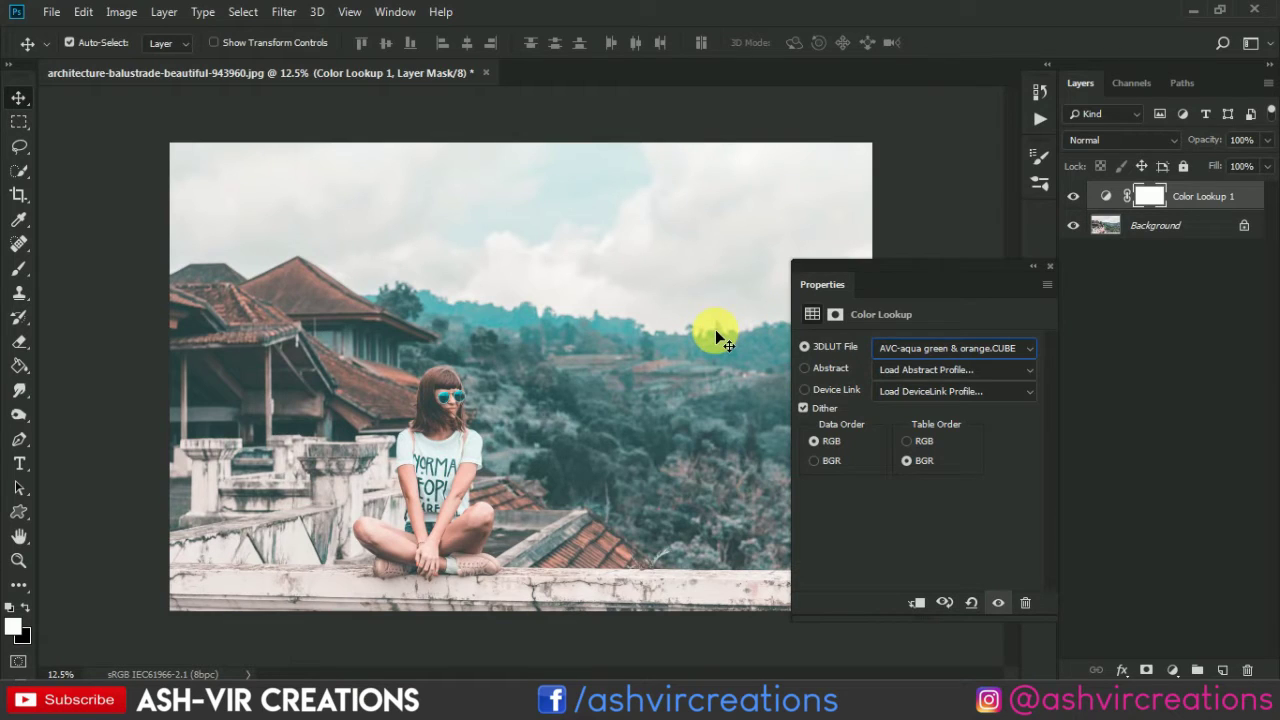
{"action": "key", "text": "Up"}
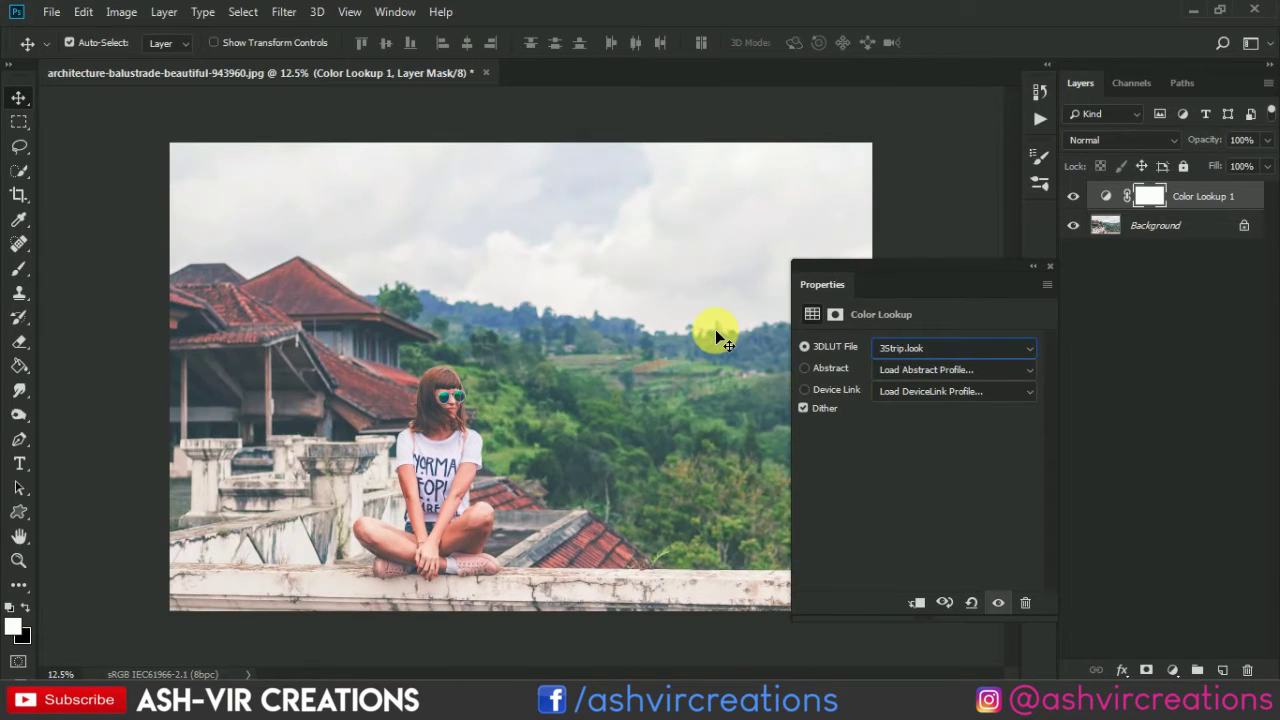
{"action": "key", "text": "Down"}
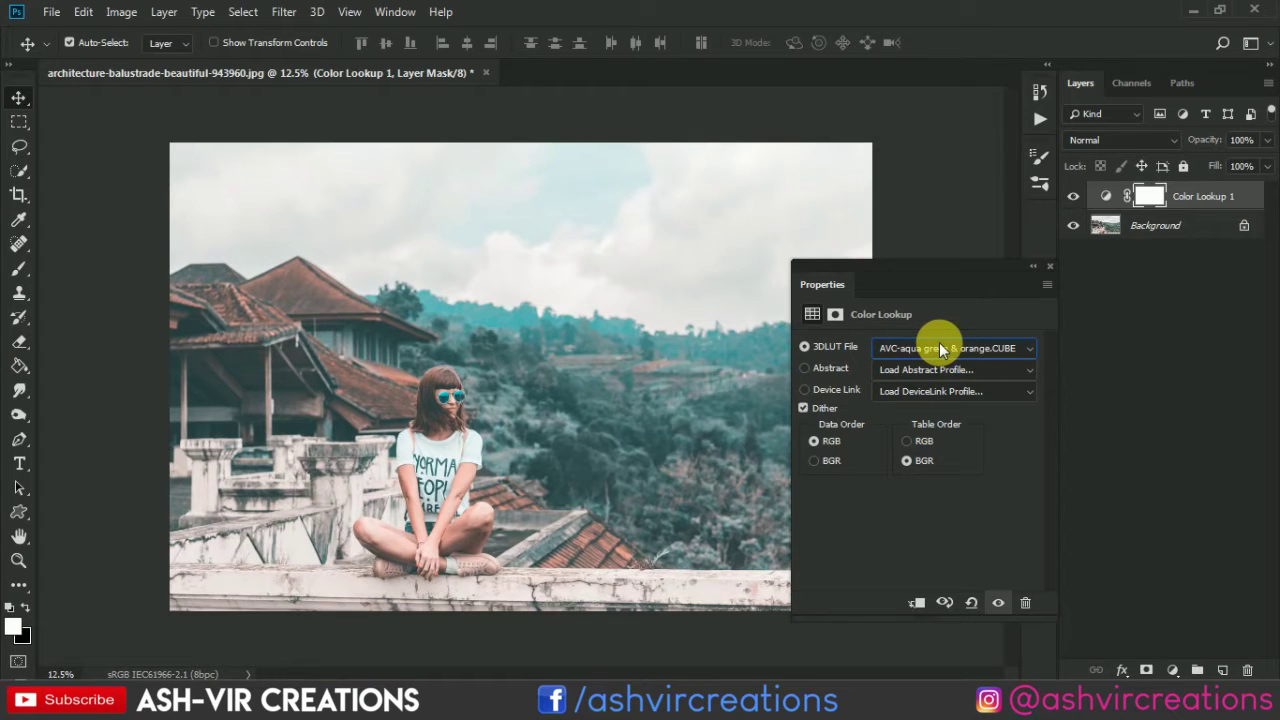
{"action": "key", "text": "ctrl+plus"}
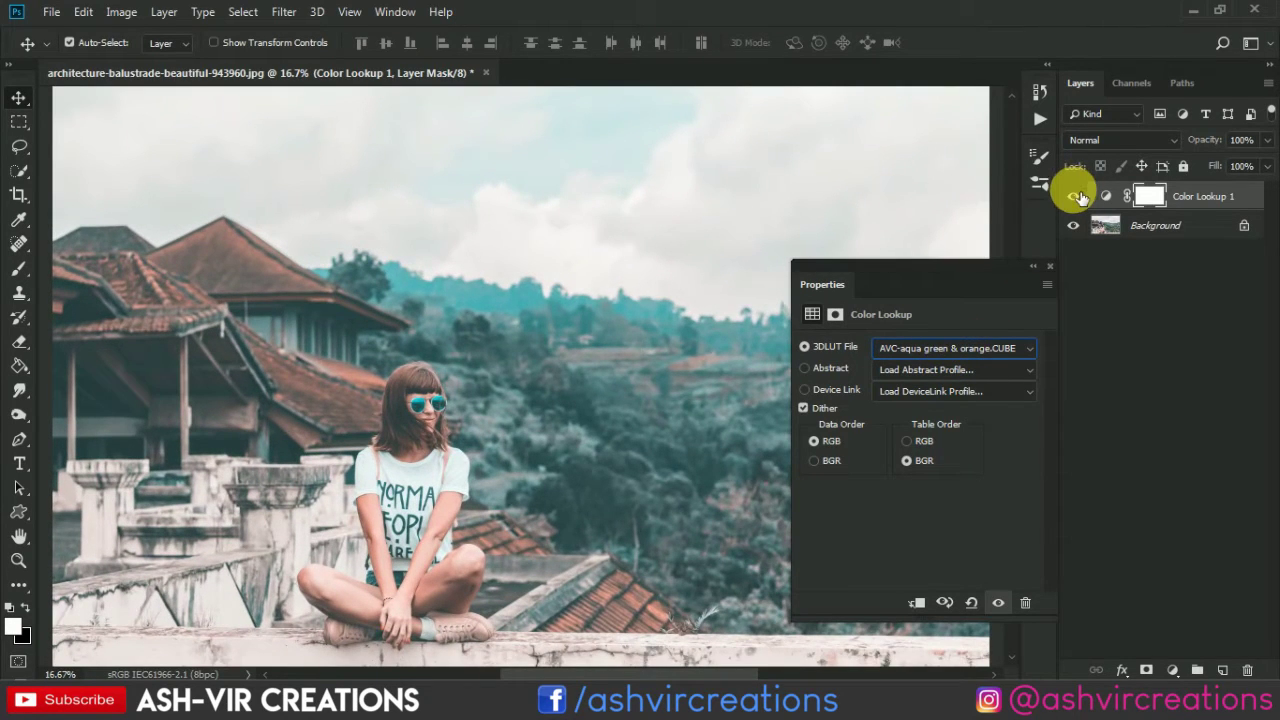
- Toggle the Color Lookup layer's visibility to compare the teal-orange grade with the original, closing Properties
{"action": "left_click", "coordinate": [1073, 196]}
{"action": "left_click", "coordinate": [1073, 196]}
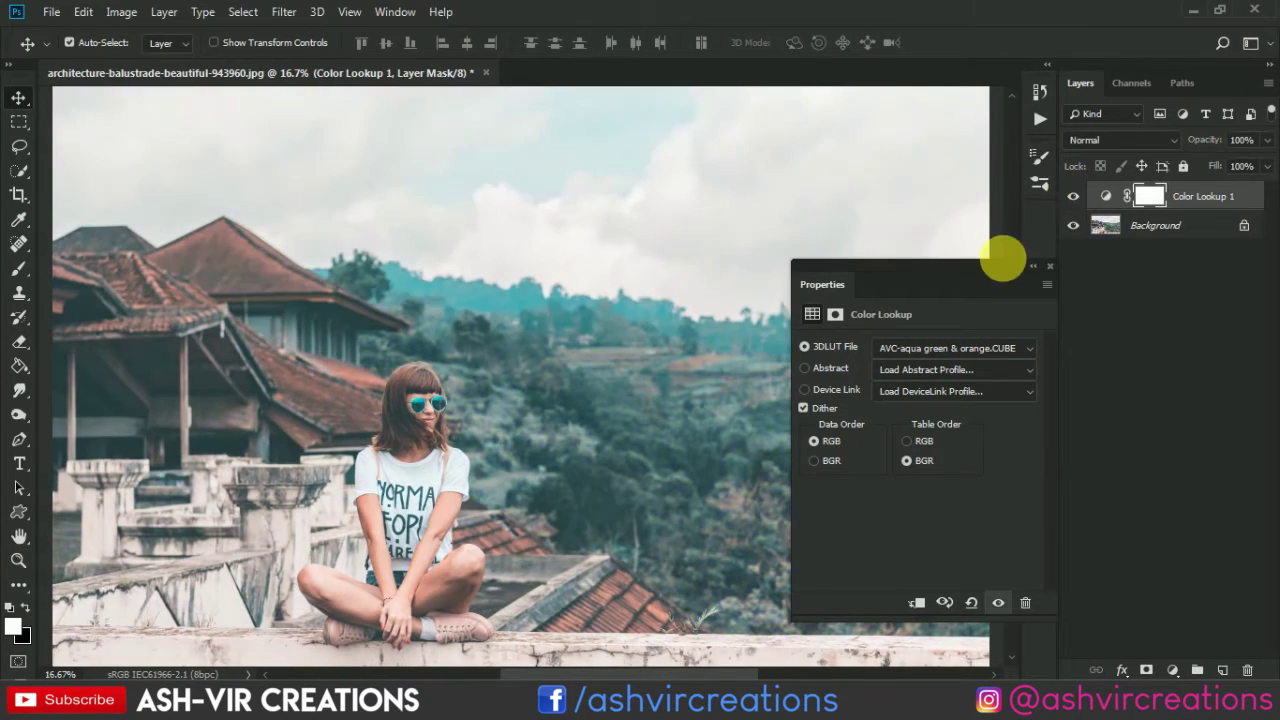
{"action": "left_click_drag", "start_coordinate": [997, 261], "coordinate": [940, 114]}
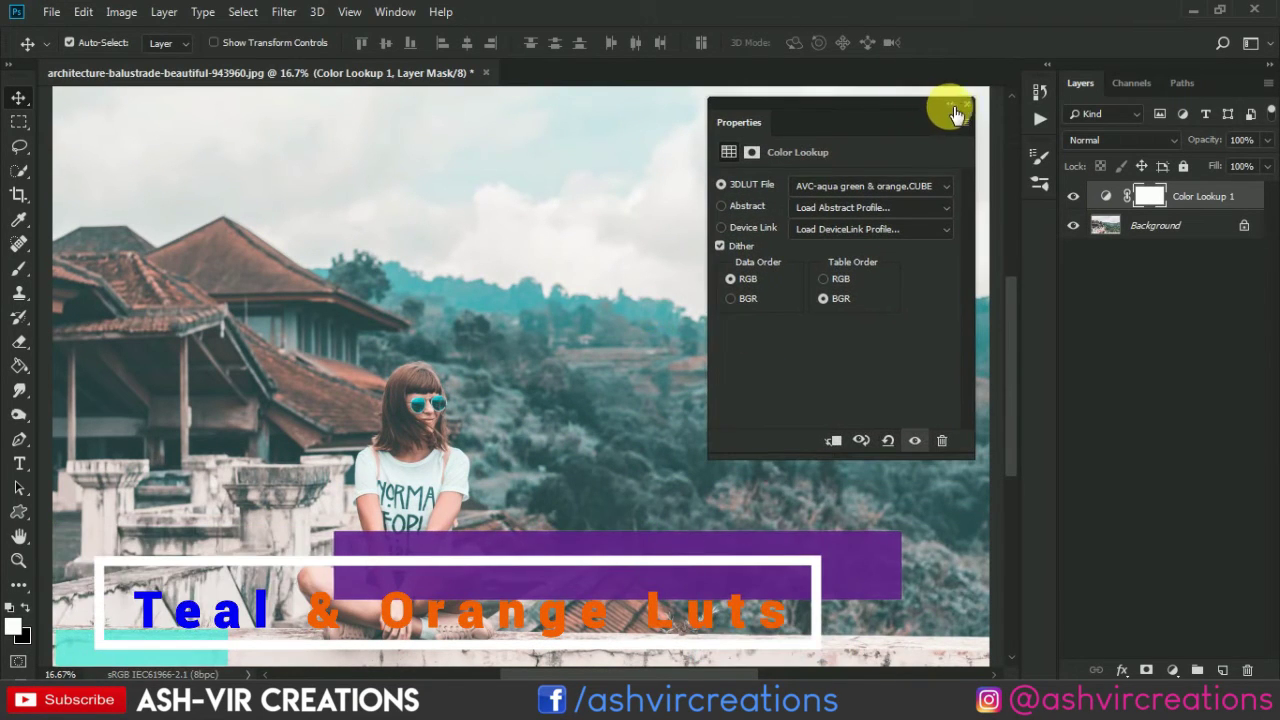
{"action": "left_click", "coordinate": [965, 104]}
{"action": "left_click", "coordinate": [1088, 200]}
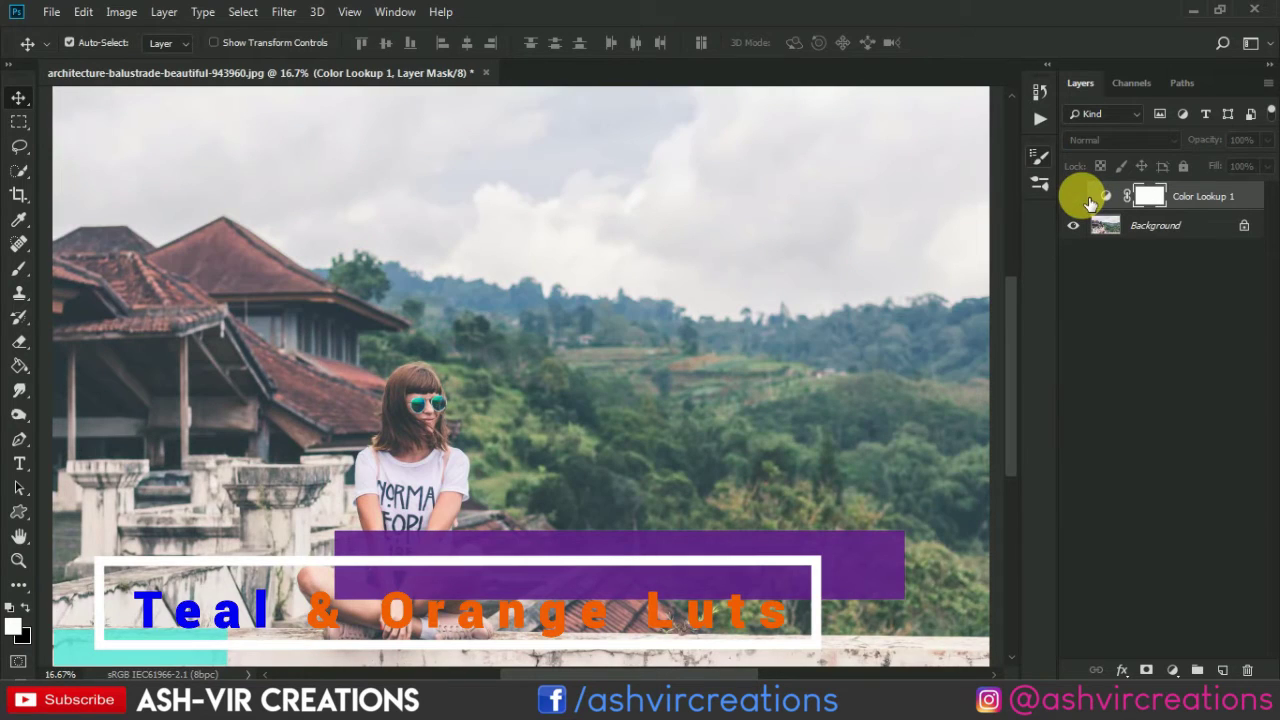
{"action": "left_click", "coordinate": [1088, 200]}
{"action": "left_click", "coordinate": [1088, 200]}
{"action": "left_click", "coordinate": [1088, 200]}
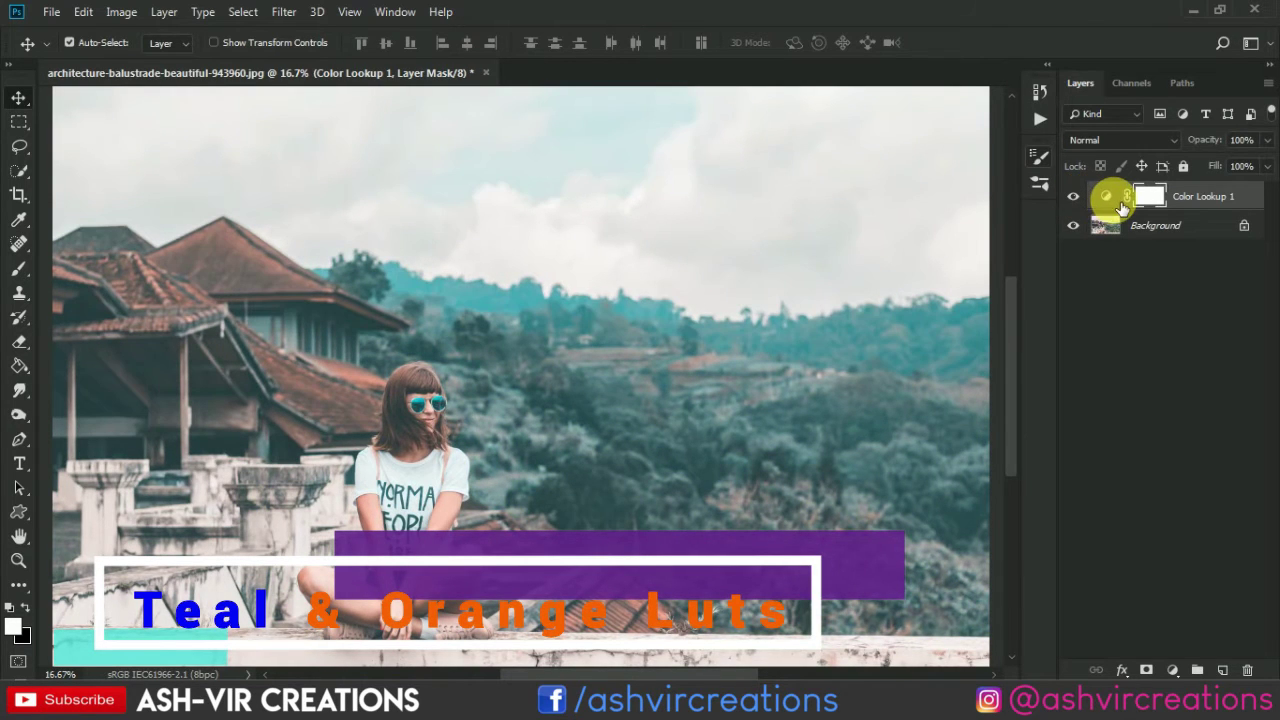
- Apply the AVC-aqua green & saffron.CUBE LUT and toggle the layer to compare with the original
{"action": "double_click", "coordinate": [1118, 200]}
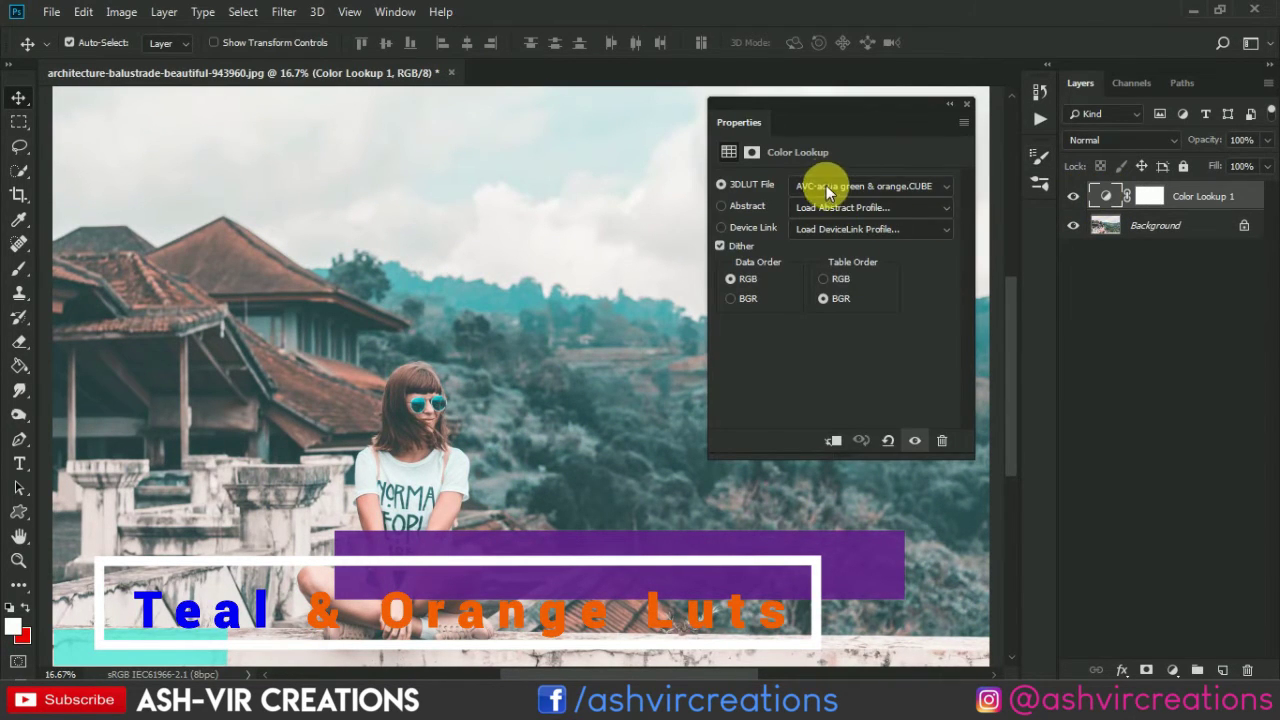
{"action": "left_click", "coordinate": [828, 186]}
{"action": "left_click", "coordinate": [866, 28]}
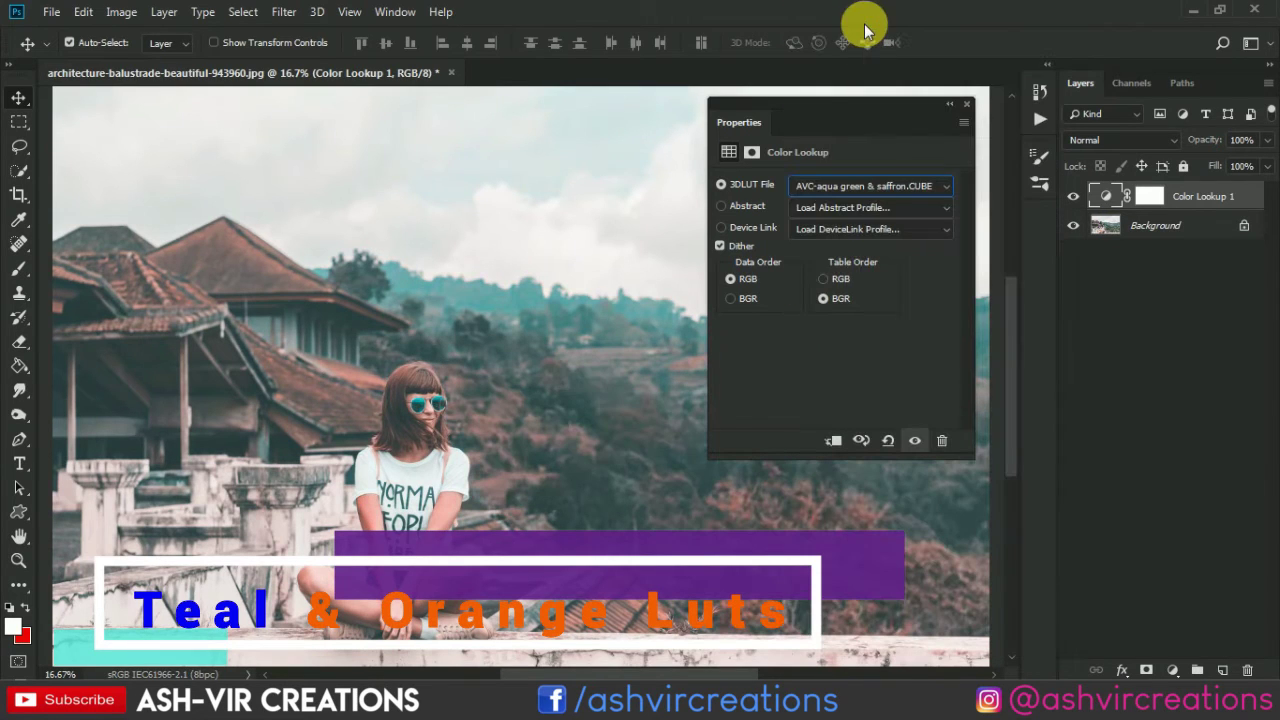
{"action": "left_click", "coordinate": [966, 104]}
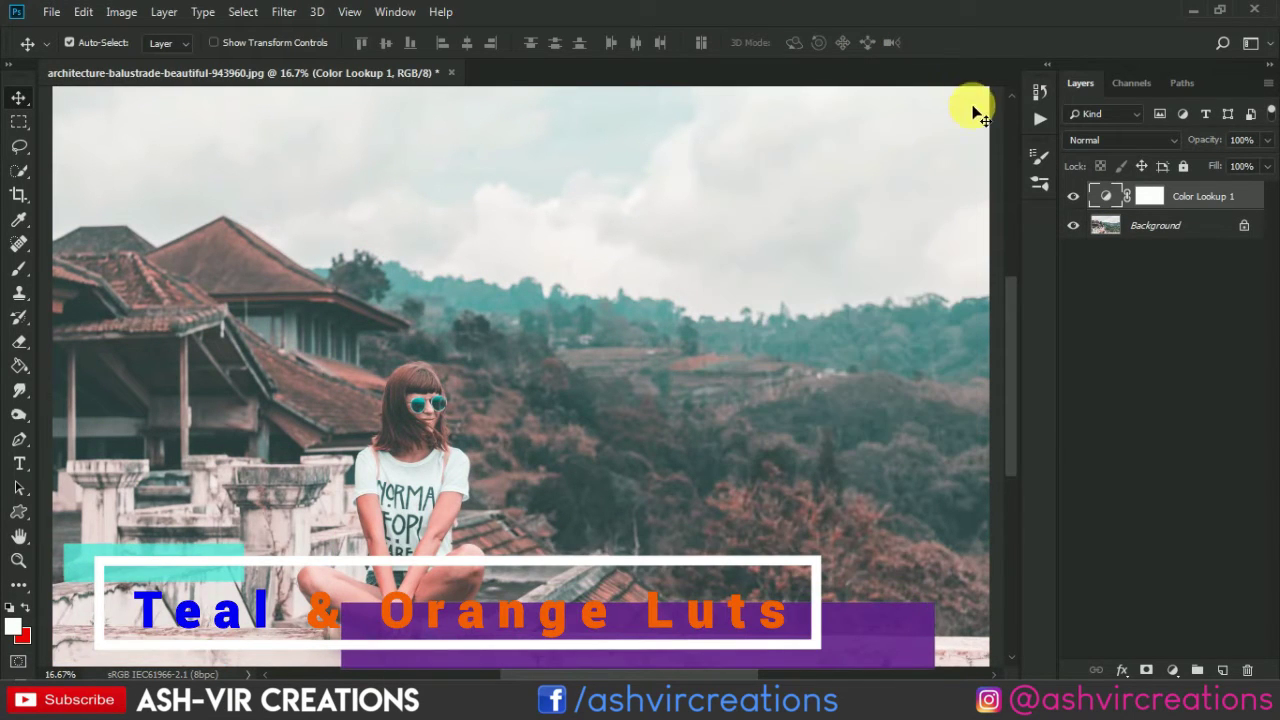
{"action": "left_click", "coordinate": [1073, 196]}
{"action": "left_click", "coordinate": [1073, 196]}
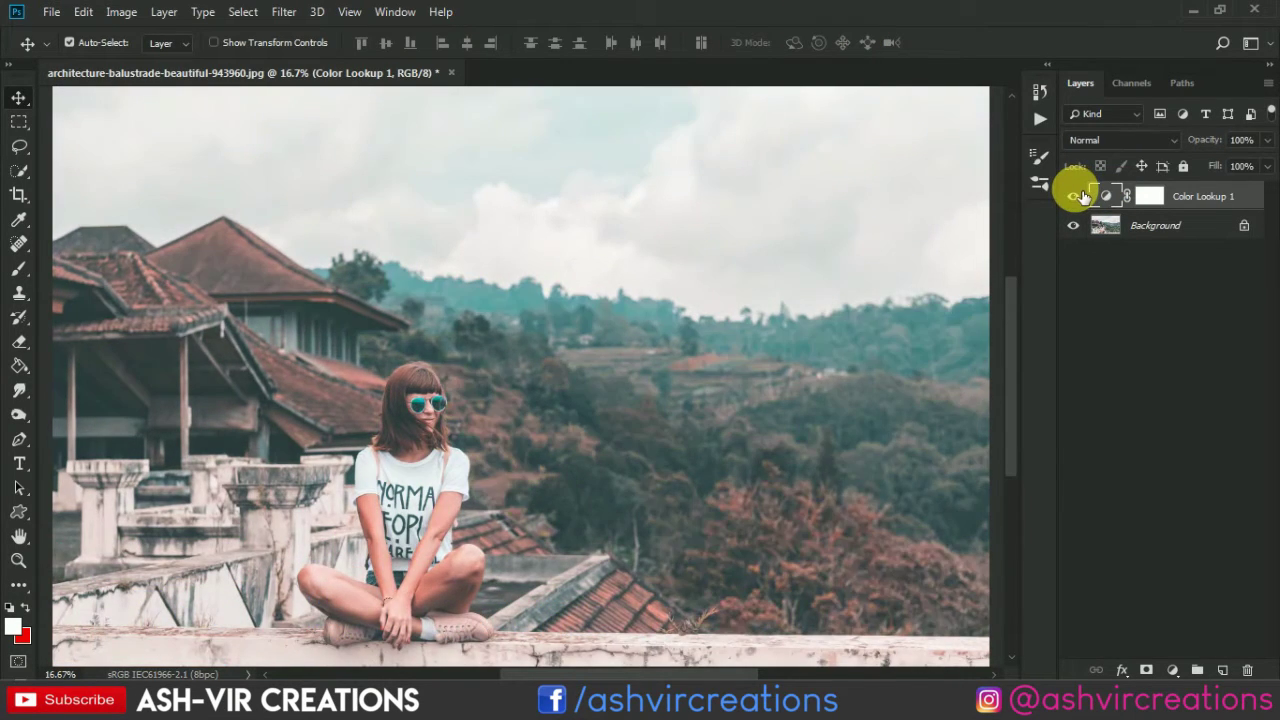
{"action": "left_click", "coordinate": [1078, 196]}
{"action": "left_click", "coordinate": [1078, 196]}
{"action": "left_click", "coordinate": [1078, 196]}
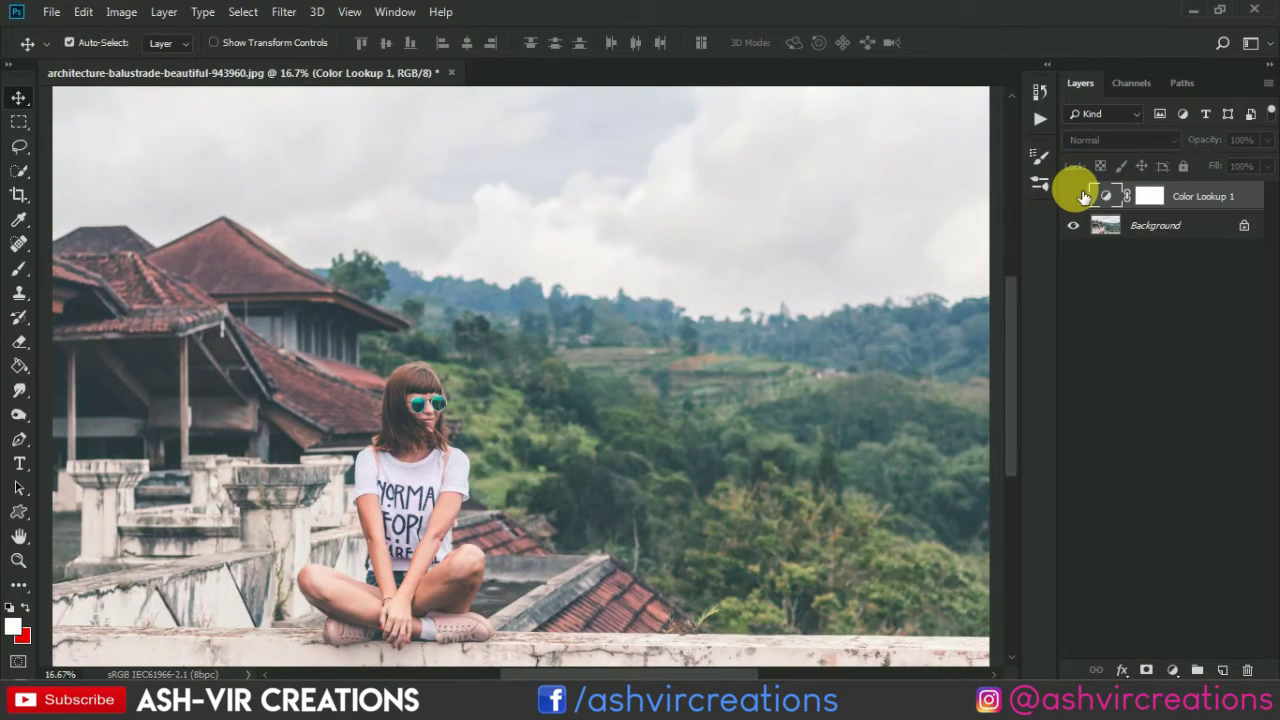
{"action": "left_click", "coordinate": [1078, 196]}
{"action": "left_click", "coordinate": [1078, 196]}
{"action": "left_click", "coordinate": [1078, 196]}
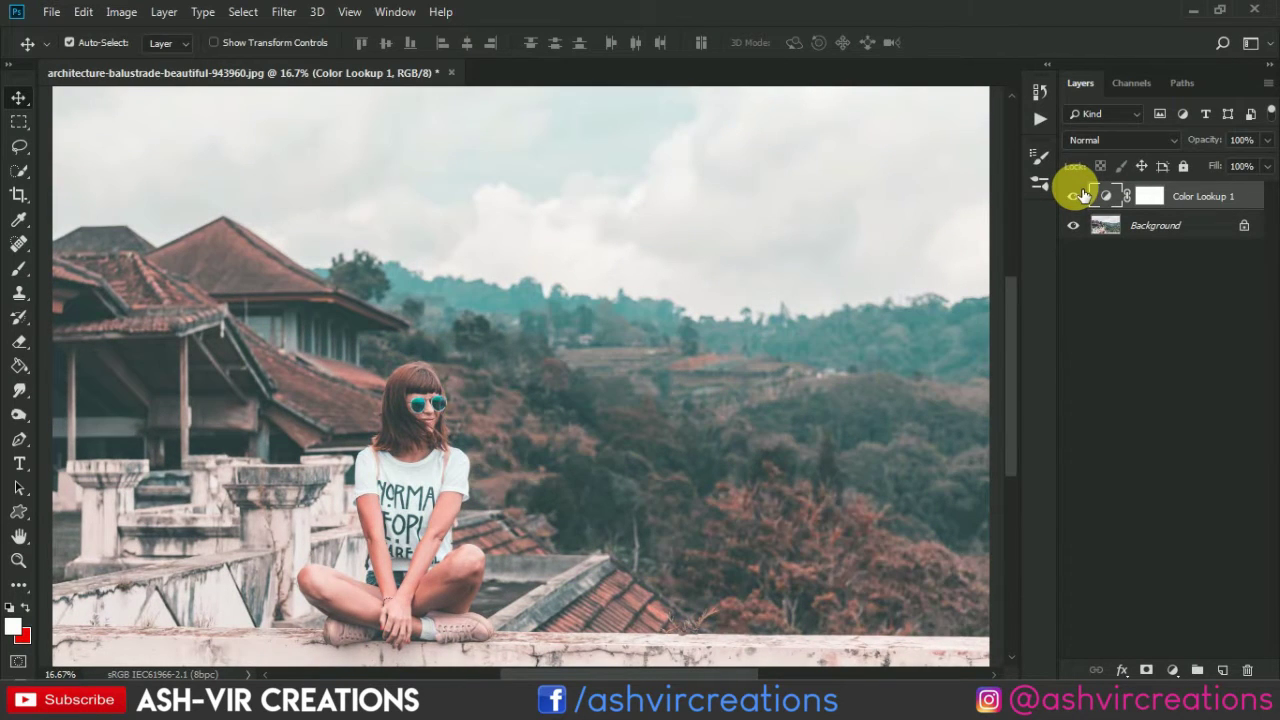
- Switch the LUT to AVC-black & gold.CUBE and toggle the layer to compare
{"action": "double_click", "coordinate": [1105, 197]}
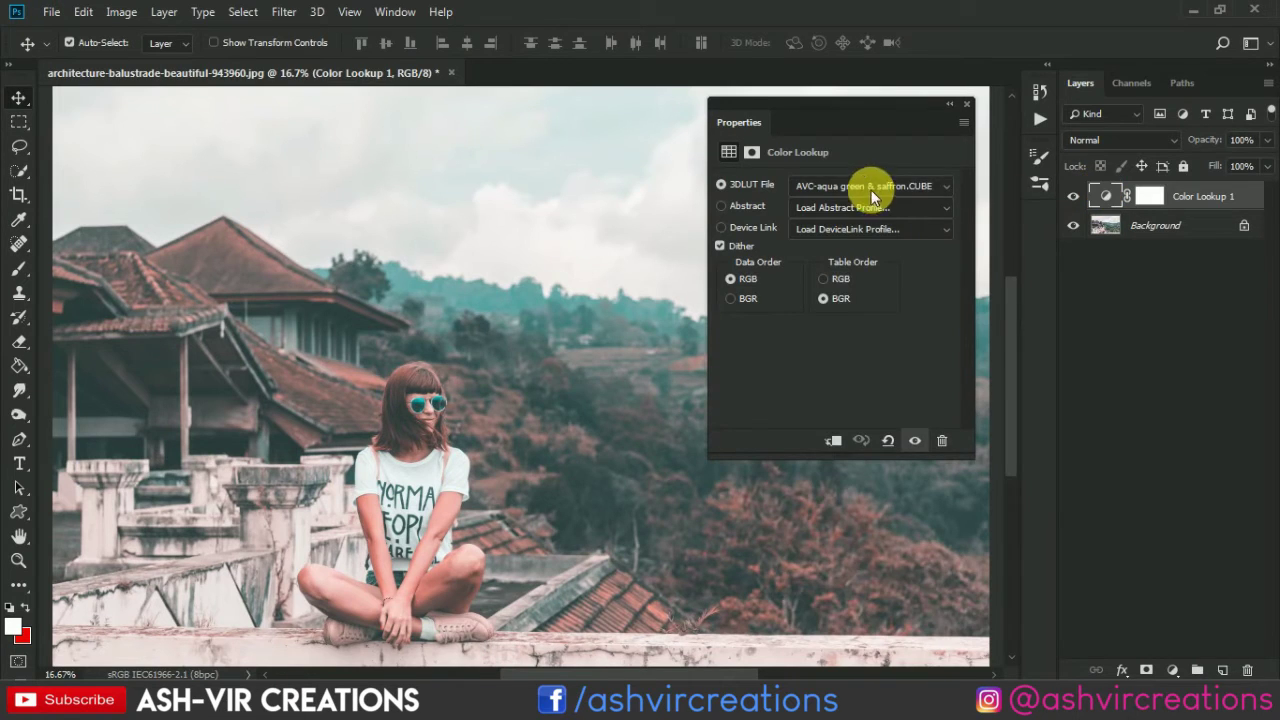
{"action": "left_click", "coordinate": [871, 182]}
{"action": "left_click", "coordinate": [871, 29]}
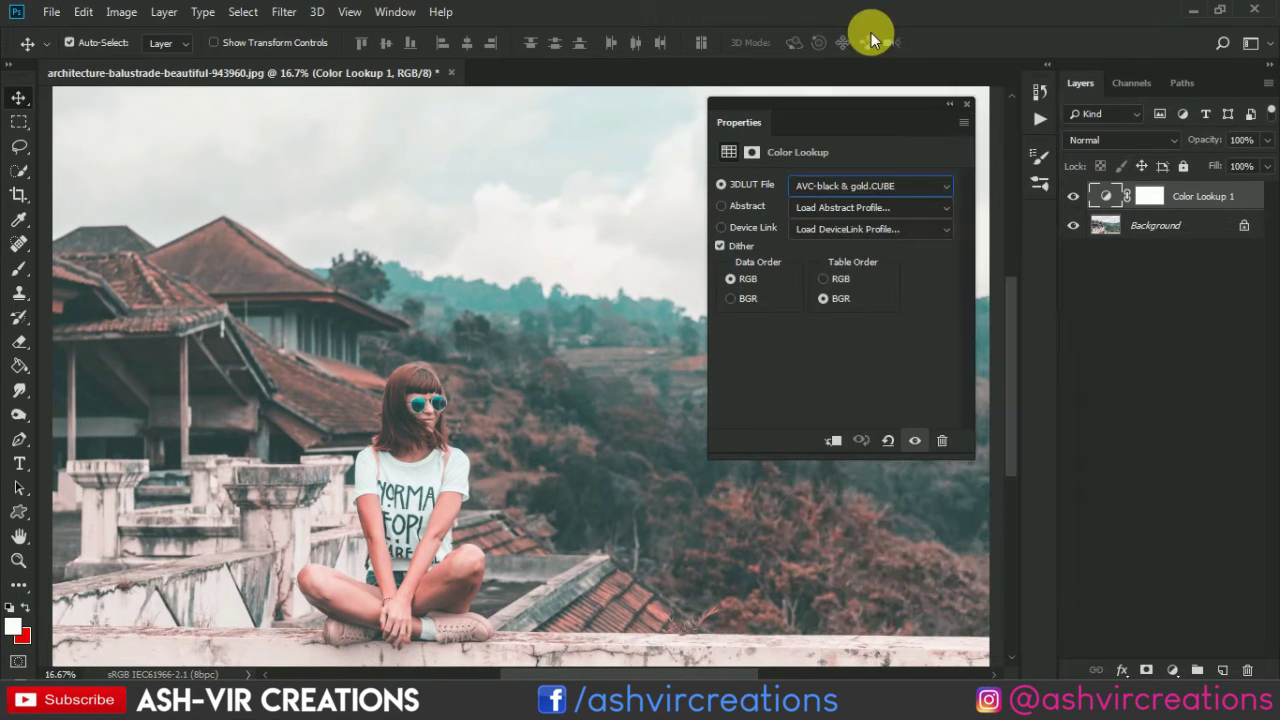
{"action": "left_click", "coordinate": [967, 106]}
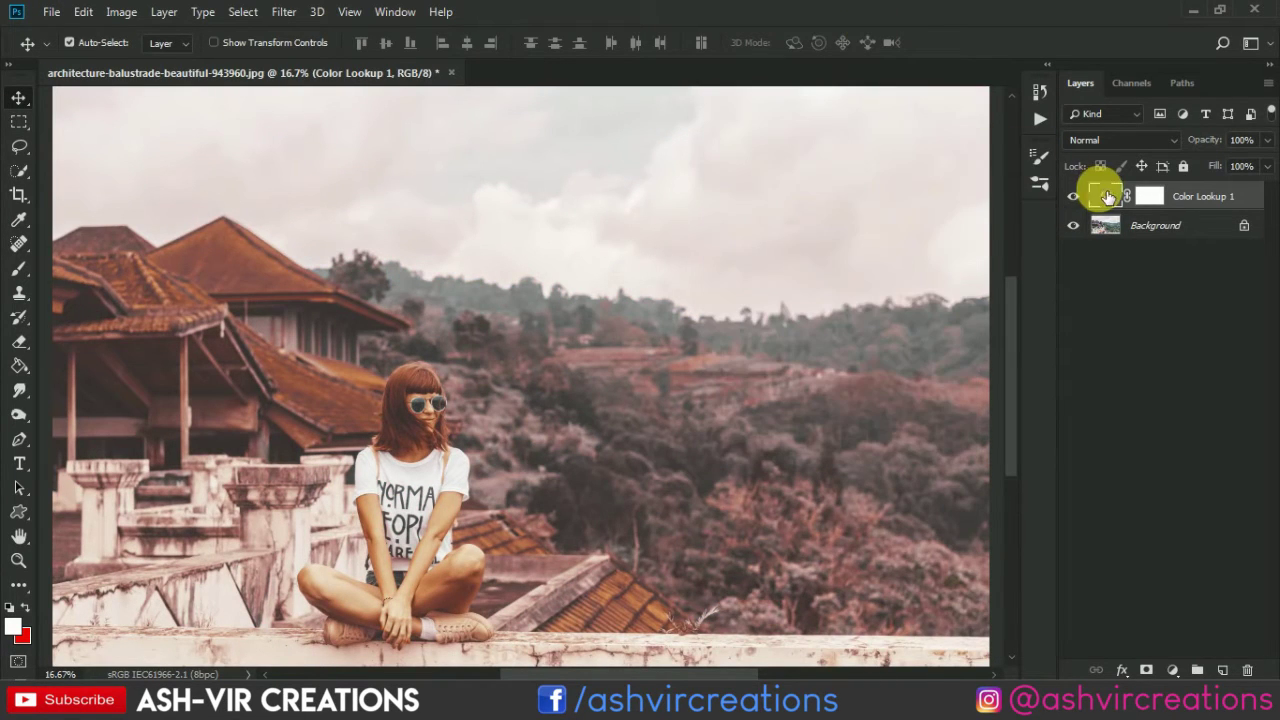
{"action": "left_click", "coordinate": [1076, 197]}
{"action": "left_click", "coordinate": [1078, 197]}
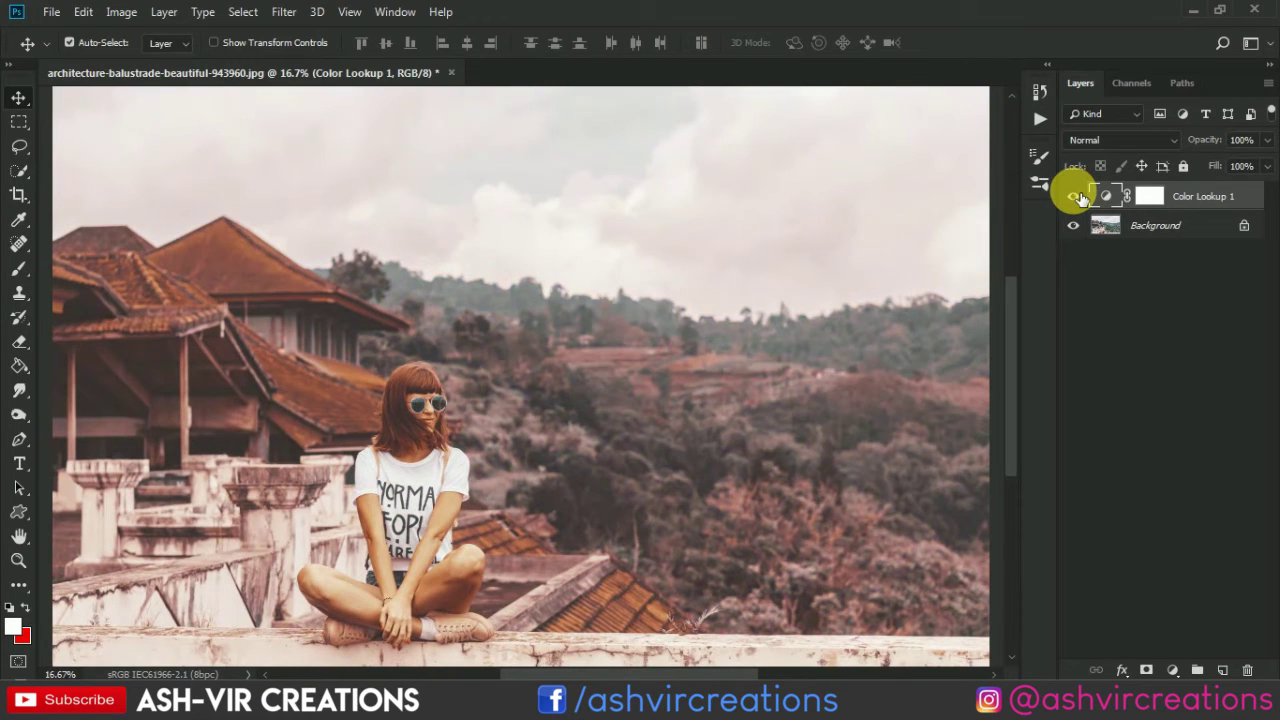
{"action": "left_click", "coordinate": [1076, 197]}
{"action": "left_click", "coordinate": [1076, 197]}
- Apply the AVC-black & orange.CUBE LUT and toggle the layer to compare with the original
{"action": "double_click", "coordinate": [1105, 198]}
{"action": "left_click", "coordinate": [870, 183]}
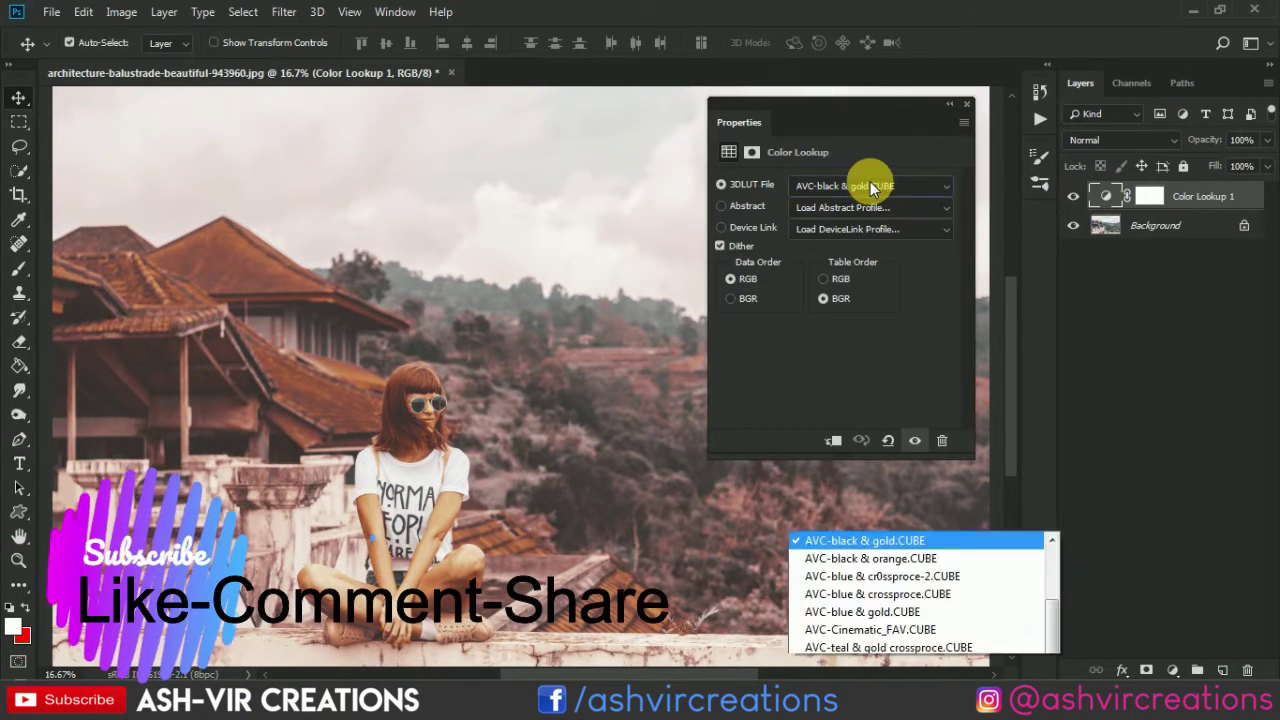
{"action": "left_click", "coordinate": [886, 30]}
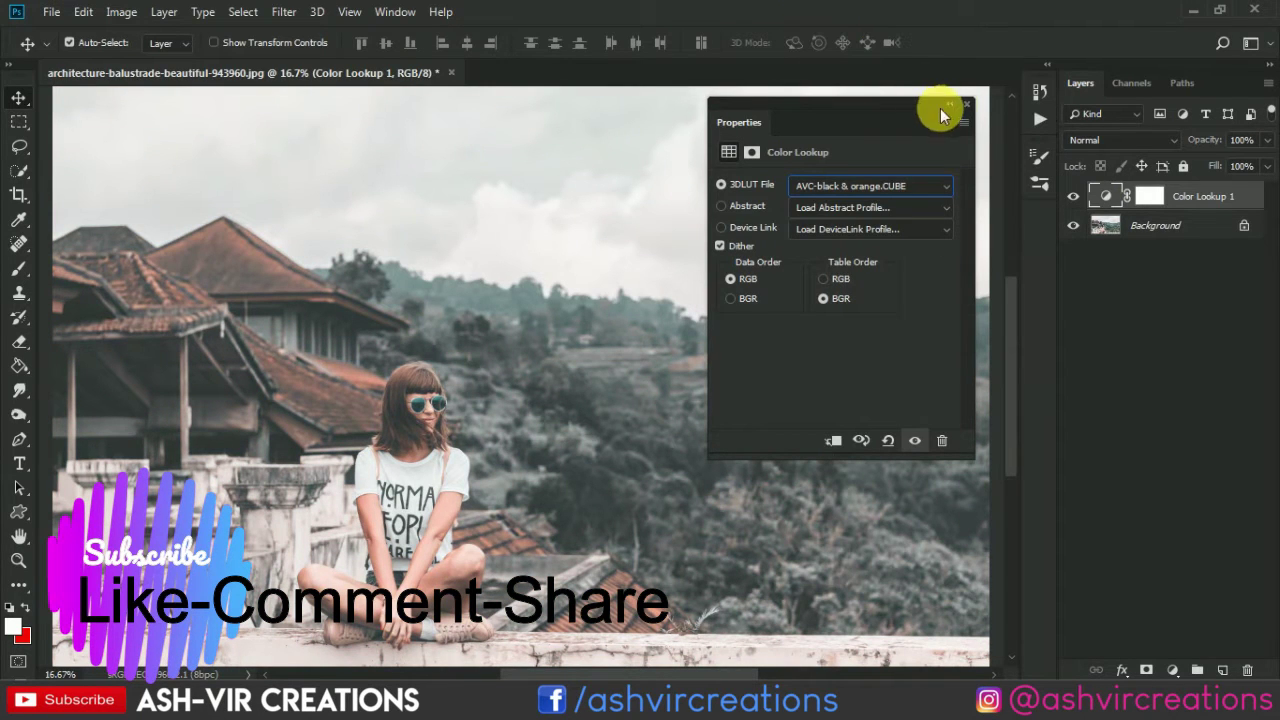
{"action": "left_click", "coordinate": [965, 104]}
{"action": "left_click", "coordinate": [1076, 197]}
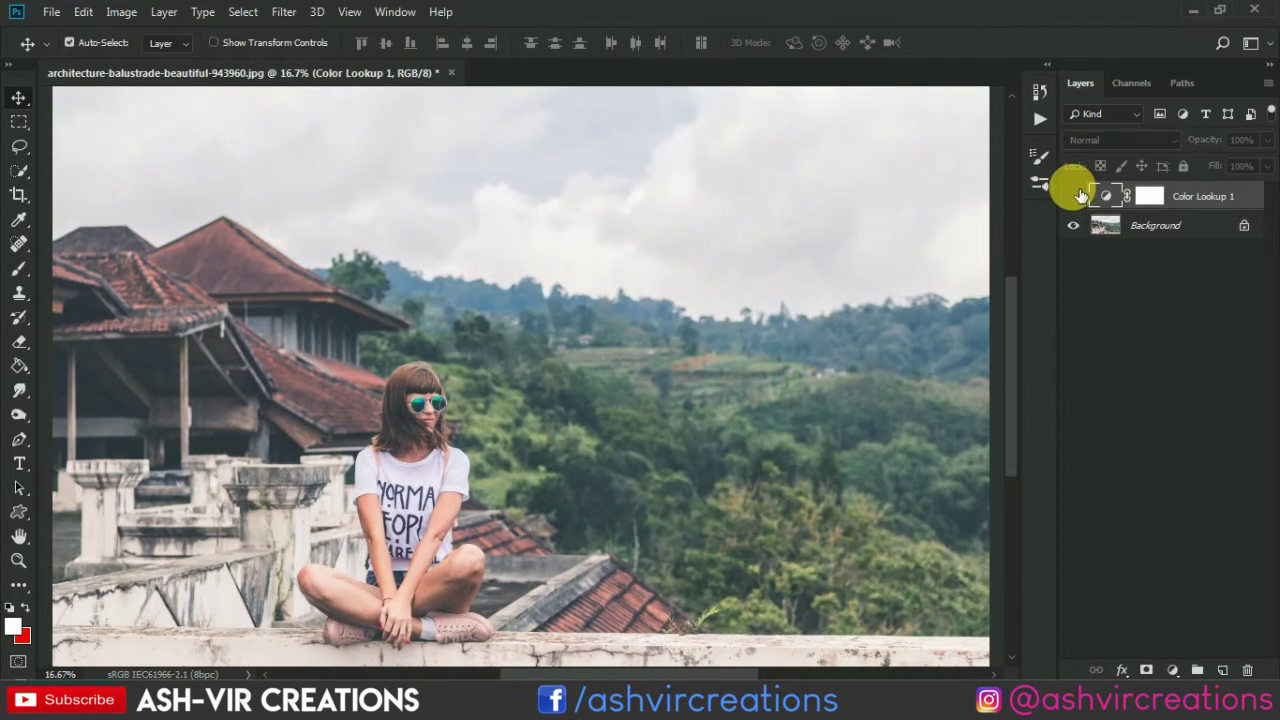
{"action": "left_click", "coordinate": [1076, 197]}
{"action": "left_click", "coordinate": [1076, 196]}
{"action": "left_click", "coordinate": [1076, 196]}
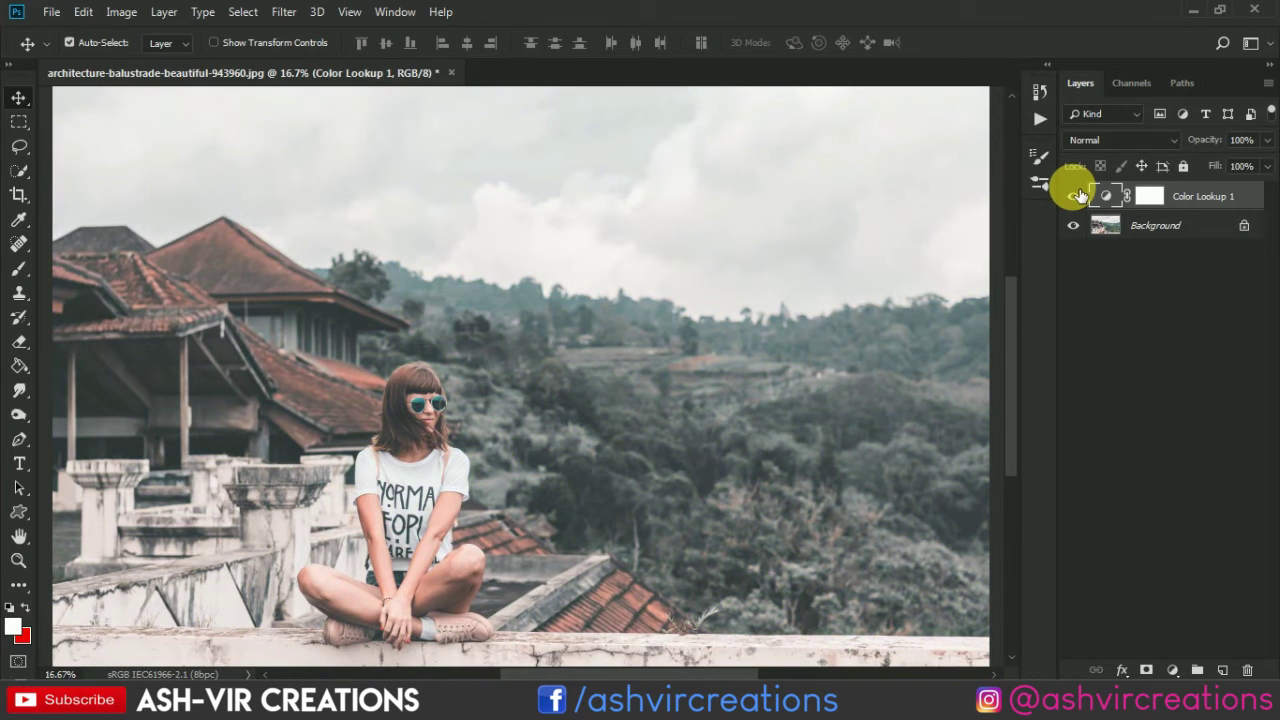
{"action": "left_click", "coordinate": [1076, 196]}
{"action": "left_click", "coordinate": [1076, 196]}
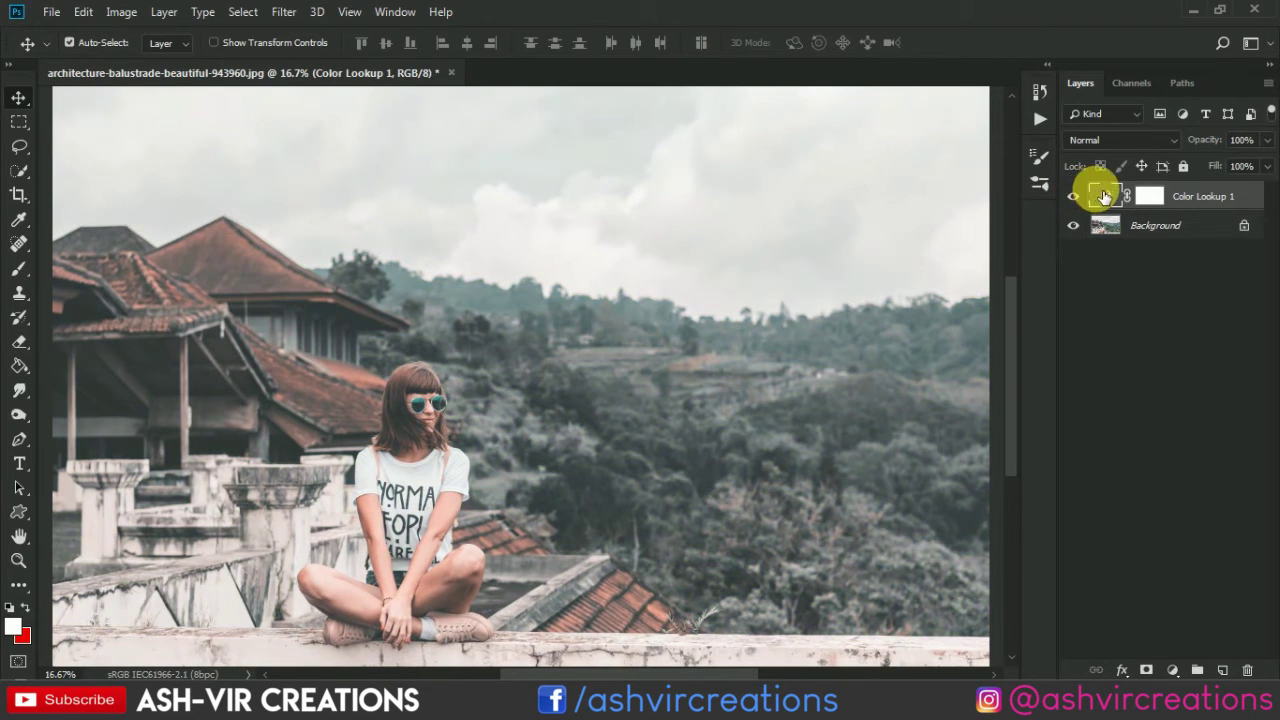
- Switch the LUT to AVC-blue & cr0ssproce-2.CUBE and toggle the layer to compare
{"action": "double_click", "coordinate": [1104, 196]}
{"action": "left_click", "coordinate": [902, 179]}
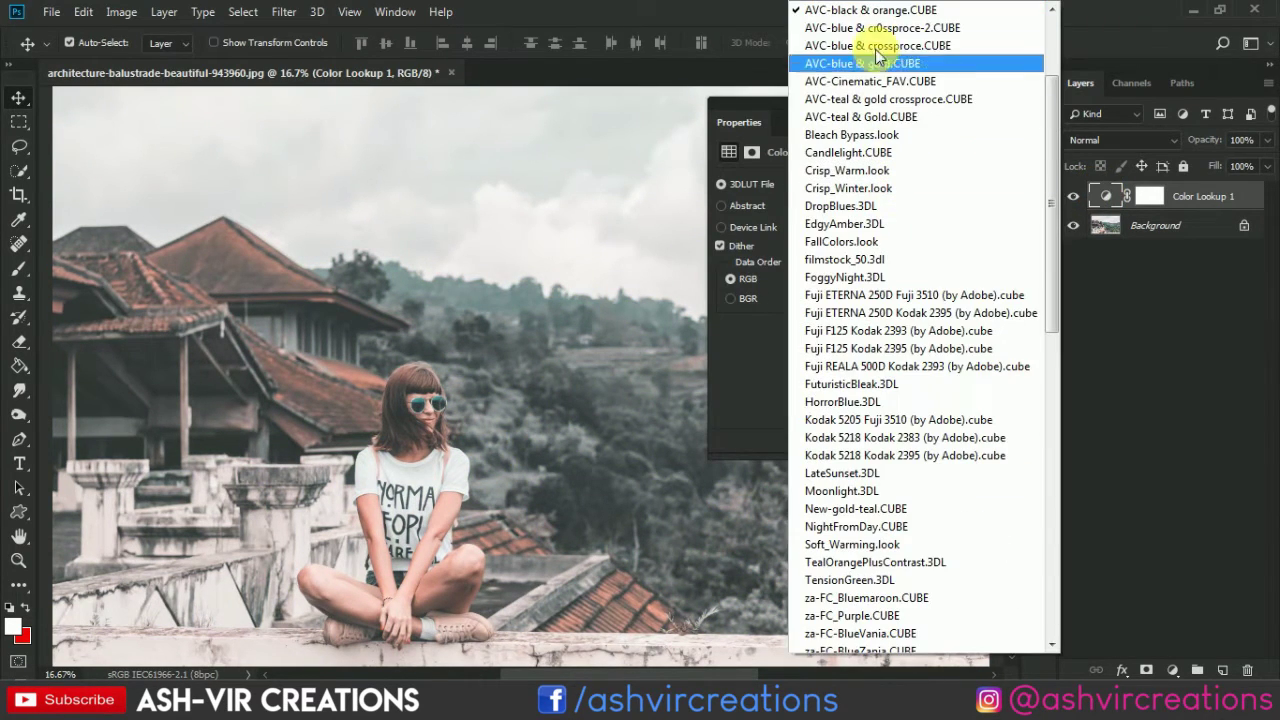
{"action": "left_click", "coordinate": [875, 27]}
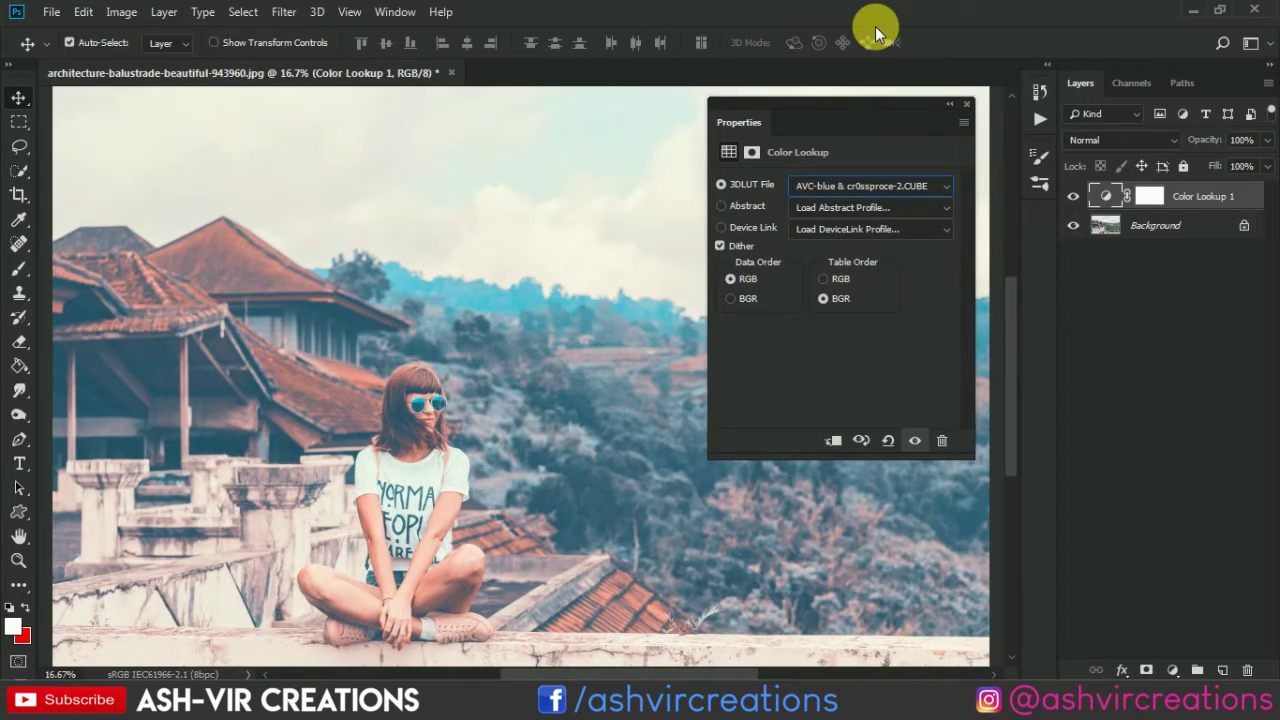
{"action": "left_click", "coordinate": [966, 106]}
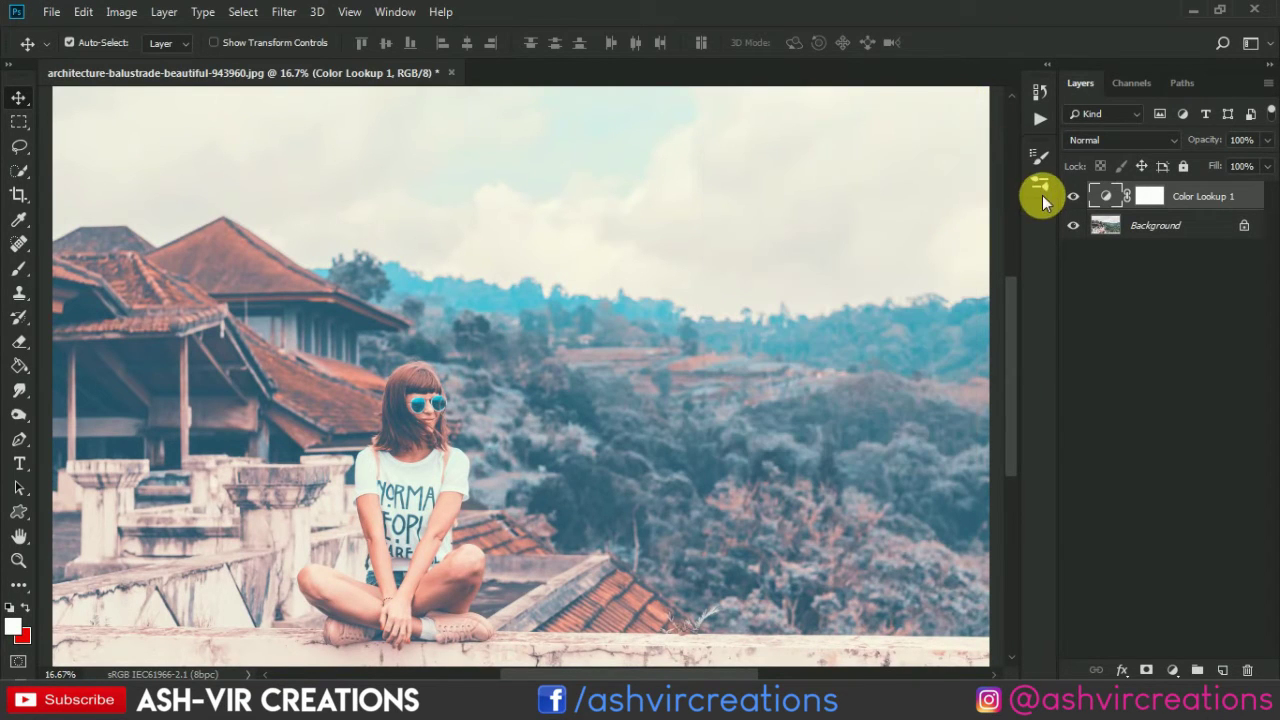
{"action": "left_click", "coordinate": [1074, 197]}
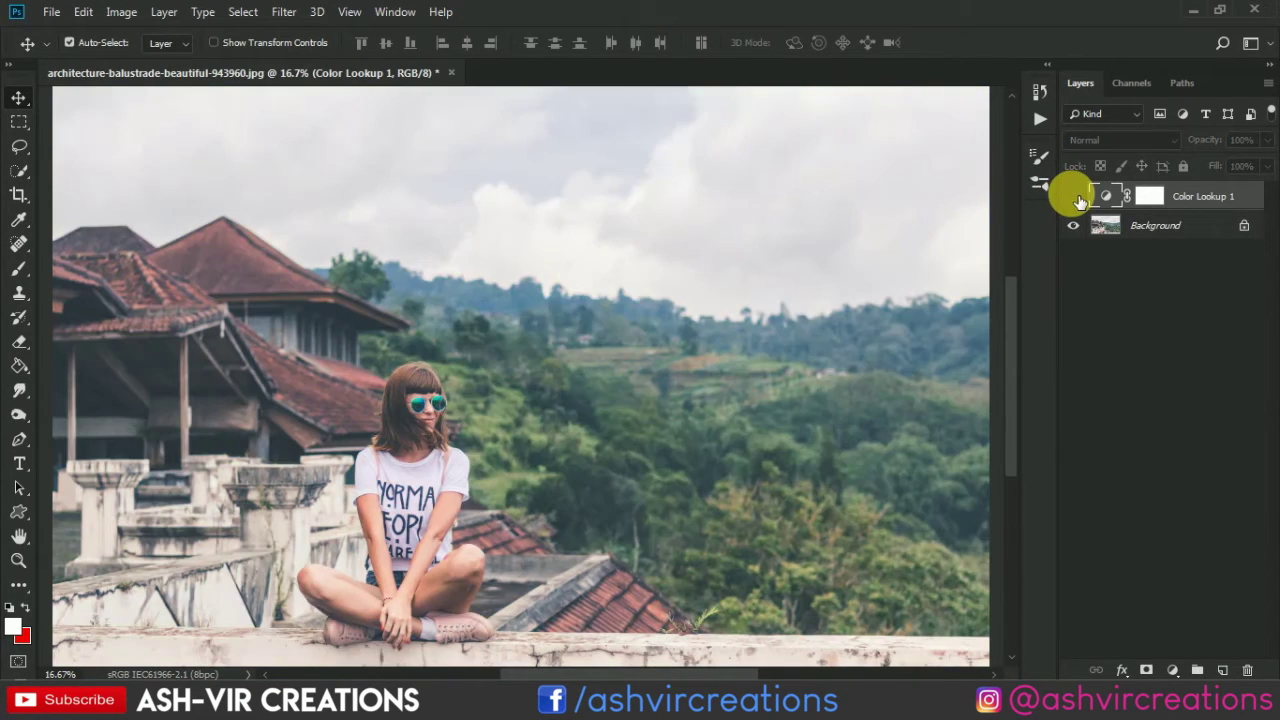
{"action": "left_click", "coordinate": [1074, 197]}
{"action": "left_click", "coordinate": [1074, 197]}
{"action": "left_click", "coordinate": [1074, 197]}
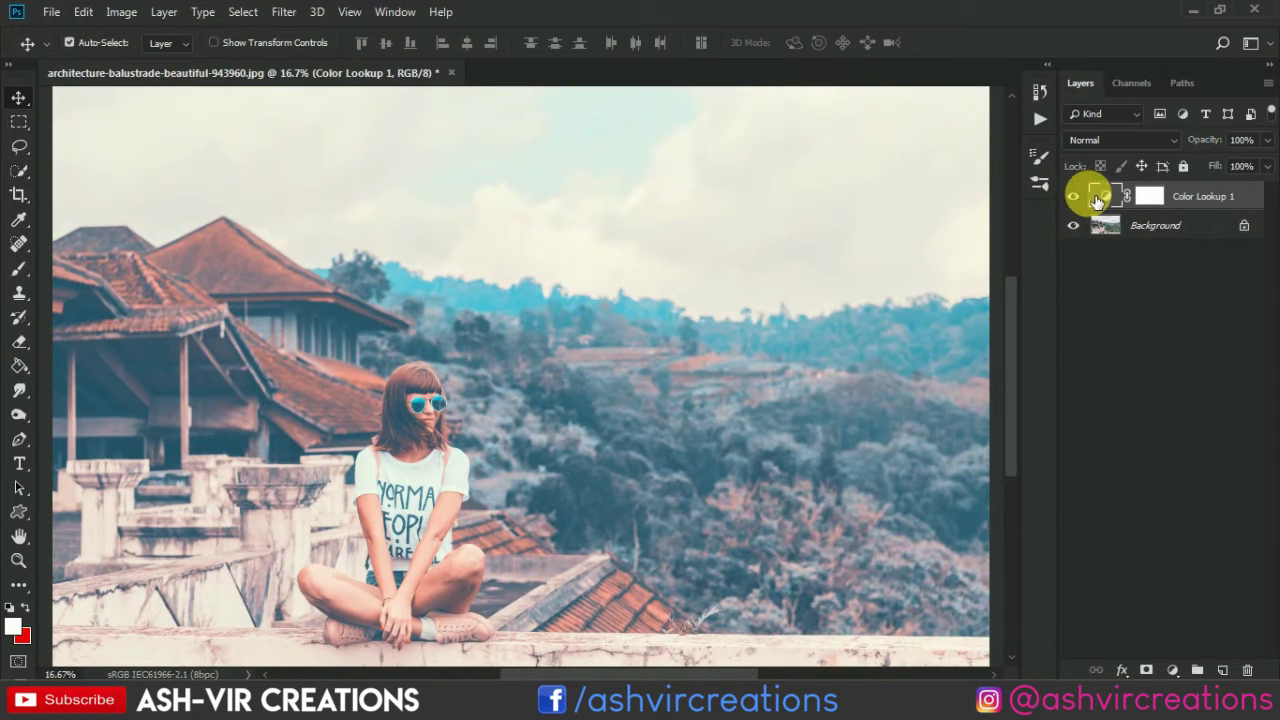
- Switch the Color Lookup to AVC-blue & crossproce.CUBE and toggle its visibility against the original
{"action": "double_click", "coordinate": [1106, 196]}
{"action": "left_click", "coordinate": [833, 191]}
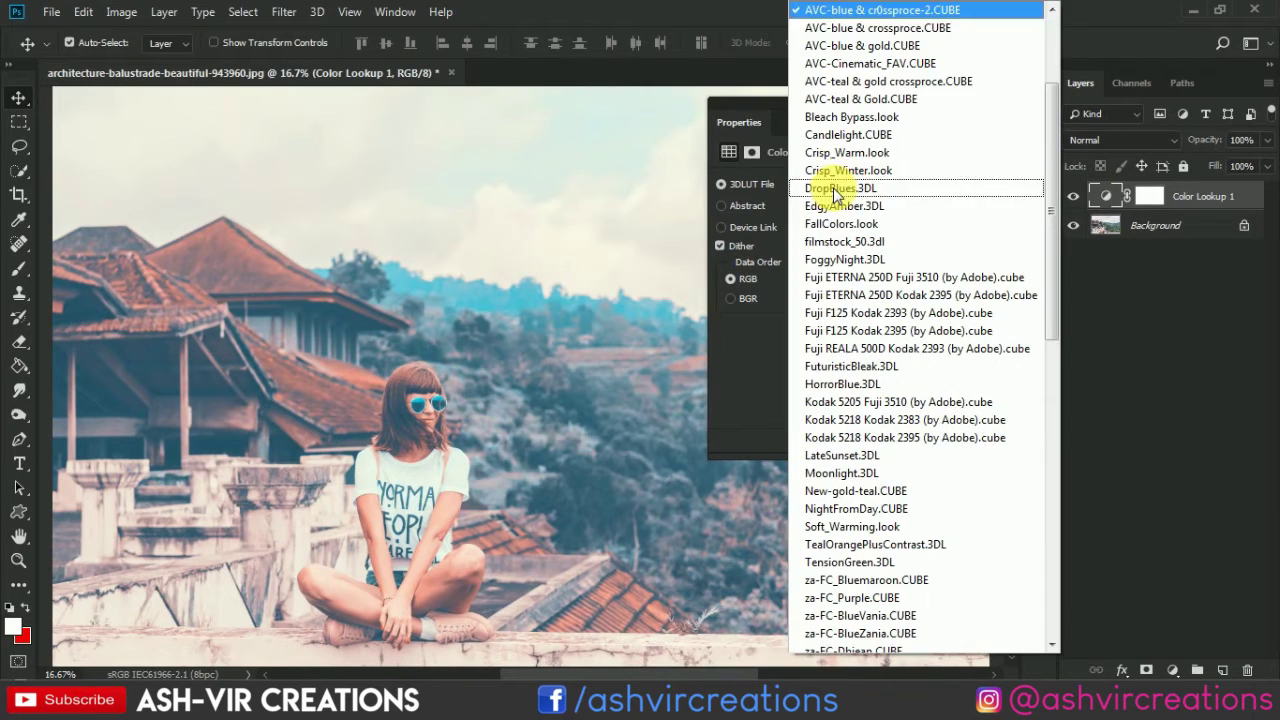
{"action": "left_click", "coordinate": [886, 26]}
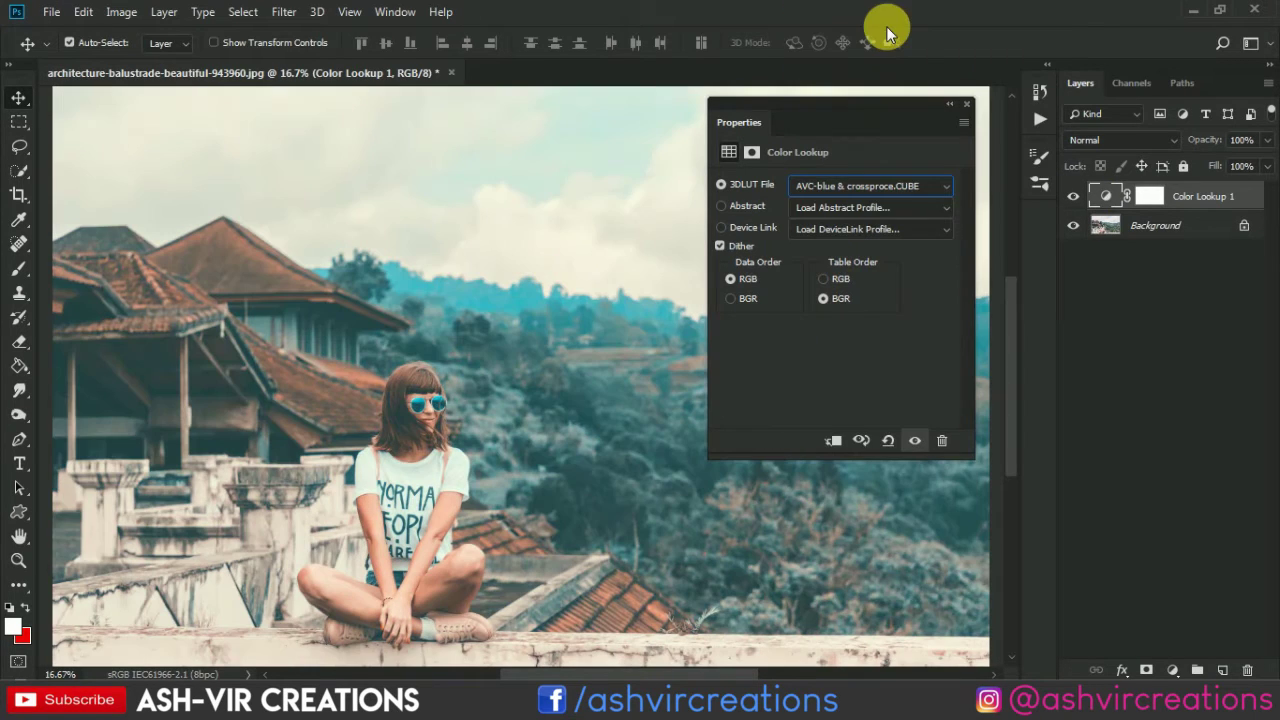
{"action": "left_click", "coordinate": [966, 104]}
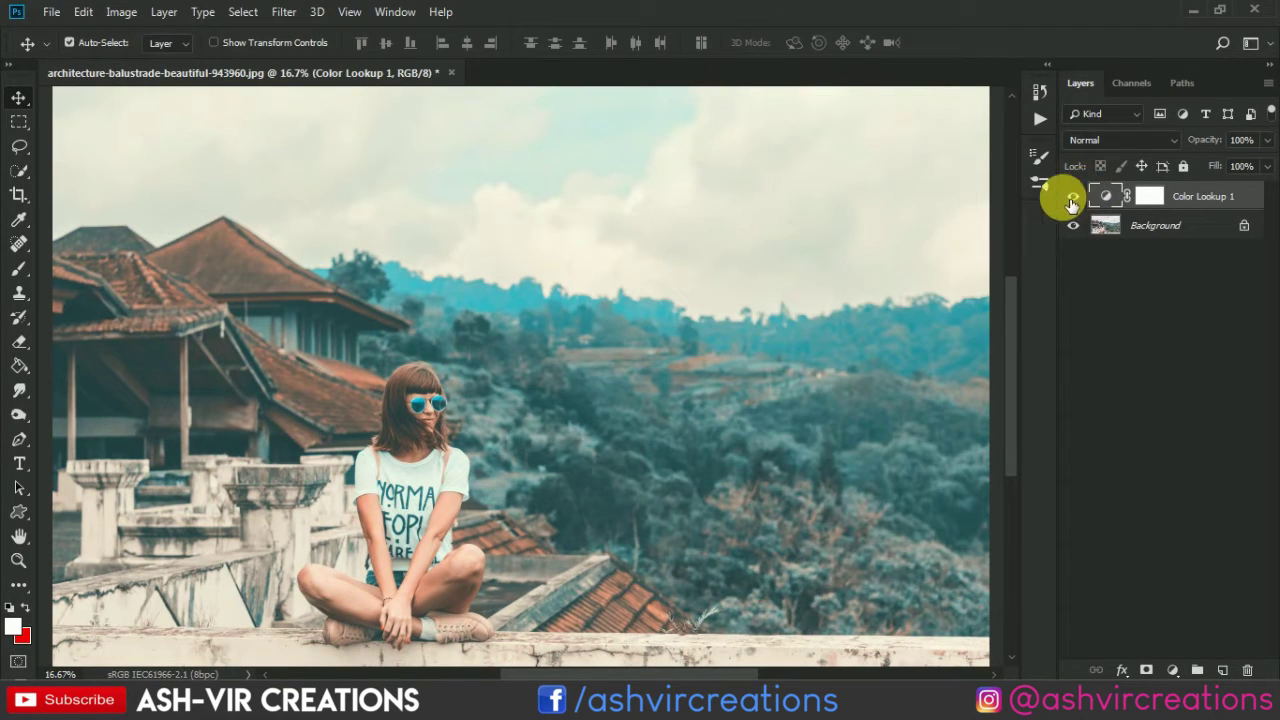
{"action": "left_click", "coordinate": [1073, 196]}
{"action": "left_click", "coordinate": [1073, 196]}
{"action": "left_click", "coordinate": [1073, 196]}
{"action": "left_click", "coordinate": [1073, 196]}
{"action": "left_click", "coordinate": [1073, 196]}
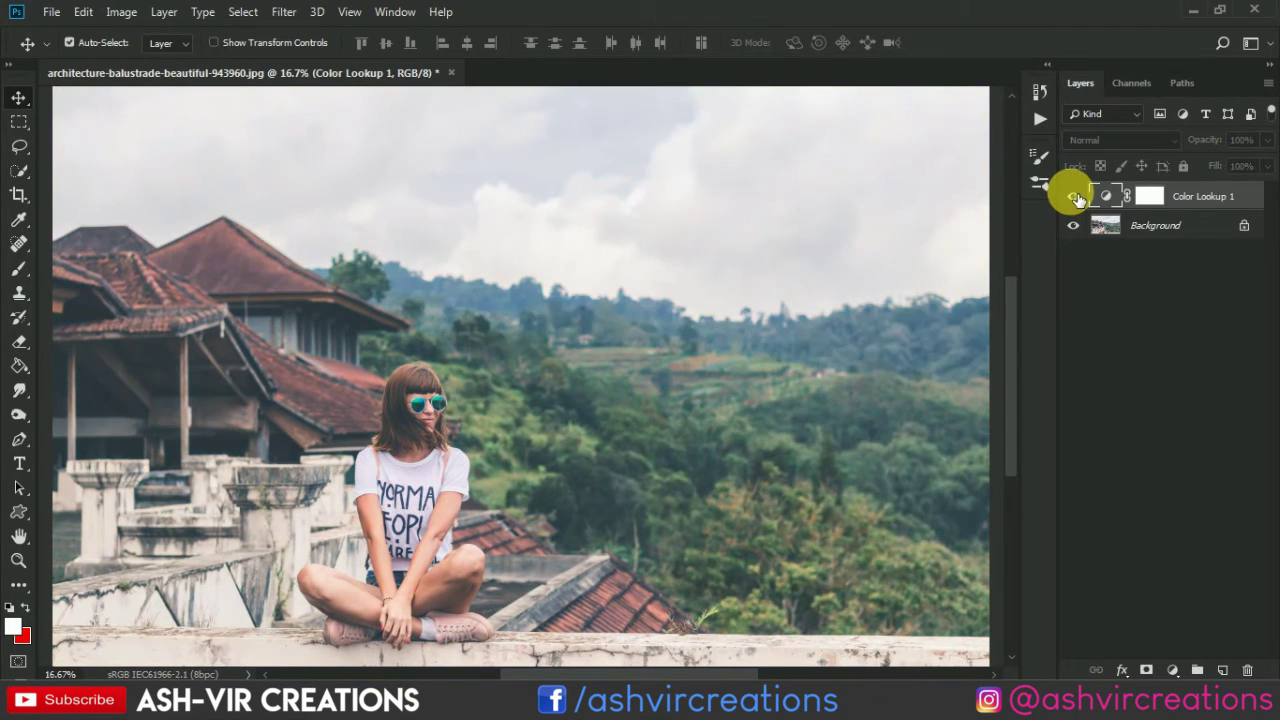
{"action": "left_click", "coordinate": [1073, 196]}
{"action": "double_click", "coordinate": [1108, 198]}
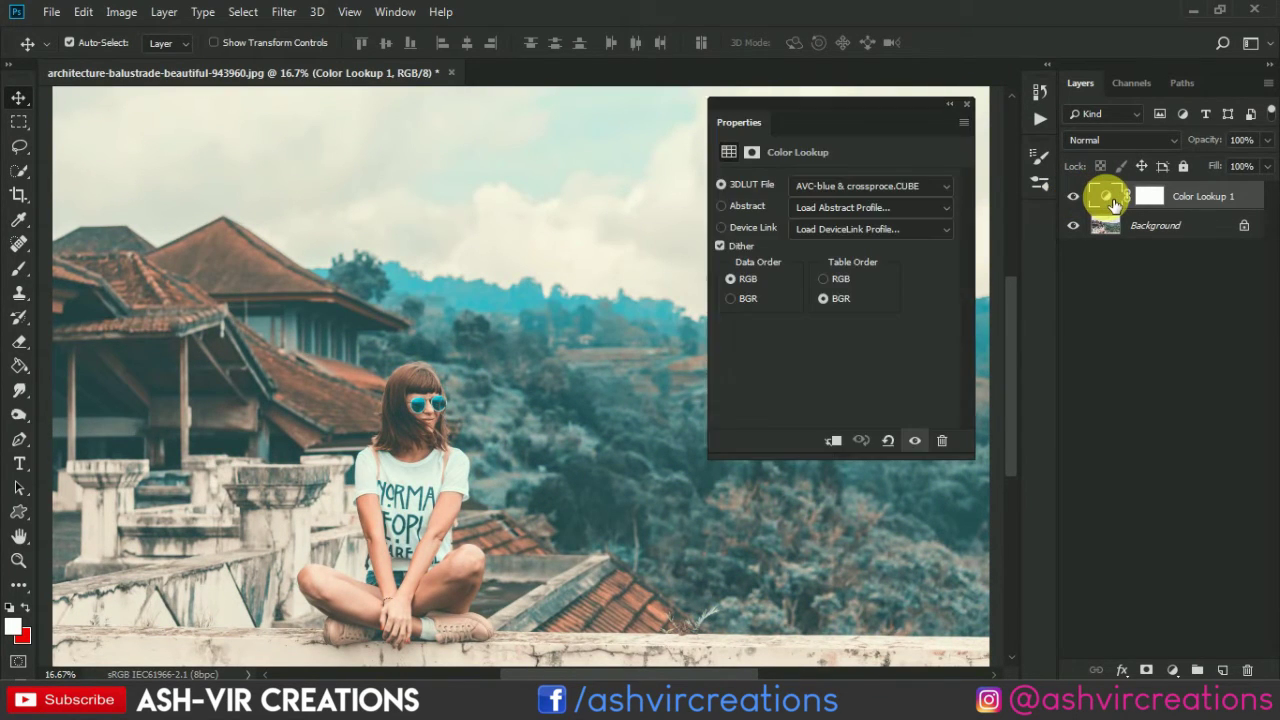
{"action": "left_click", "coordinate": [912, 185]}
- Apply the AVC-blue & gold.CUBE lookup and toggle it against the original twice
{"action": "left_click", "coordinate": [884, 29]}
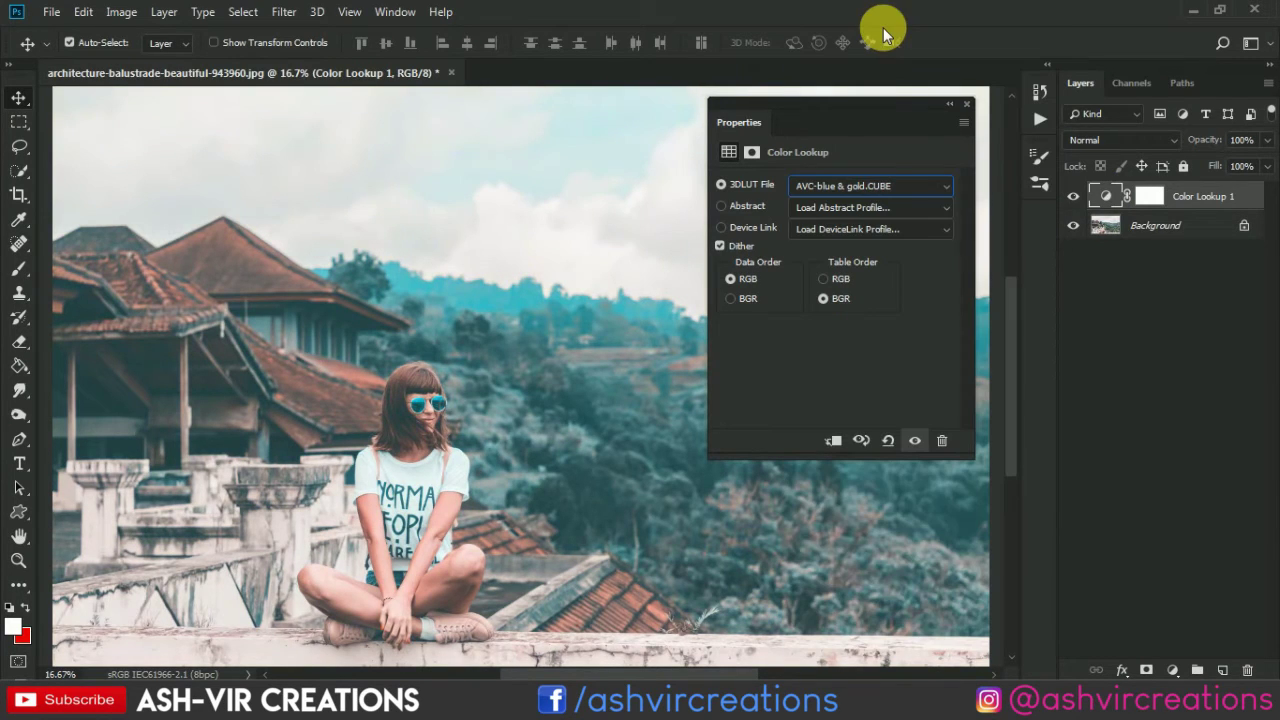
{"action": "left_click", "coordinate": [964, 106]}
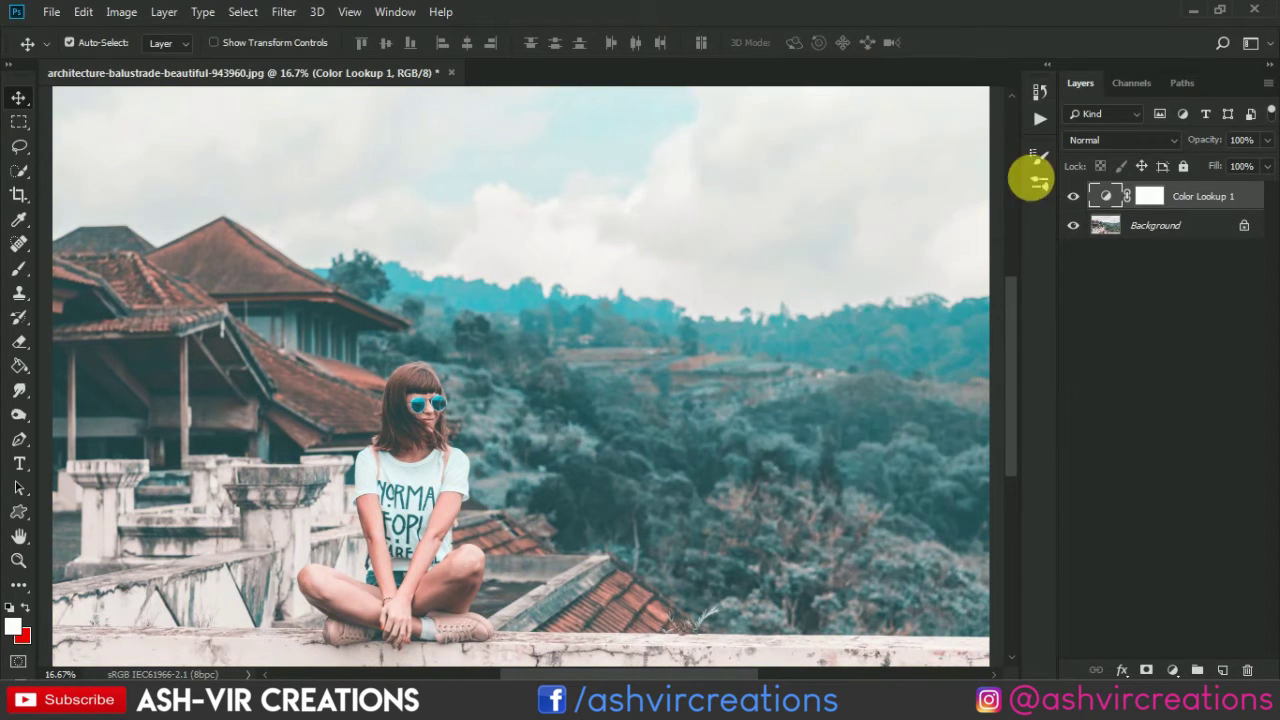
{"action": "left_click", "coordinate": [1073, 196]}
{"action": "left_click", "coordinate": [1073, 196]}
{"action": "left_click", "coordinate": [1073, 196]}
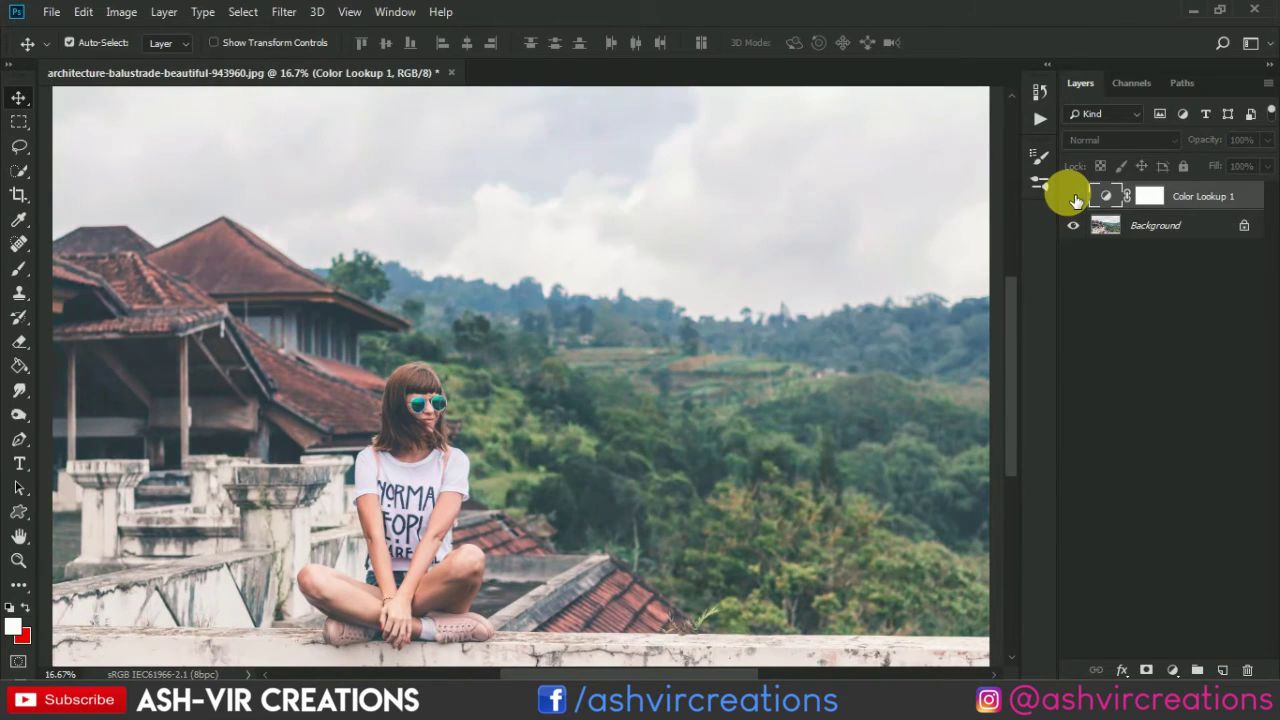
{"action": "left_click", "coordinate": [1073, 196]}
- Switch the lookup to AVC-Cinematic_FAV.CUBE and compare it repeatedly with the original
{"action": "double_click", "coordinate": [1103, 196]}
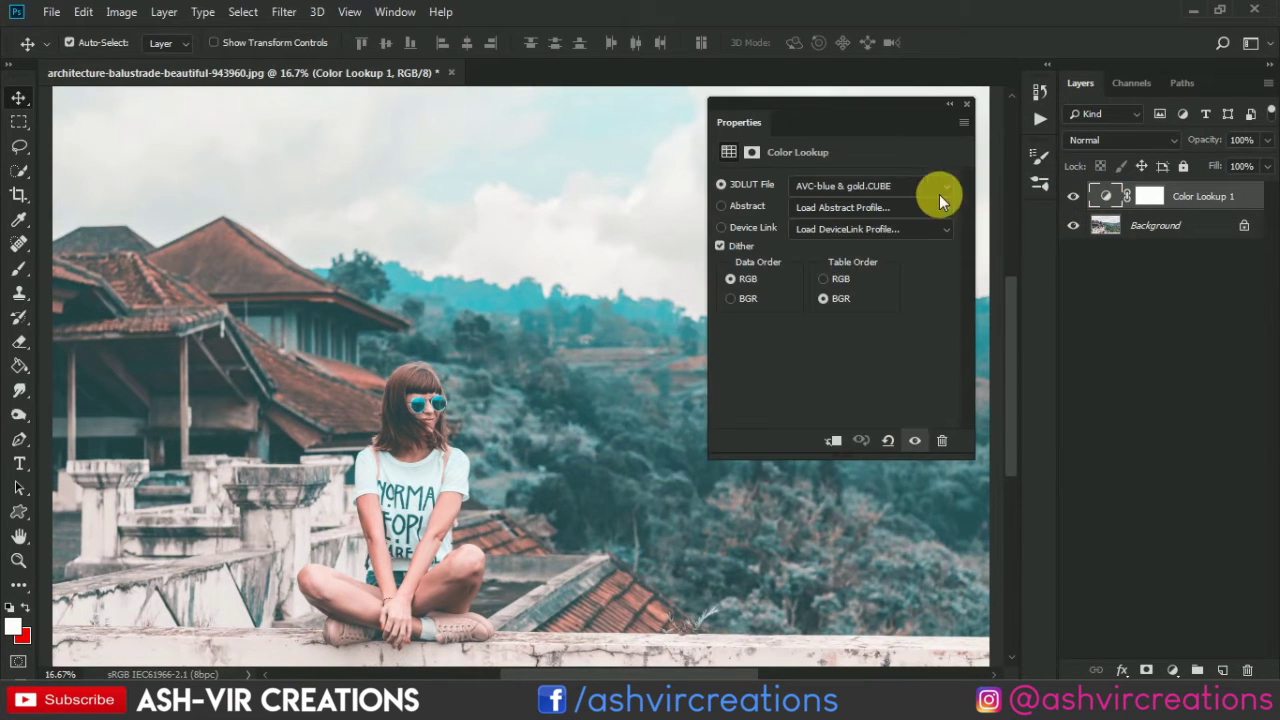
{"action": "left_click", "coordinate": [940, 194]}
{"action": "left_click", "coordinate": [912, 30]}
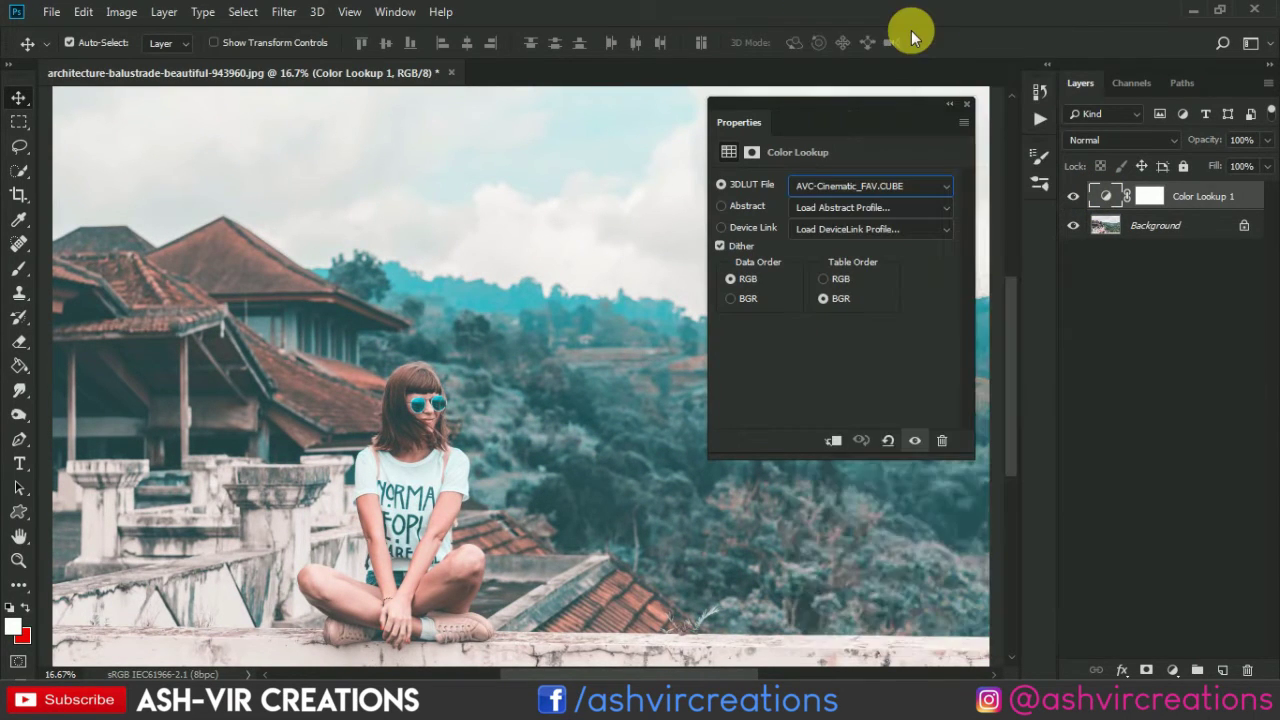
{"action": "left_click", "coordinate": [966, 104]}
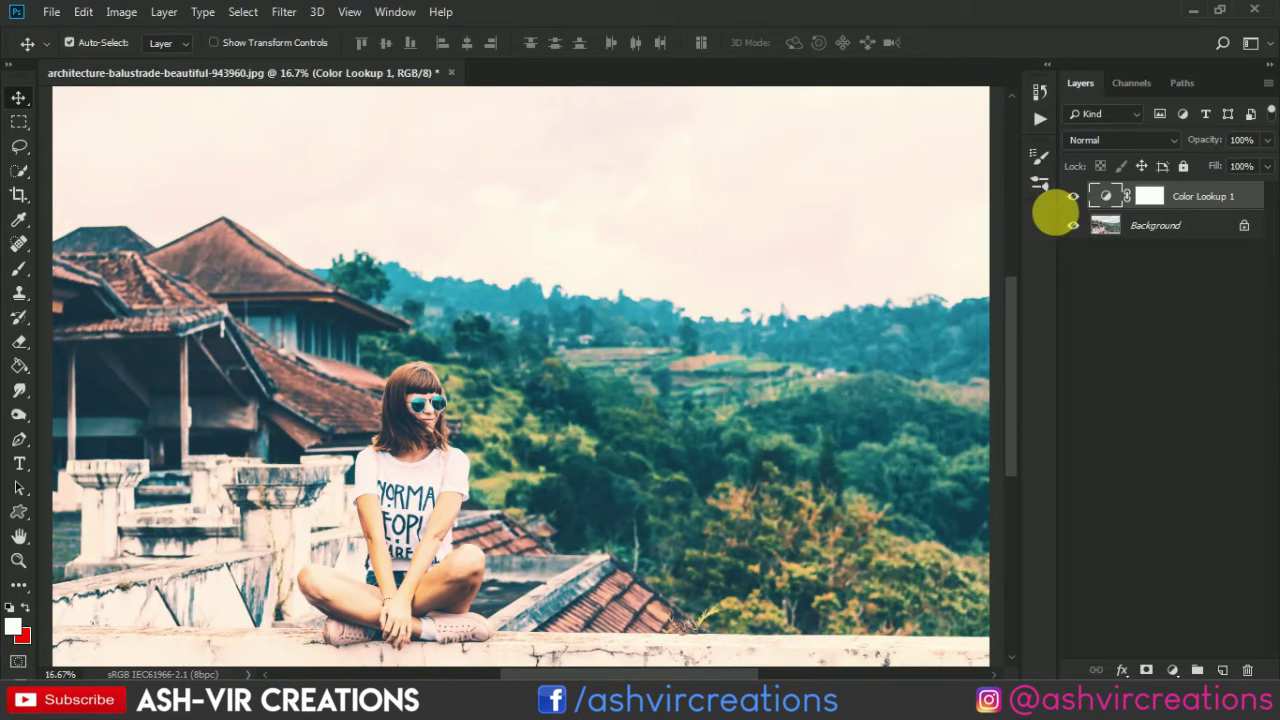
{"action": "left_click", "coordinate": [1073, 197]}
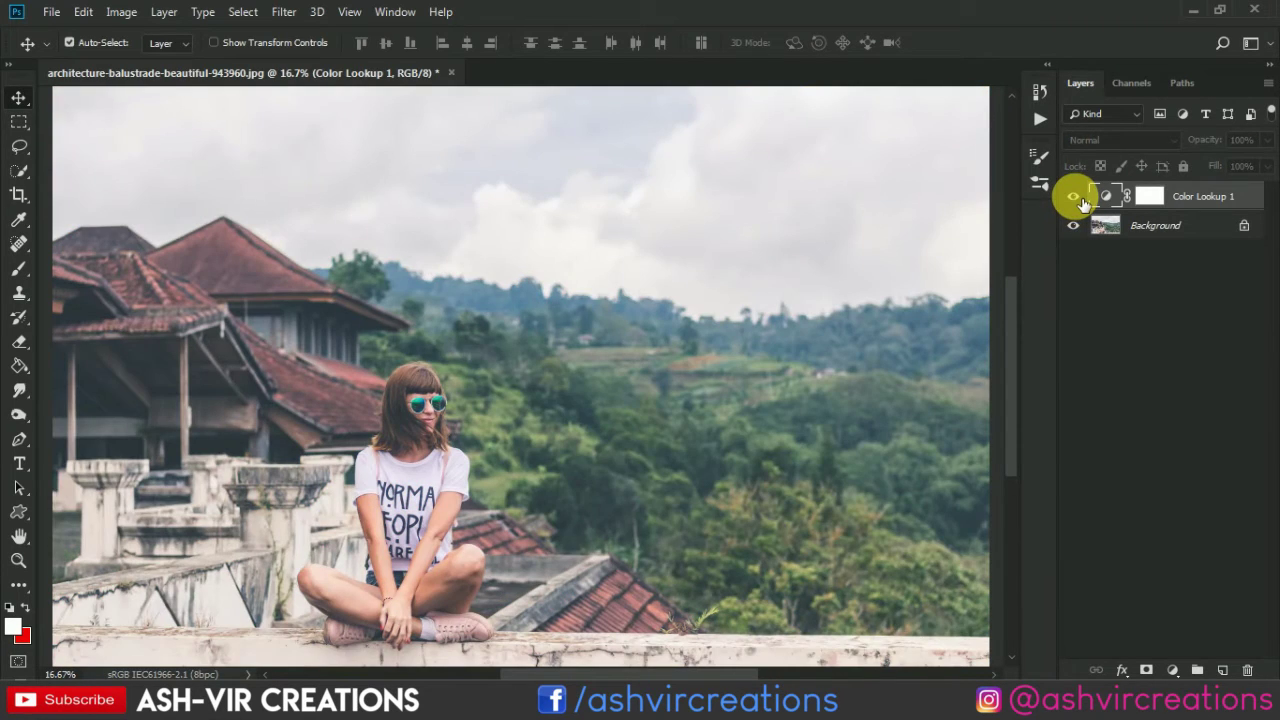
{"action": "left_click", "coordinate": [1075, 197]}
{"action": "left_click", "coordinate": [1075, 198]}
{"action": "left_click", "coordinate": [1075, 198]}
{"action": "left_click", "coordinate": [1075, 198]}
{"action": "left_click", "coordinate": [1075, 198]}
{"action": "left_click", "coordinate": [1075, 198]}
{"action": "left_click", "coordinate": [1075, 198]}
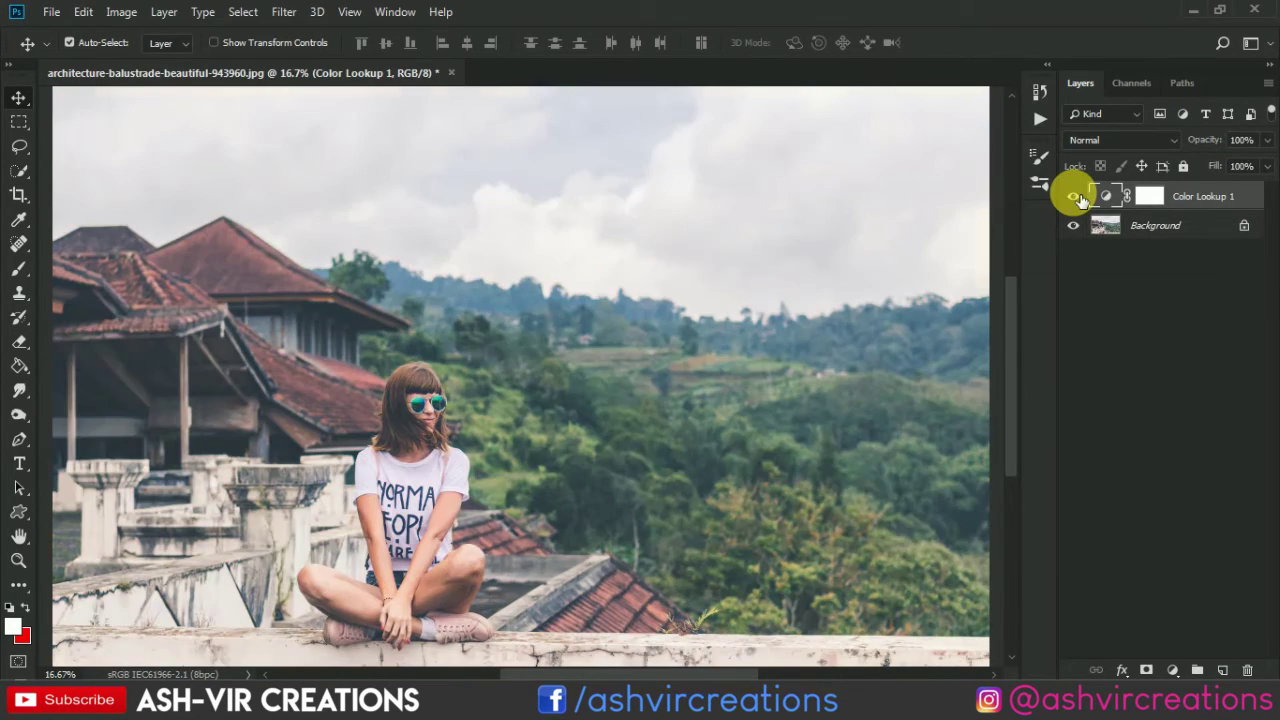
{"action": "left_click", "coordinate": [1075, 198]}
{"action": "left_click", "coordinate": [1075, 198]}
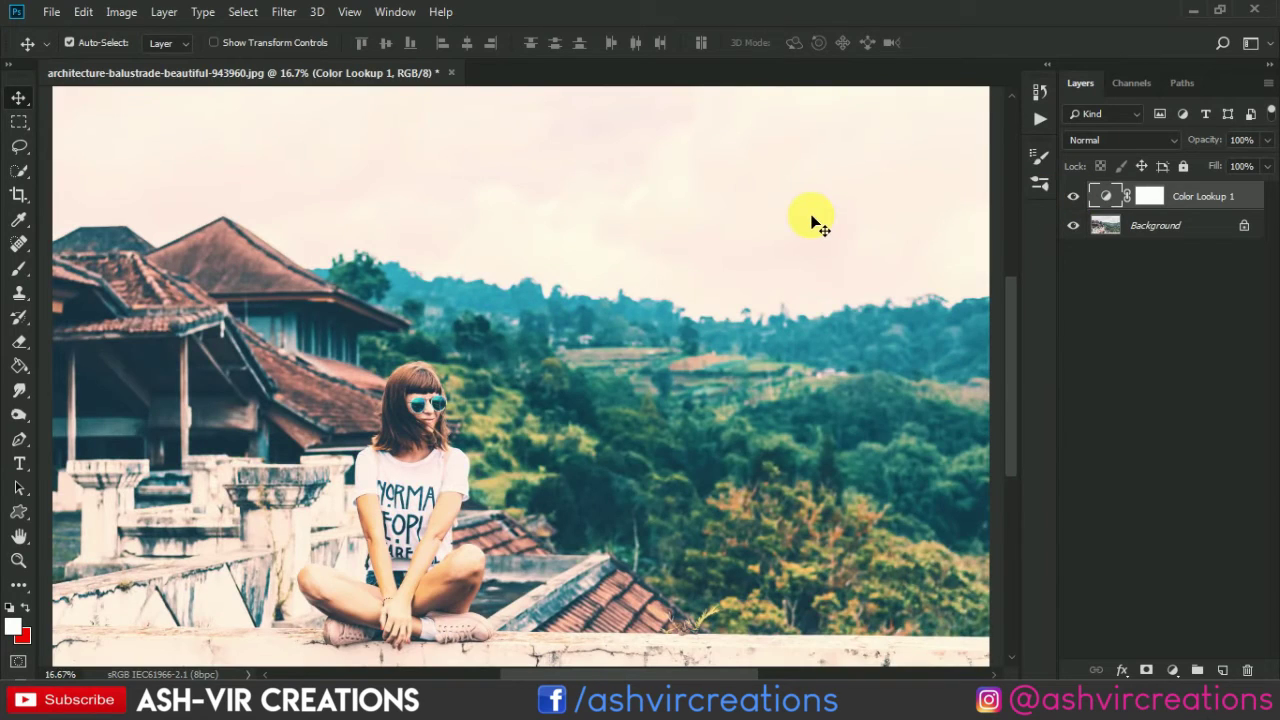
- Choose AVC-teal & gold crossproce.CUBE as the Color Lookup's 3DLUT file
{"action": "scroll", "coordinate": [811, 220], "scroll_direction": "down", "scroll_amount": 1}
{"action": "scroll", "coordinate": [811, 220], "scroll_direction": "down", "scroll_amount": 1}
{"action": "scroll", "coordinate": [811, 220], "scroll_direction": "down", "scroll_amount": 1}
{"action": "scroll", "coordinate": [811, 220], "scroll_direction": "up", "scroll_amount": 1}
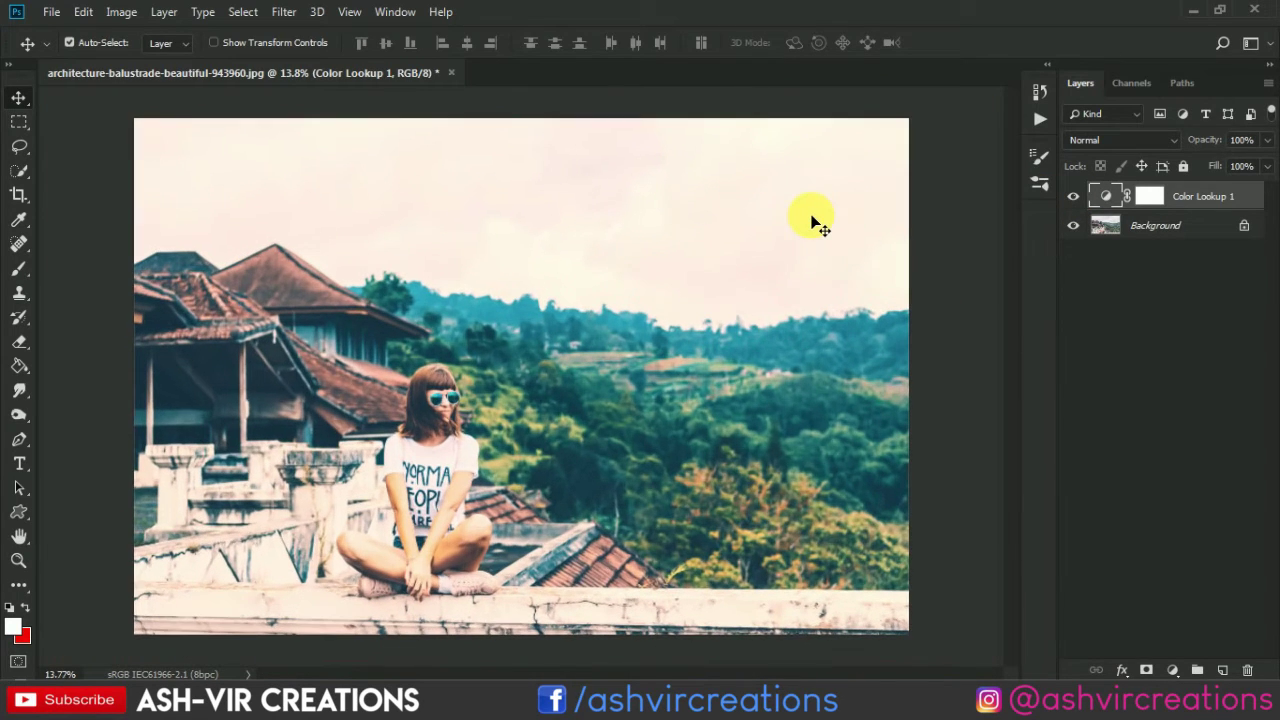
{"action": "double_click", "coordinate": [1100, 196]}
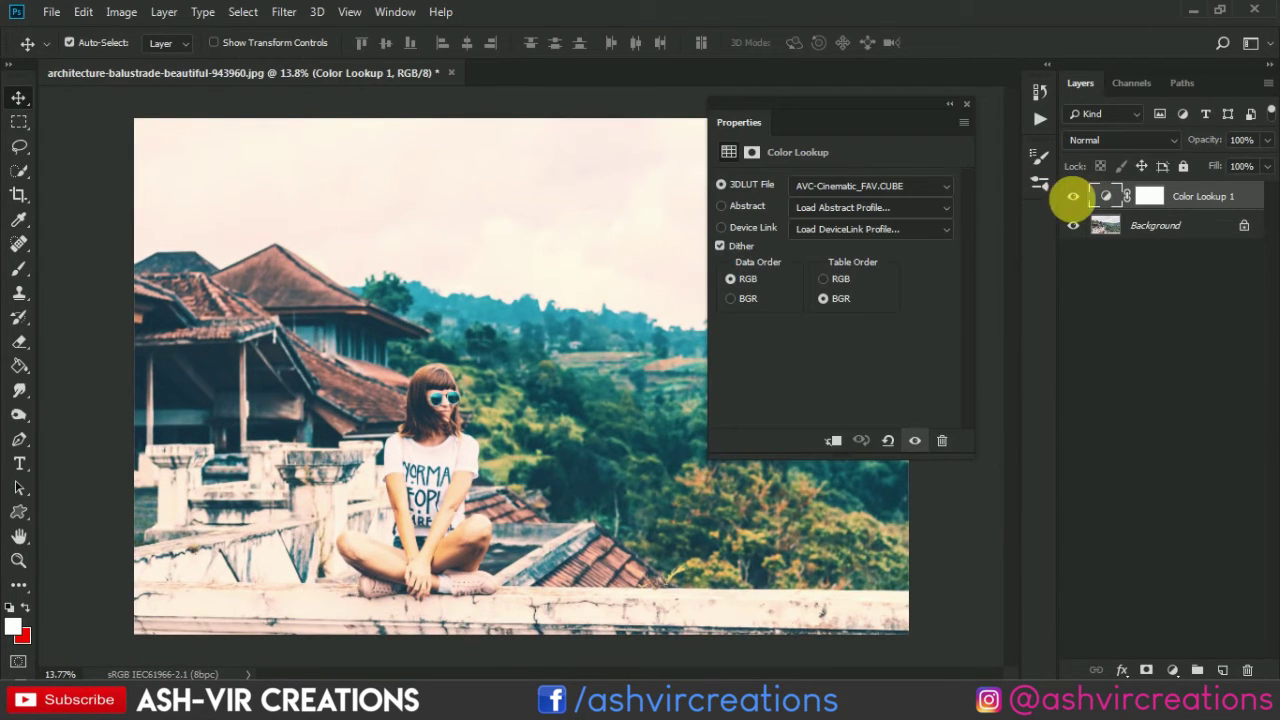
{"action": "left_click", "coordinate": [932, 184]}
{"action": "scroll", "coordinate": [929, 180], "scroll_direction": "up", "scroll_amount": 1}
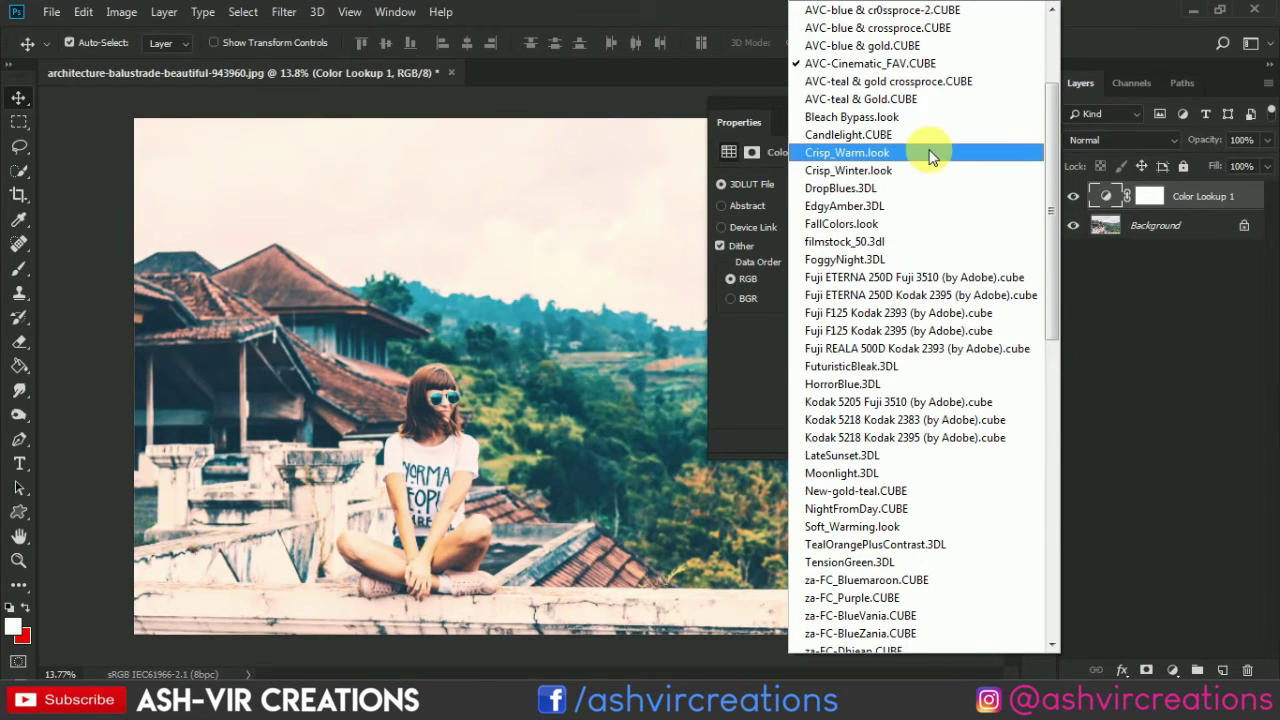
{"action": "left_click", "coordinate": [924, 80]}
- Close Properties and compare the crossprocess teal grade with the original photo
{"action": "left_click", "coordinate": [966, 104]}
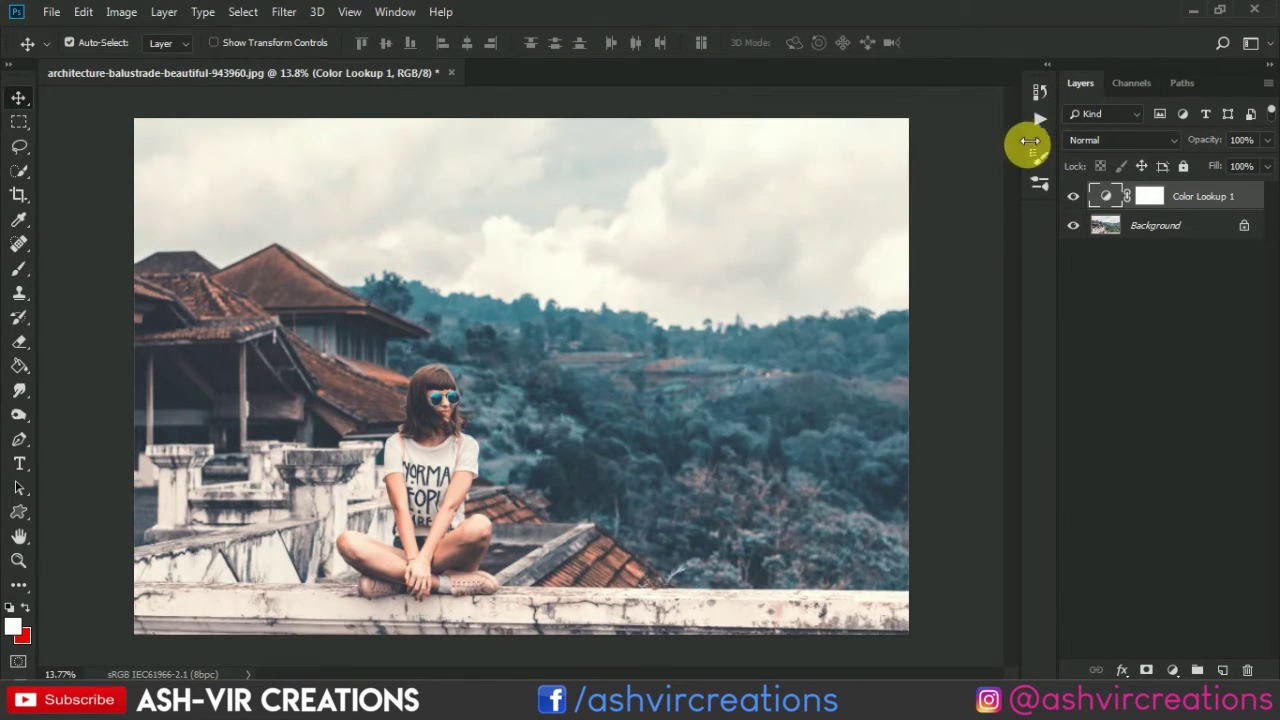
{"action": "left_click", "coordinate": [1074, 196]}
{"action": "left_click", "coordinate": [1074, 196]}
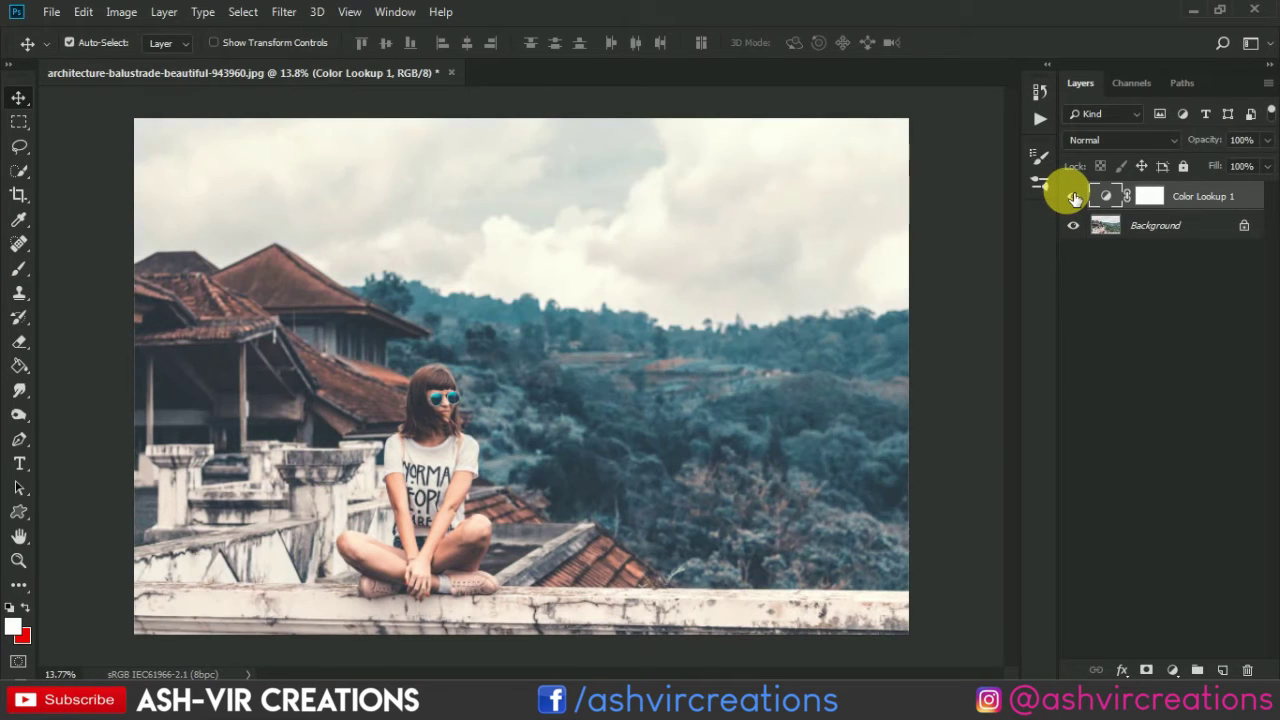
{"action": "left_click", "coordinate": [1074, 196]}
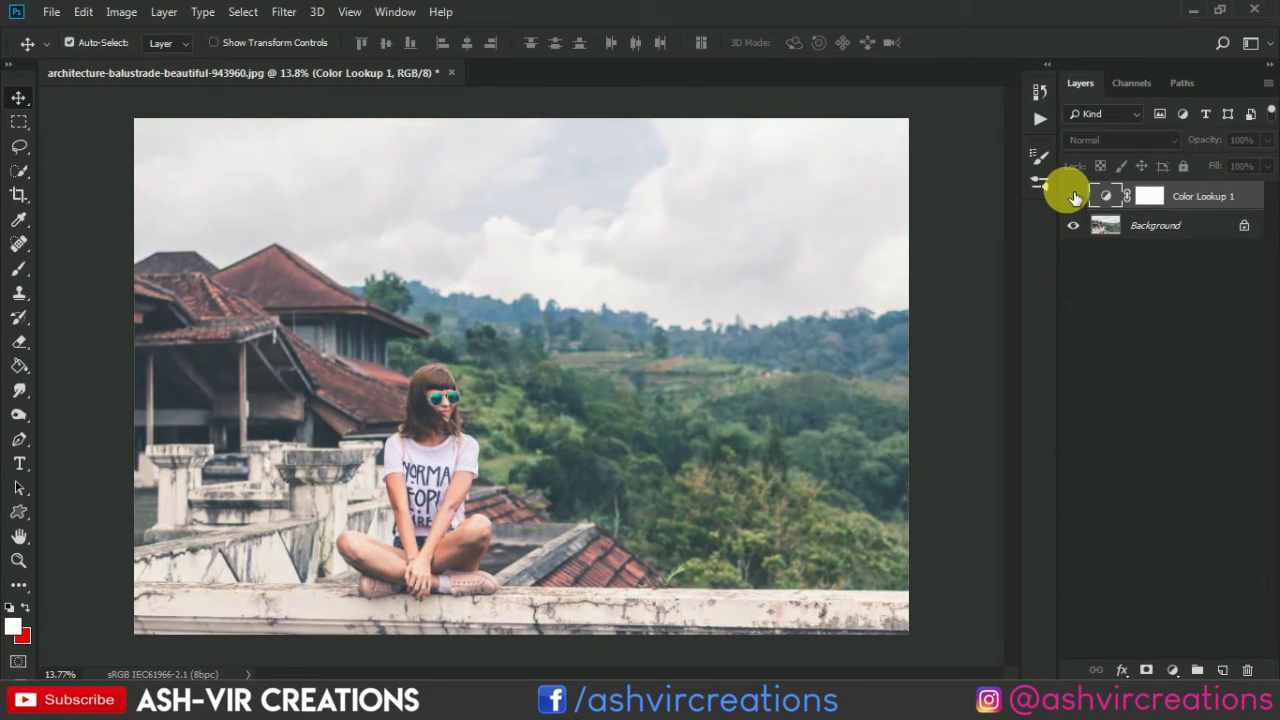
{"action": "left_click", "coordinate": [1074, 196]}
- Apply the AVC-teal & Gold.CUBE lookup and toggle it against the ungraded photo
{"action": "left_click", "coordinate": [1074, 196]}
{"action": "left_click", "coordinate": [1074, 196]}
{"action": "double_click", "coordinate": [1105, 196]}
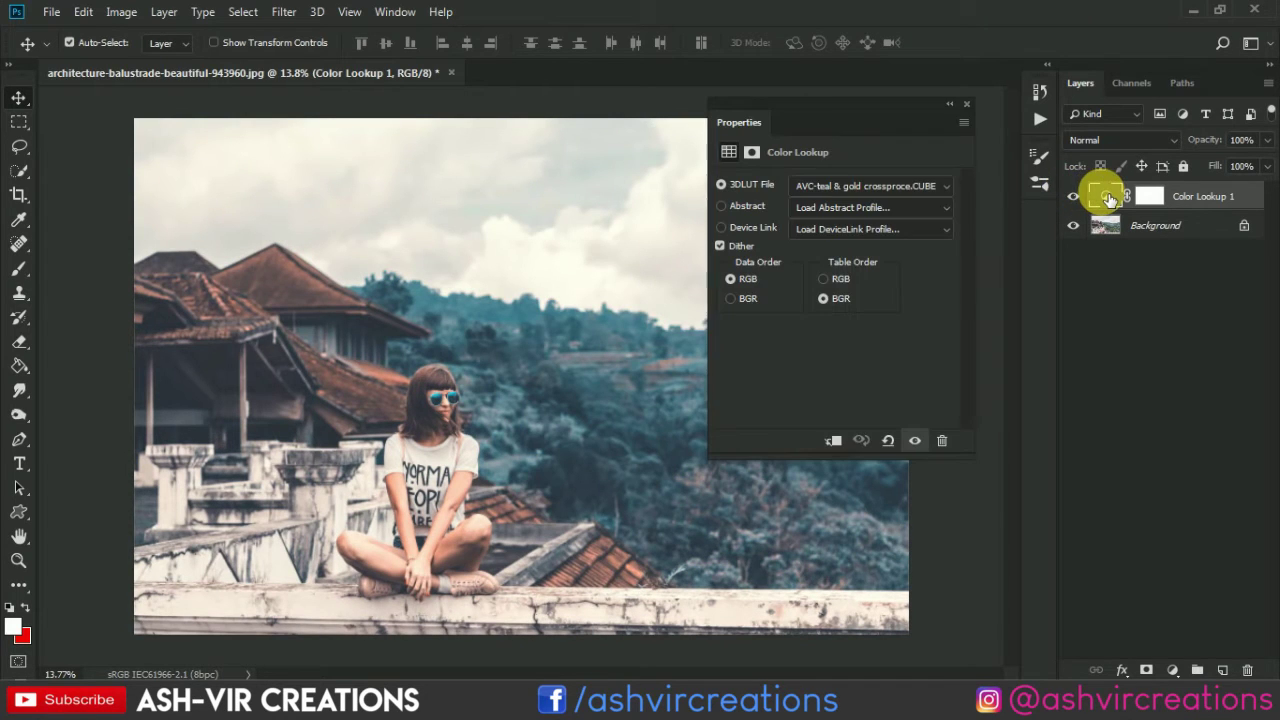
{"action": "left_click", "coordinate": [872, 186]}
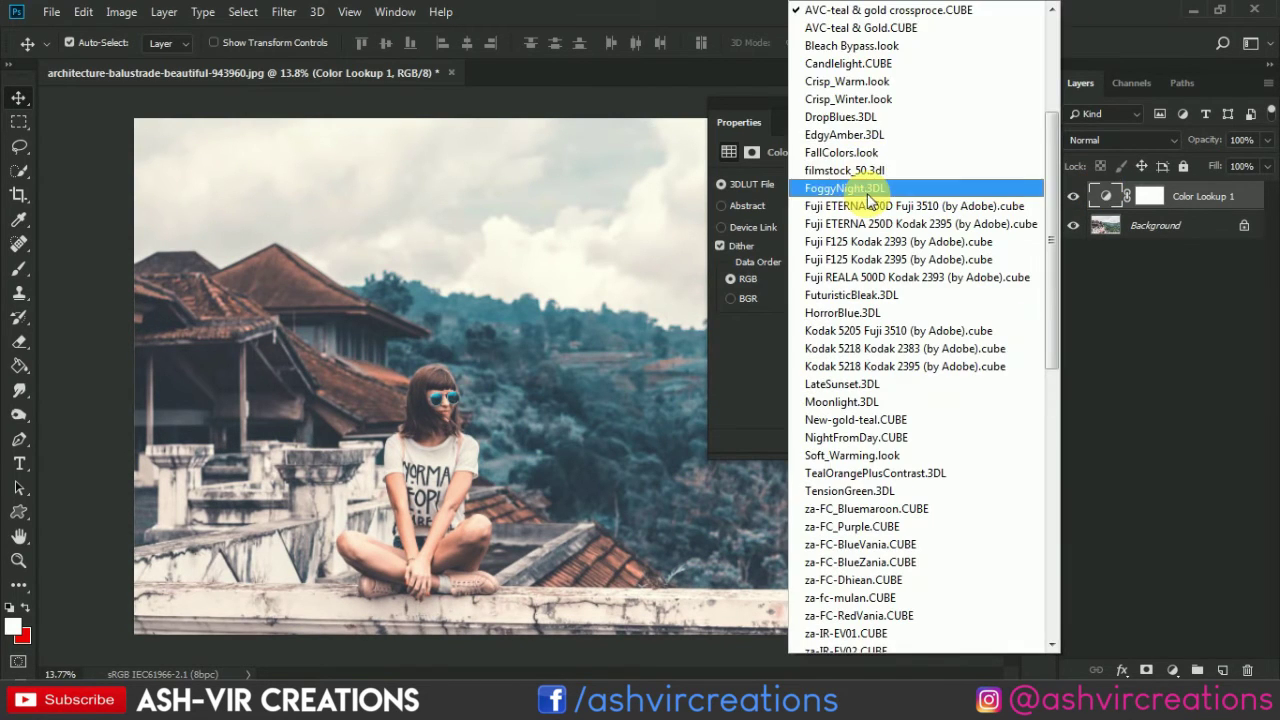
{"action": "left_click", "coordinate": [871, 28]}
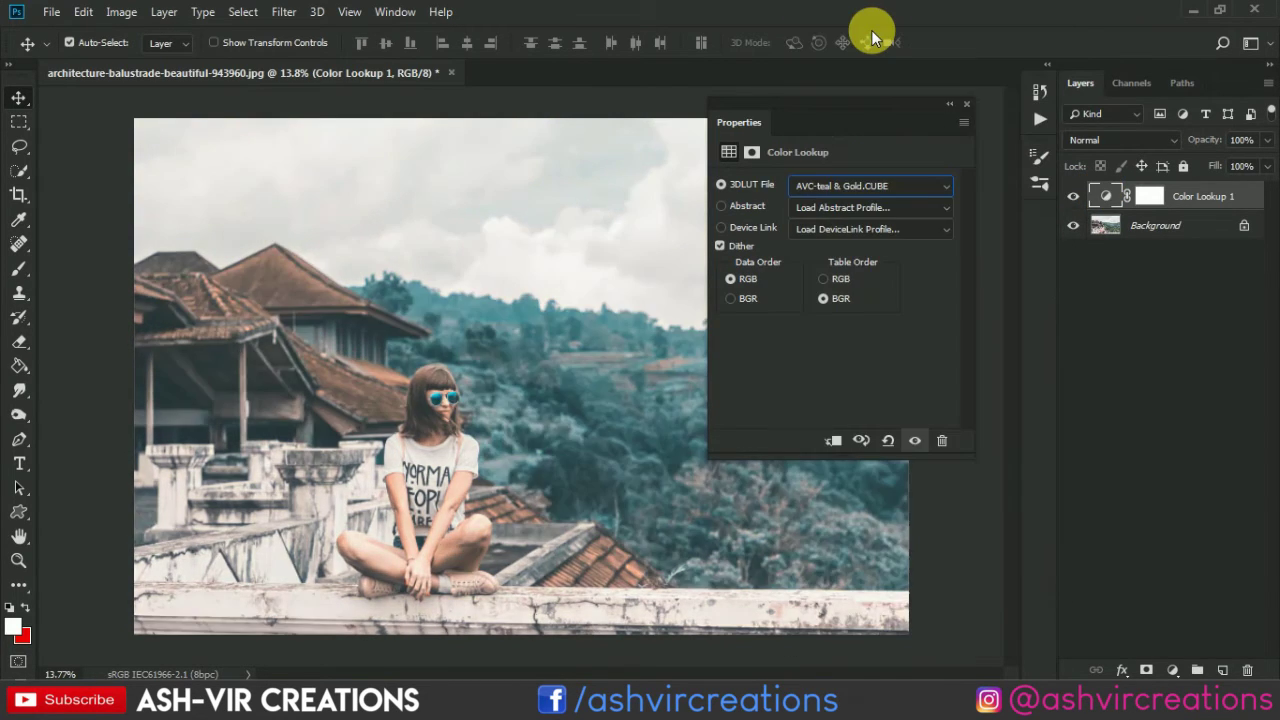
{"action": "left_click", "coordinate": [961, 106]}
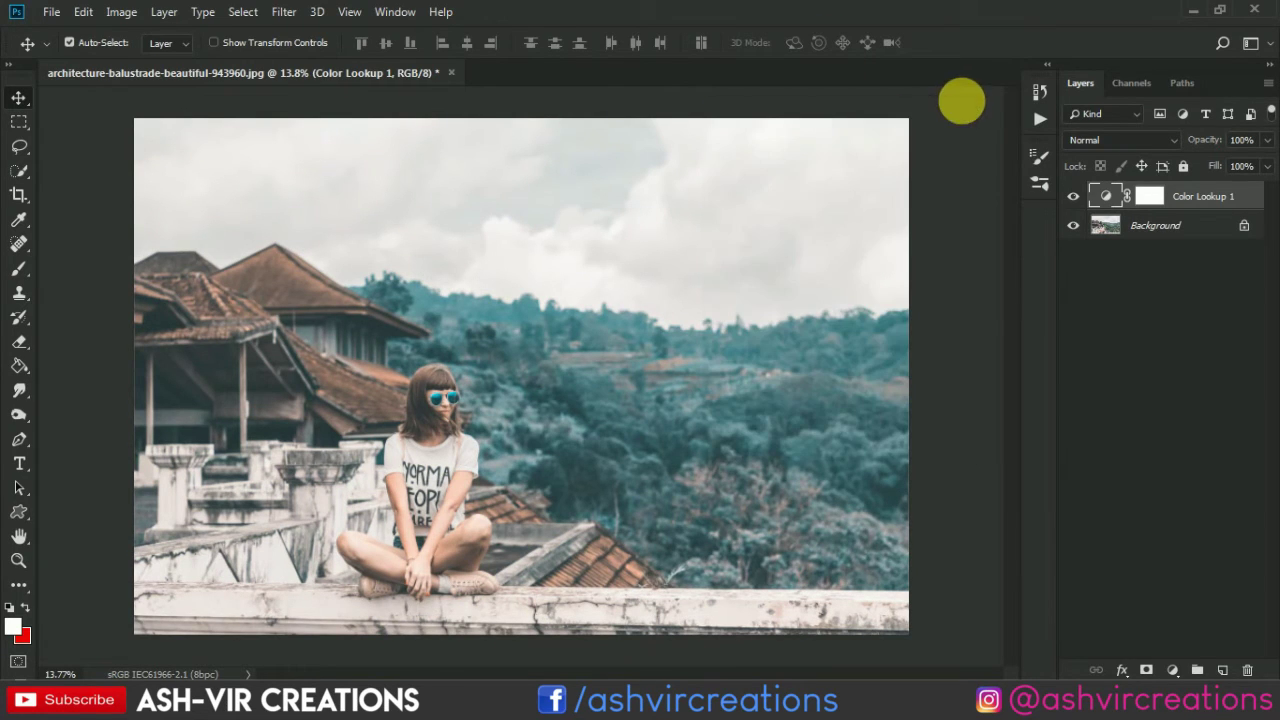
{"action": "left_click", "coordinate": [1074, 196]}
{"action": "left_click", "coordinate": [1076, 196]}
{"action": "left_click", "coordinate": [1076, 196]}
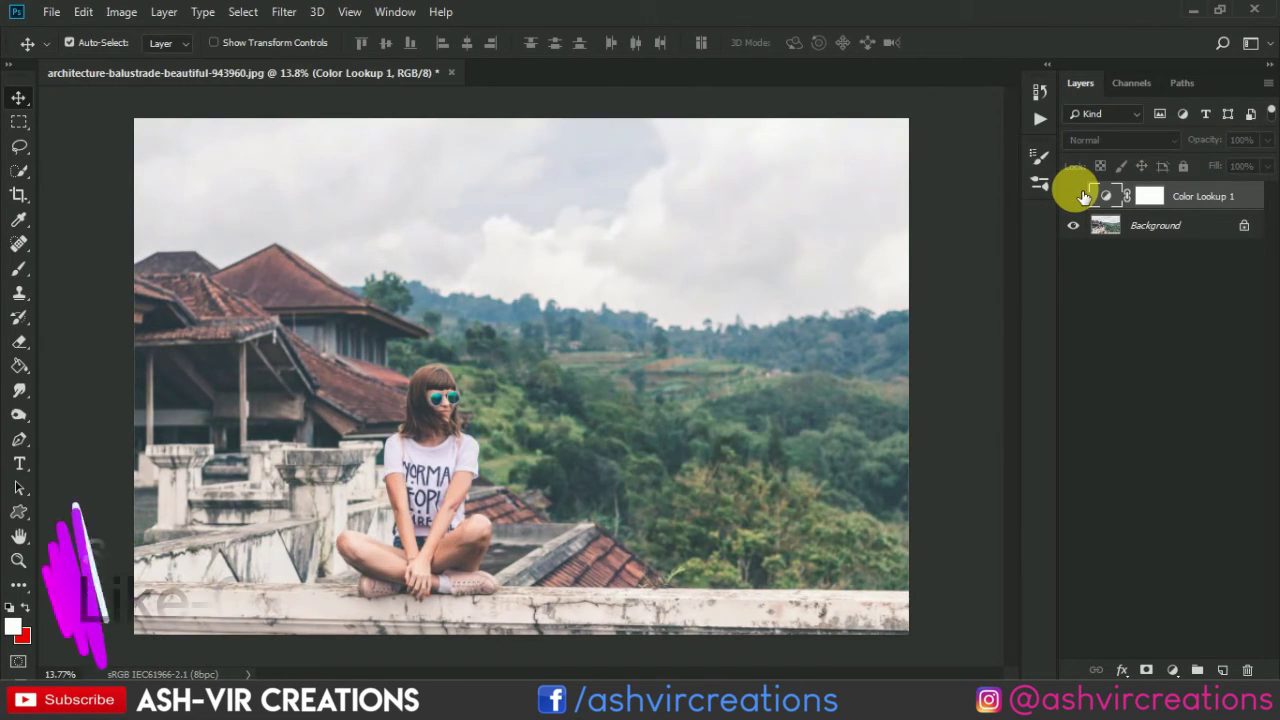
{"action": "left_click", "coordinate": [1076, 196]}
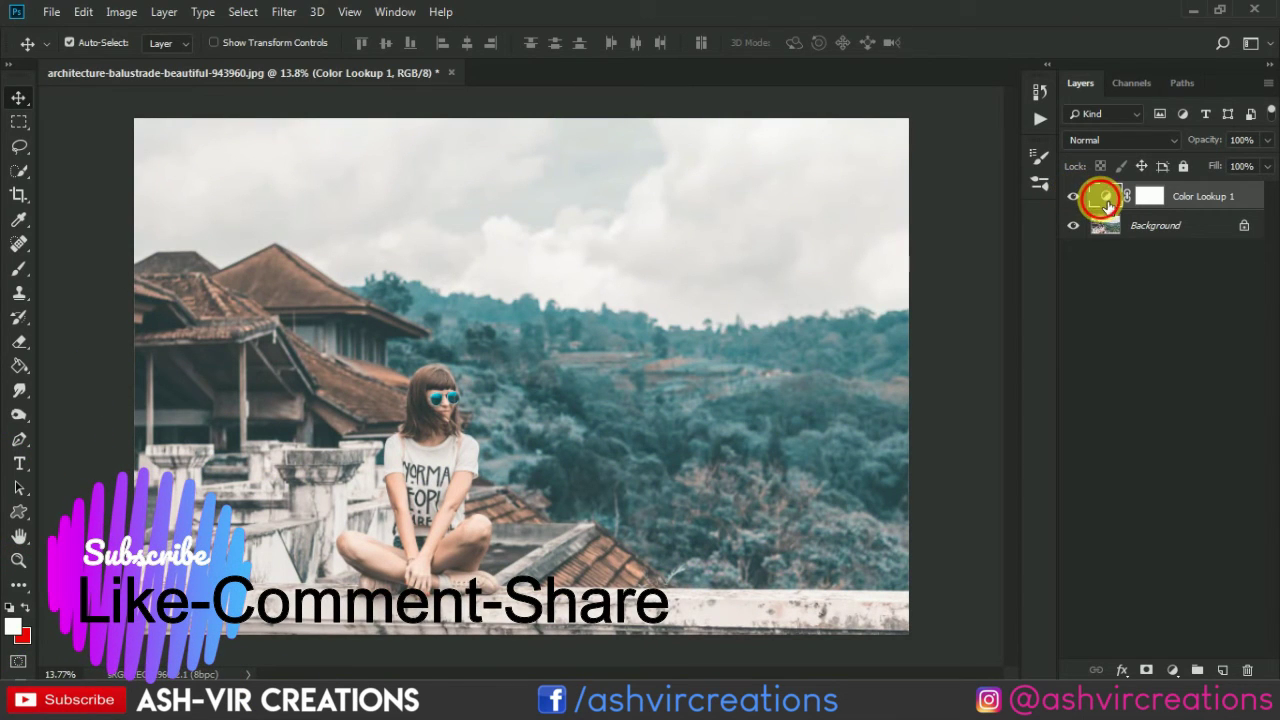
- Keep AVC-teal & Gold.CUBE as the 3DLUT file and compare before and after again
{"action": "double_click", "coordinate": [1106, 196]}
{"action": "left_click", "coordinate": [907, 187]}
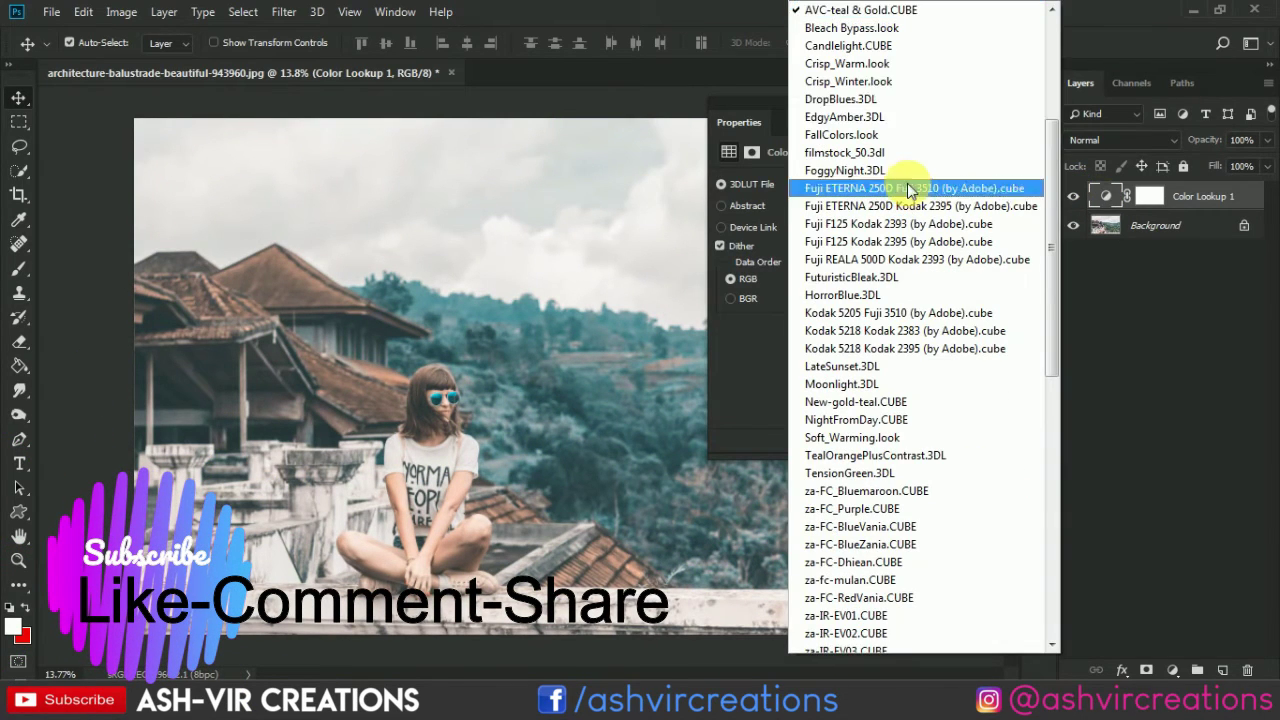
{"action": "left_click", "coordinate": [866, 12]}
{"action": "left_click", "coordinate": [975, 115]}
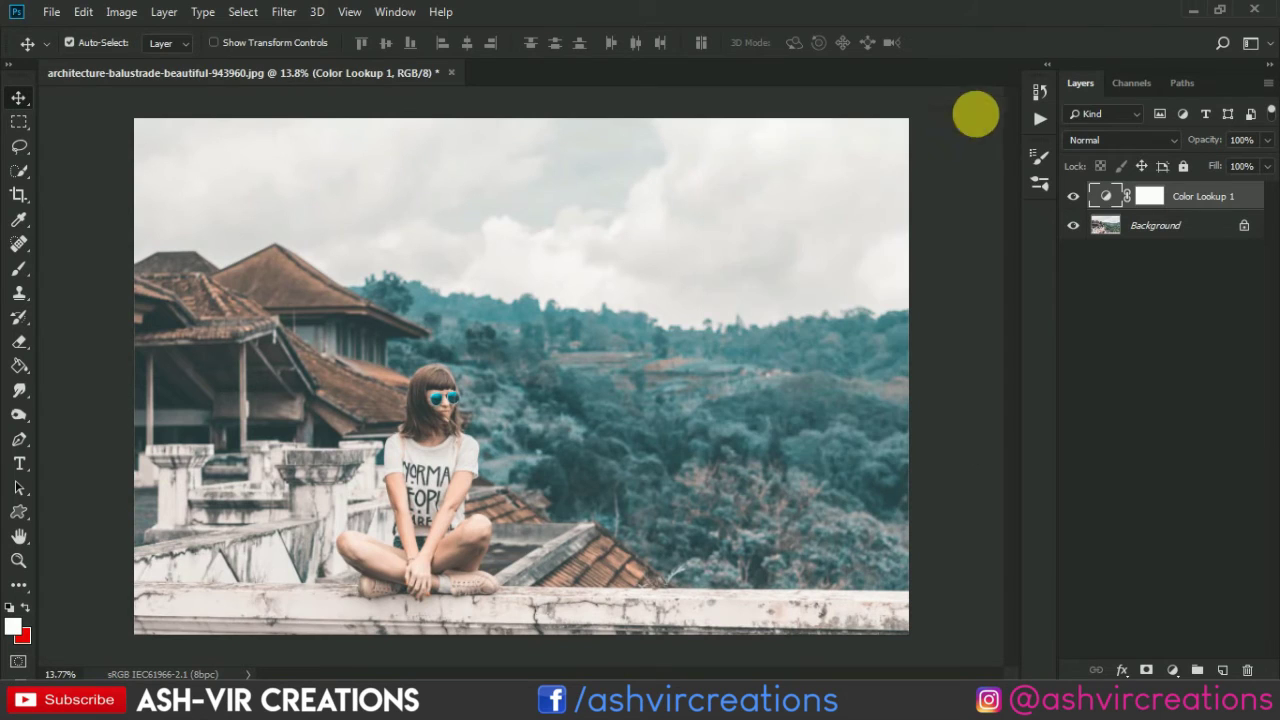
{"action": "left_click", "coordinate": [1073, 196]}
{"action": "left_click", "coordinate": [1073, 196]}
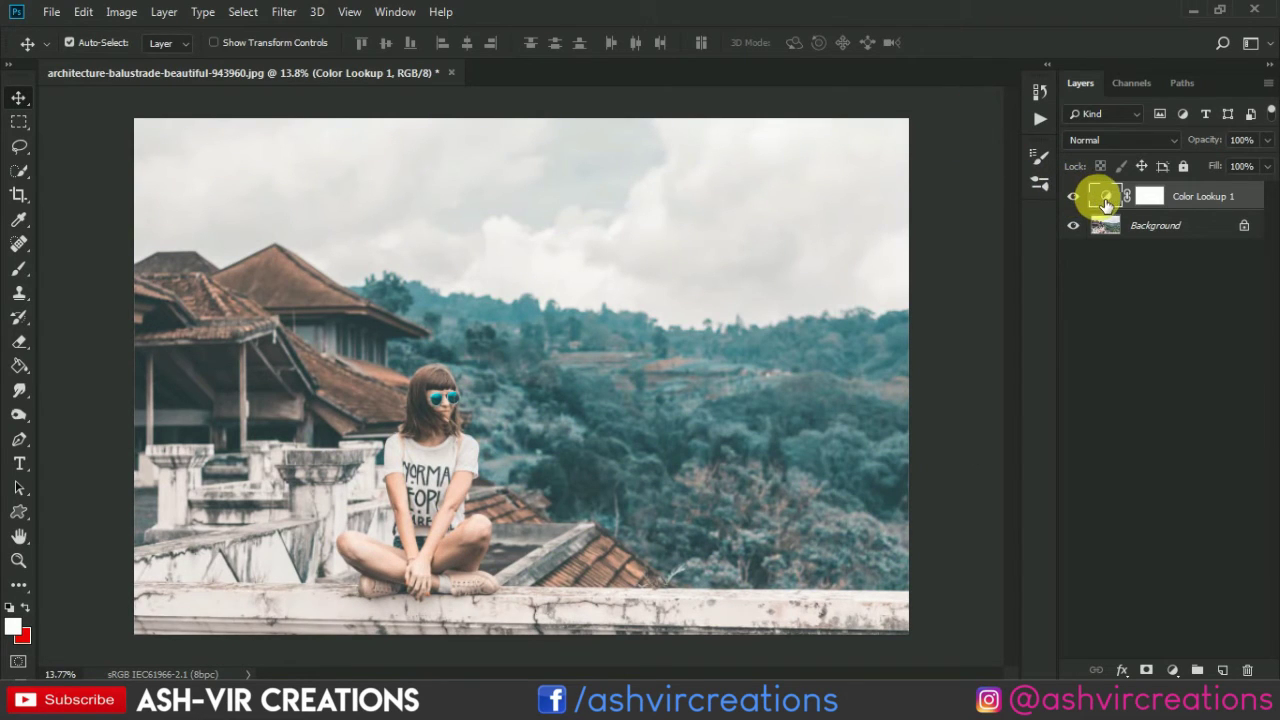
- Preview AVC-teal & gold crossproce.CUBE and the four LUTs listed above it
{"action": "double_click", "coordinate": [1106, 199]}
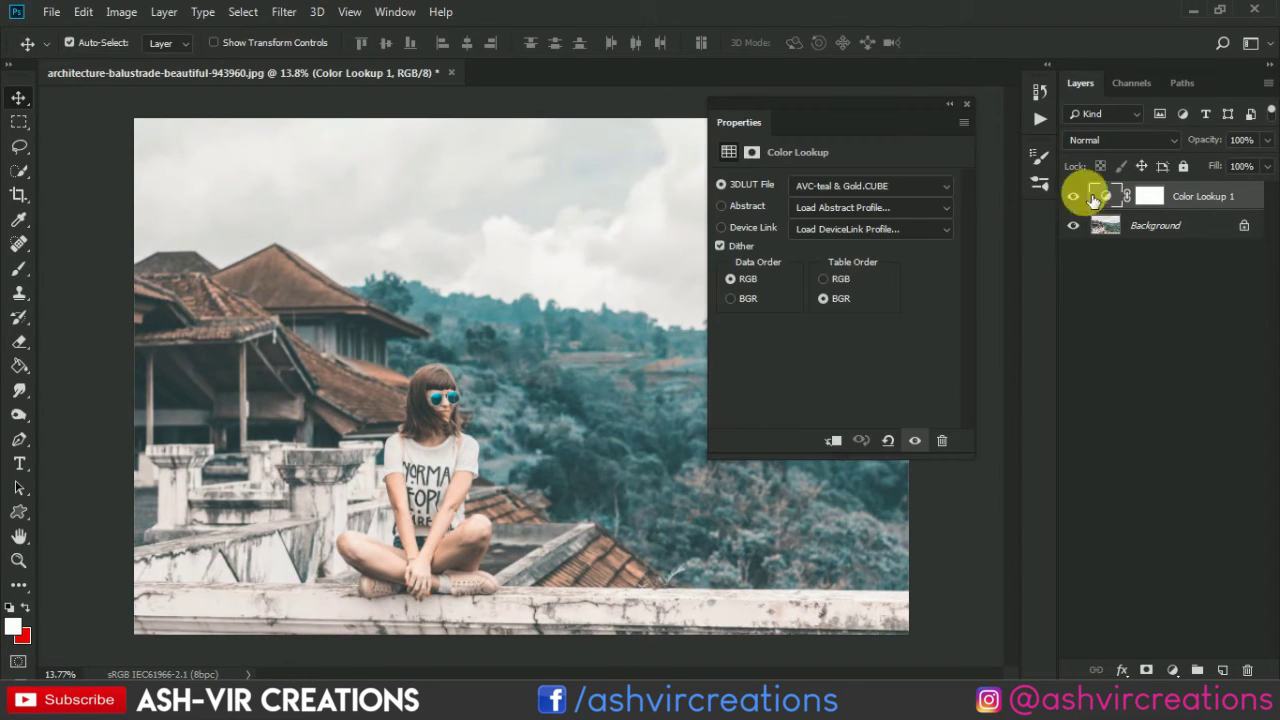
{"action": "left_click", "coordinate": [944, 186]}
{"action": "scroll", "coordinate": [925, 160], "scroll_direction": "up", "scroll_amount": 2}
{"action": "left_click", "coordinate": [885, 43]}
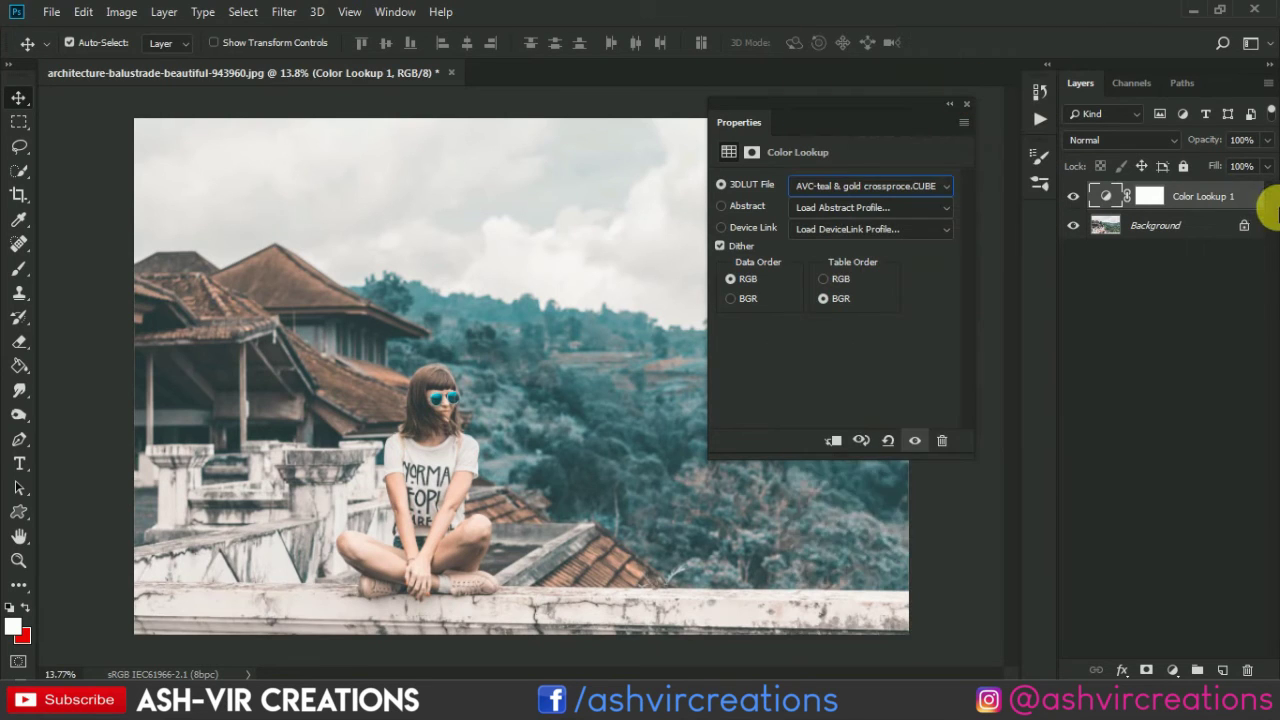
{"action": "key", "text": "Up"}
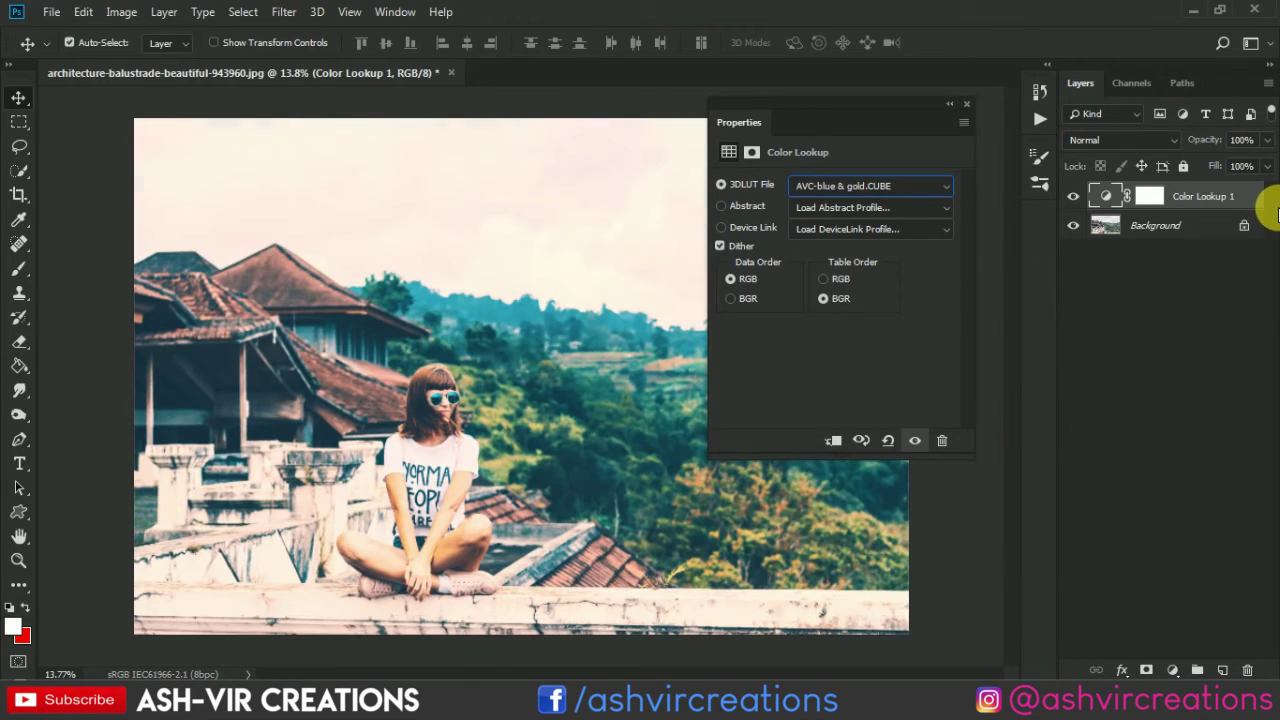
{"action": "key", "text": "Up"}
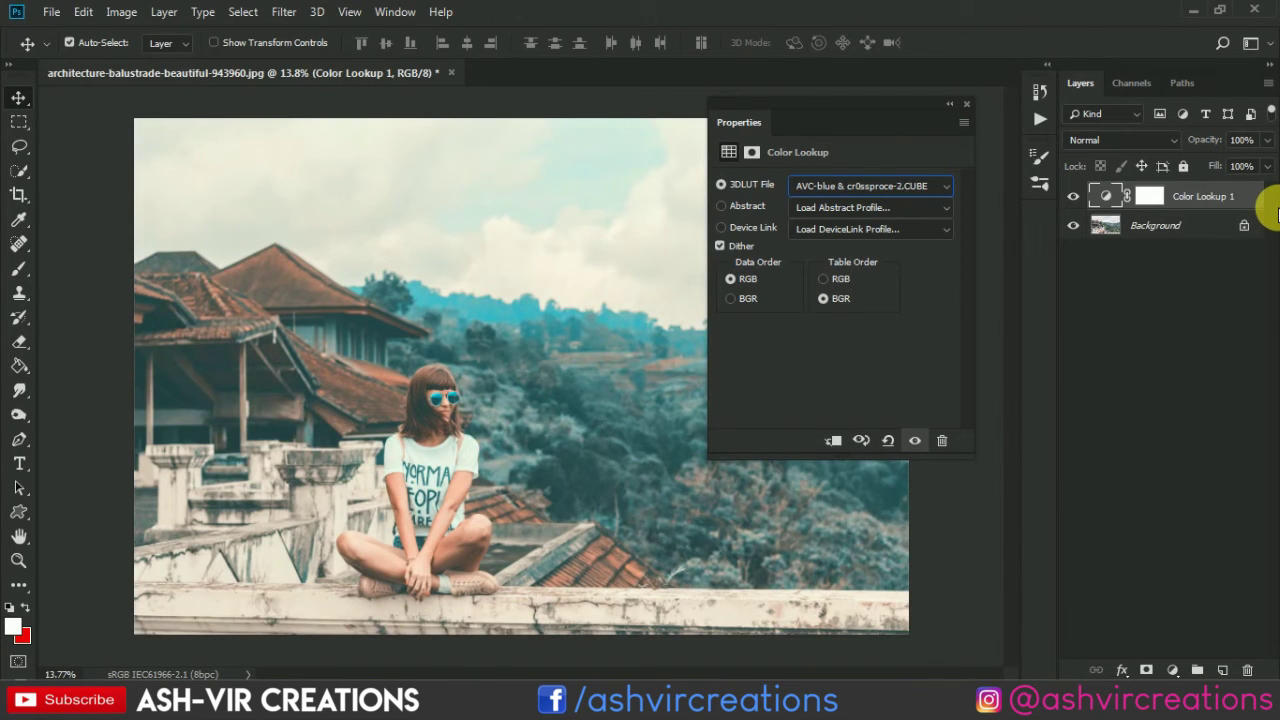
{"action": "key", "text": "Up"}
{"action": "key", "text": "Up"}
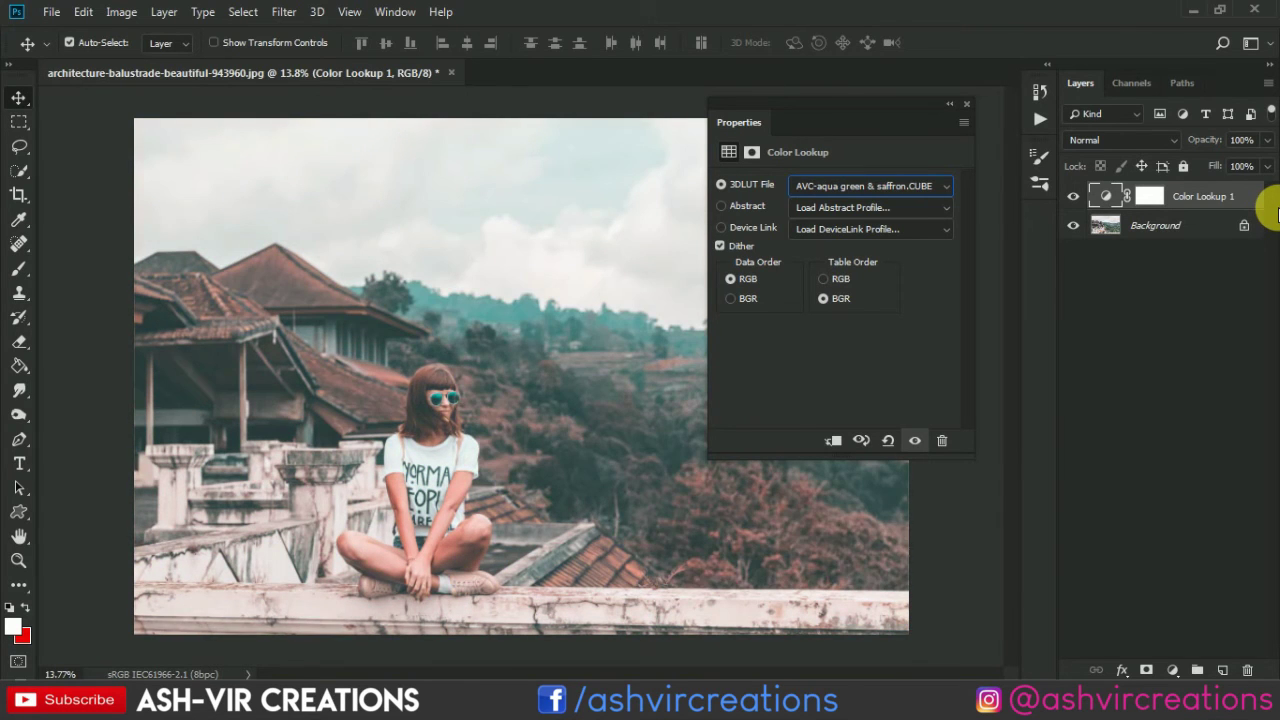
{"action": "key", "text": "Up"}
{"action": "key", "text": "Up"}
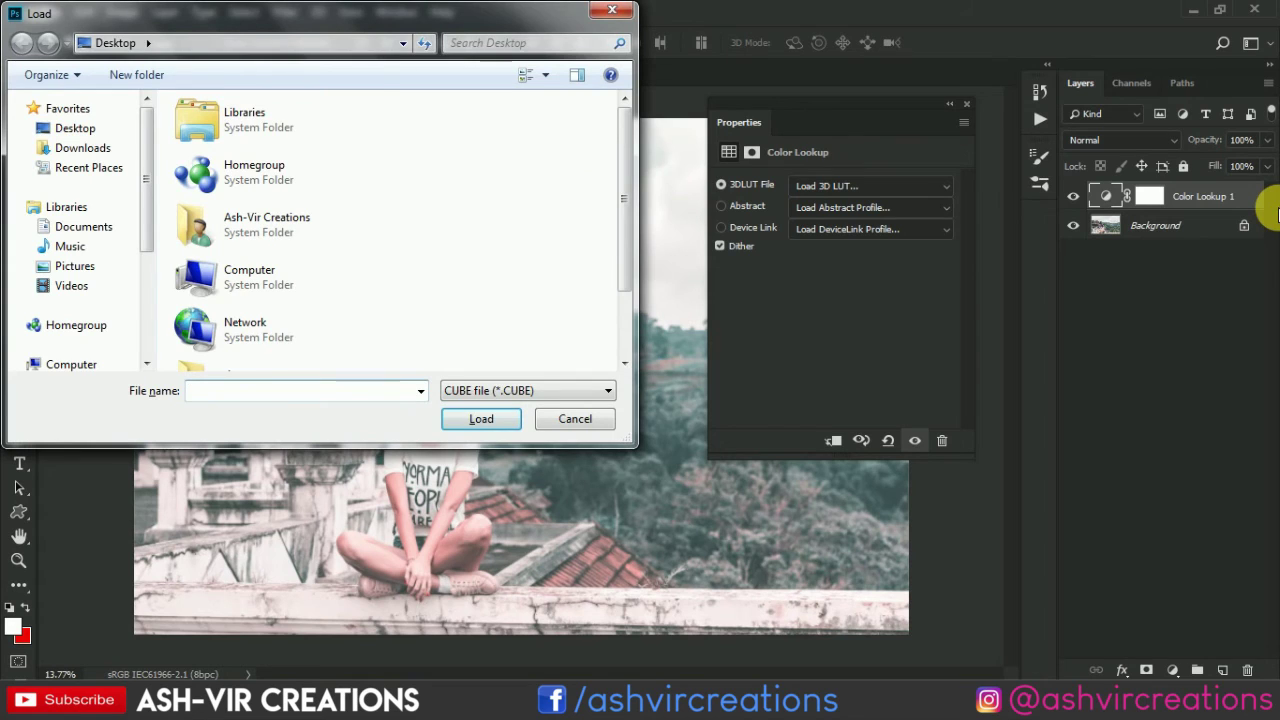
- Cancel loading, delete the Color Lookup layer, and close the photo without saving
{"action": "left_click", "coordinate": [612, 10]}
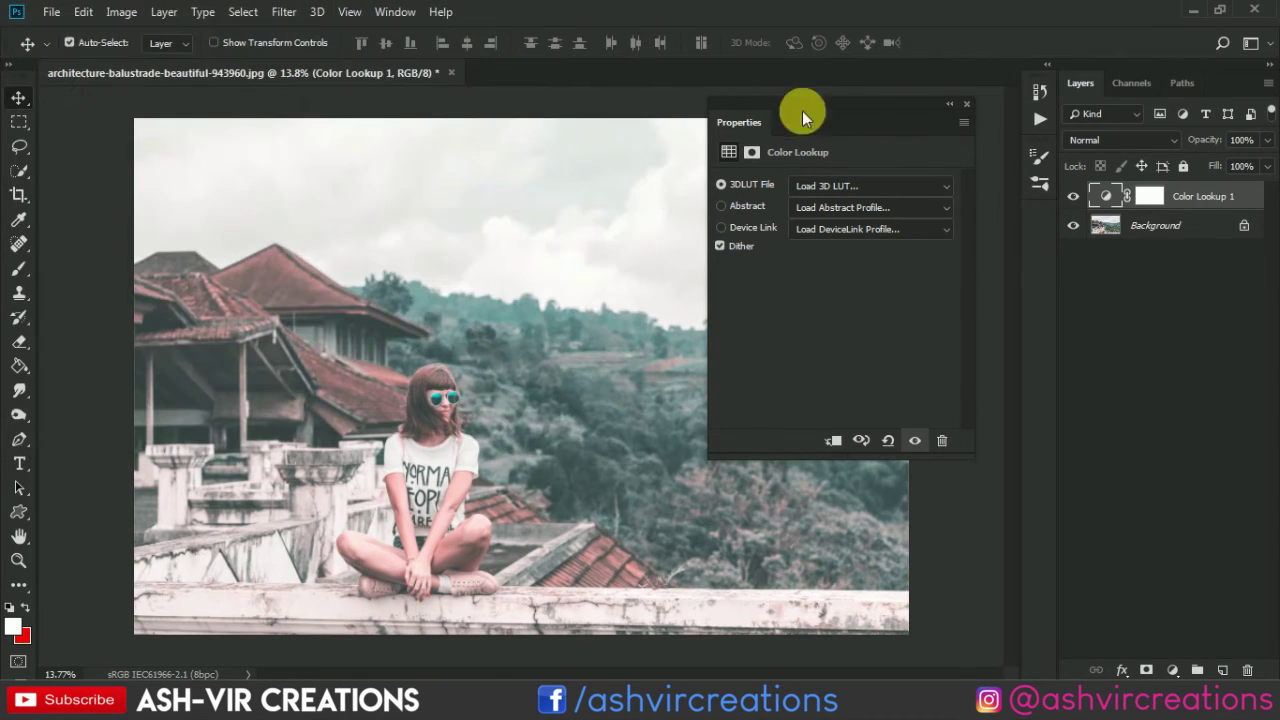
{"action": "left_click", "coordinate": [966, 104]}
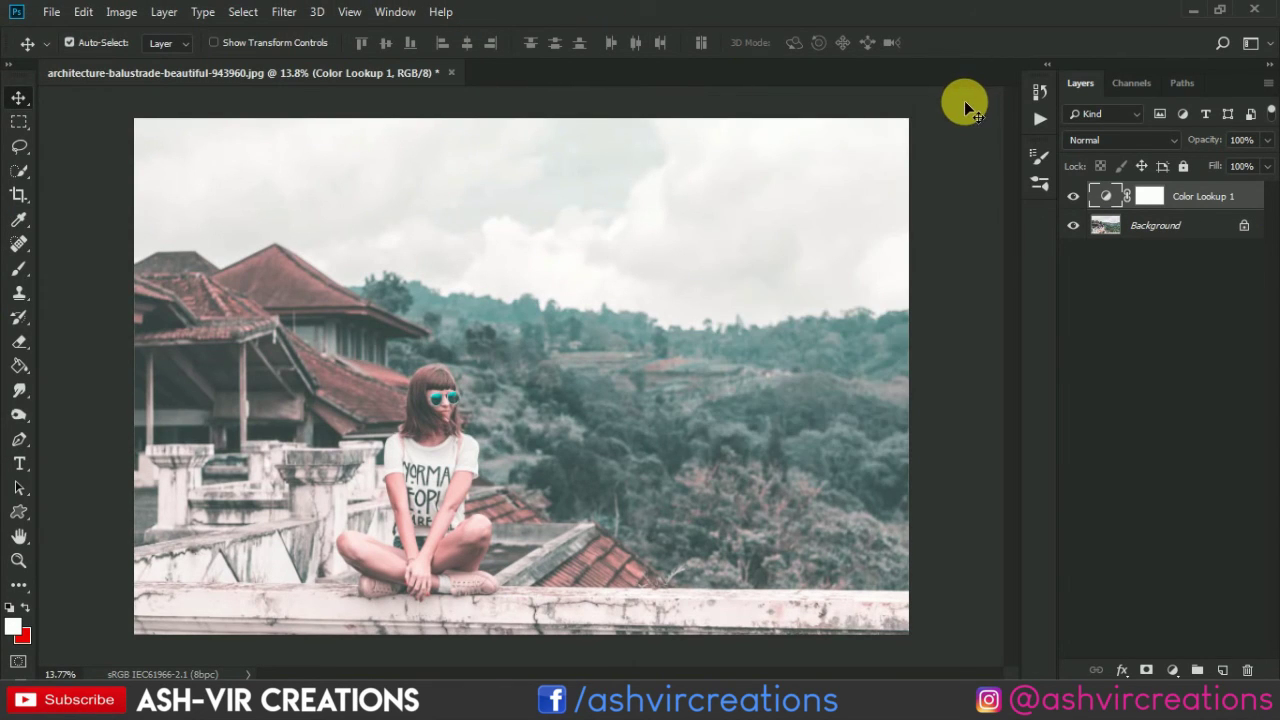
{"action": "key", "text": "Delete"}
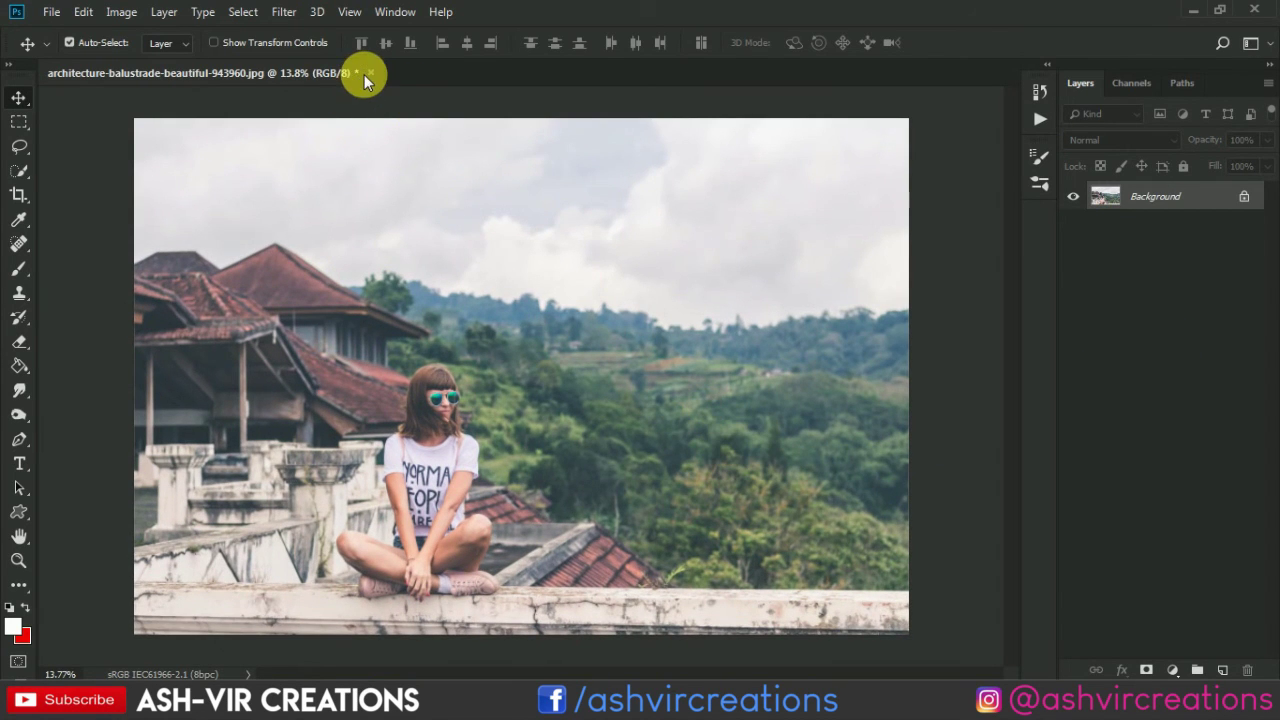
{"action": "left_click", "coordinate": [369, 72]}
{"action": "left_click", "coordinate": [632, 273]}
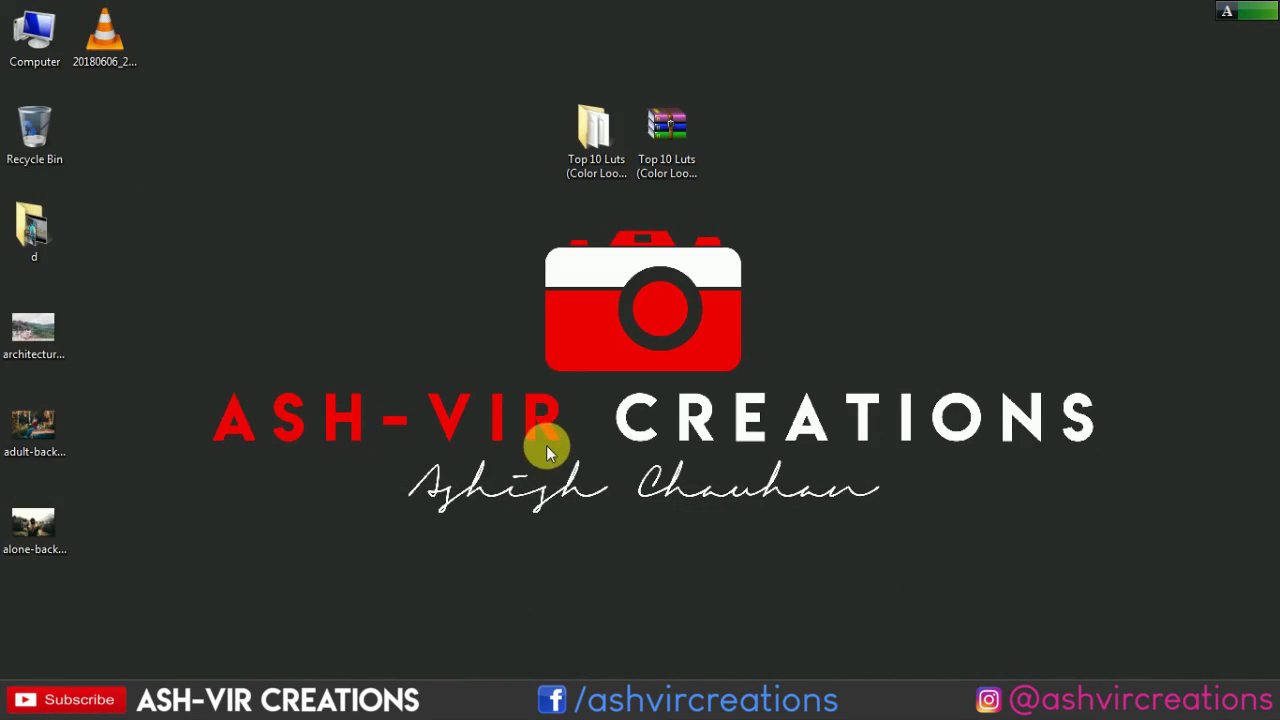
{"action": "left_click", "coordinate": [594, 130]}
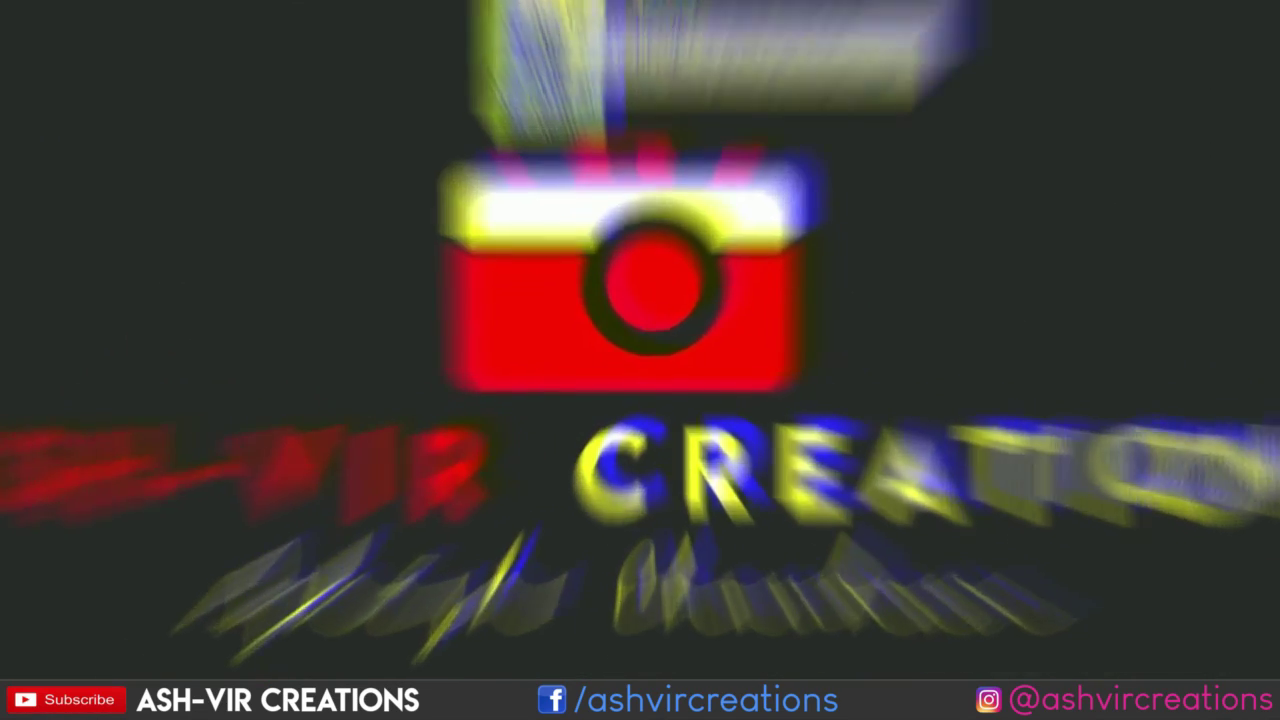